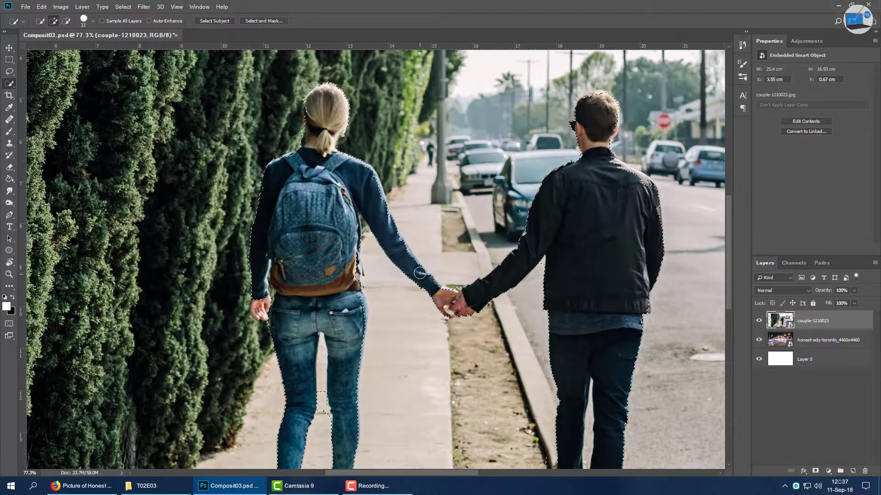
Add both shoes to the couple's selection with Quick Selection and remove the stray sky
scroll(399, 348, "down", 5)
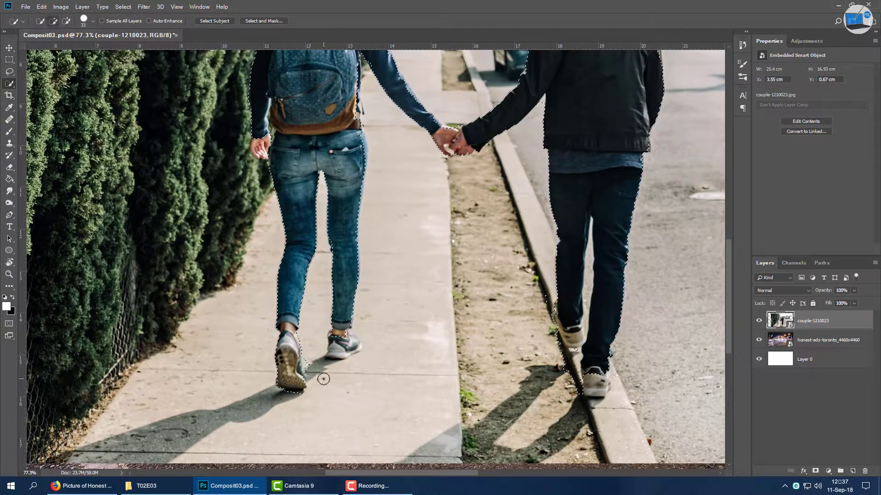
left_click(351, 347)
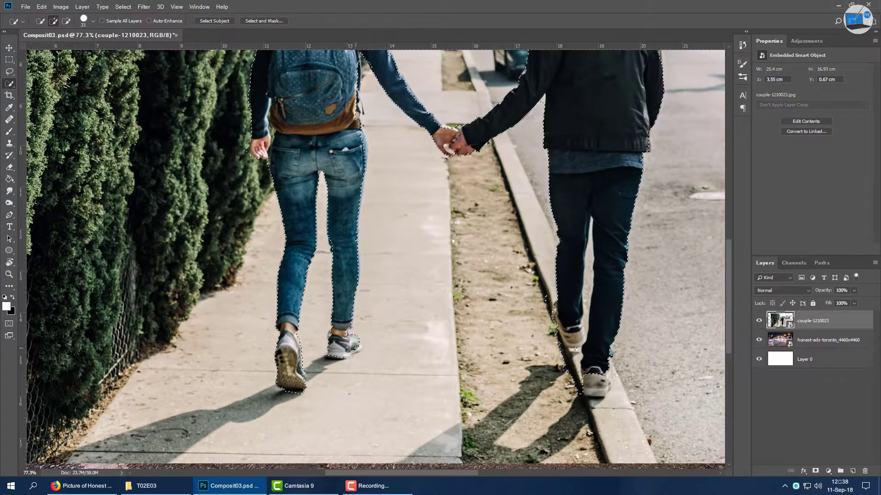
left_click(596, 383)
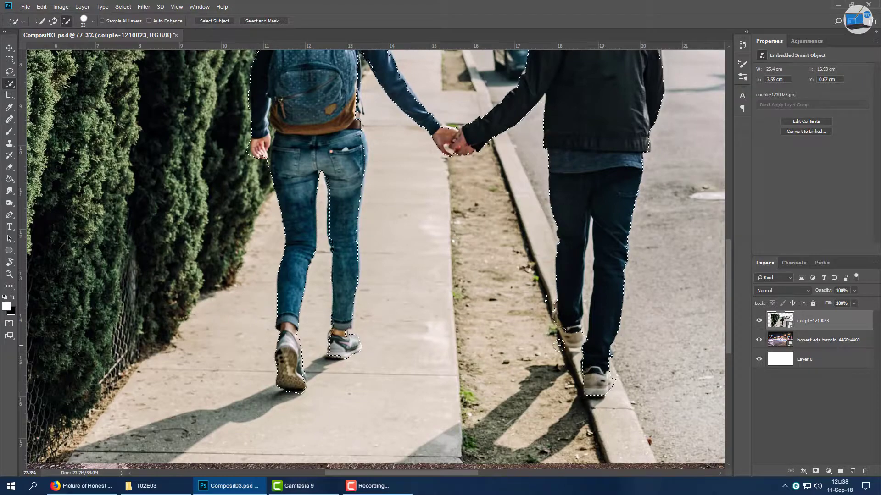
scroll(646, 221, "up", 5)
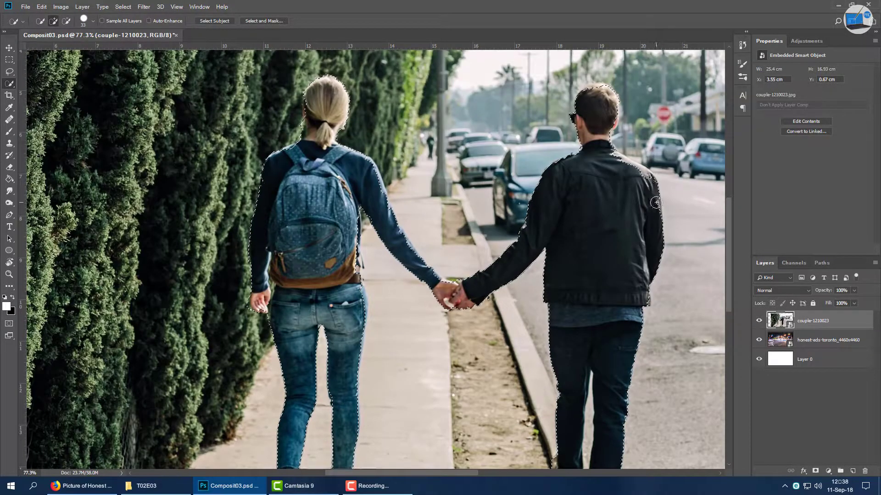
left_click(656, 202)
left_click(93, 21)
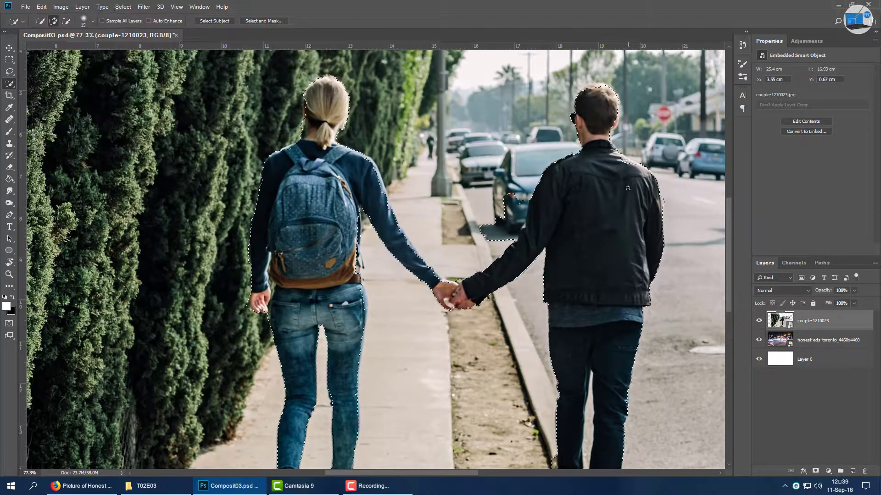
left_click_drag(635, 166, 593, 91)
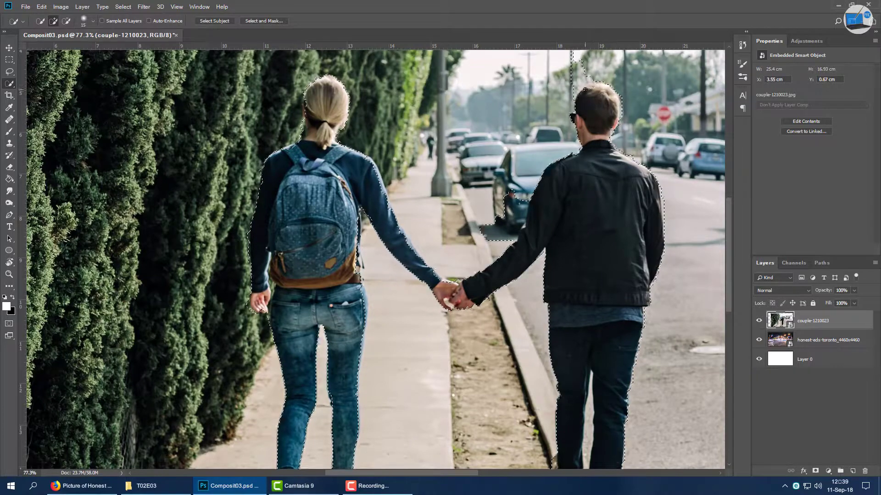
key("ctrl+z")
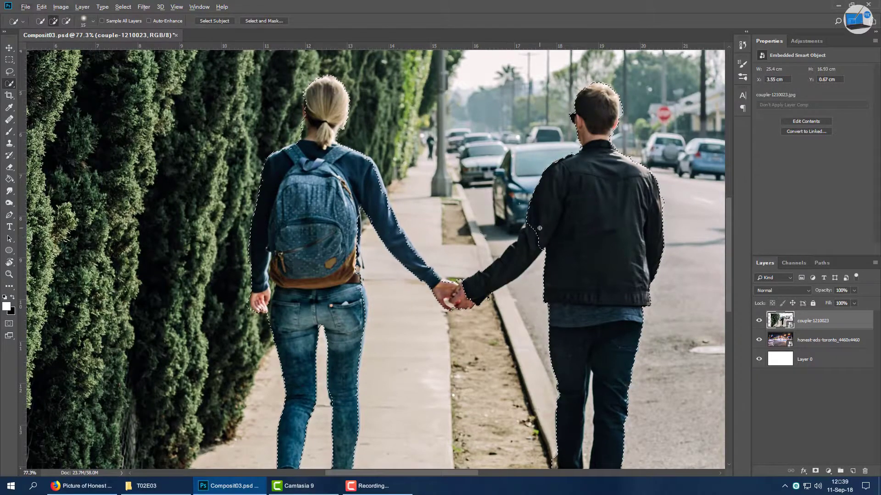
scroll(539, 228, "down", 3)
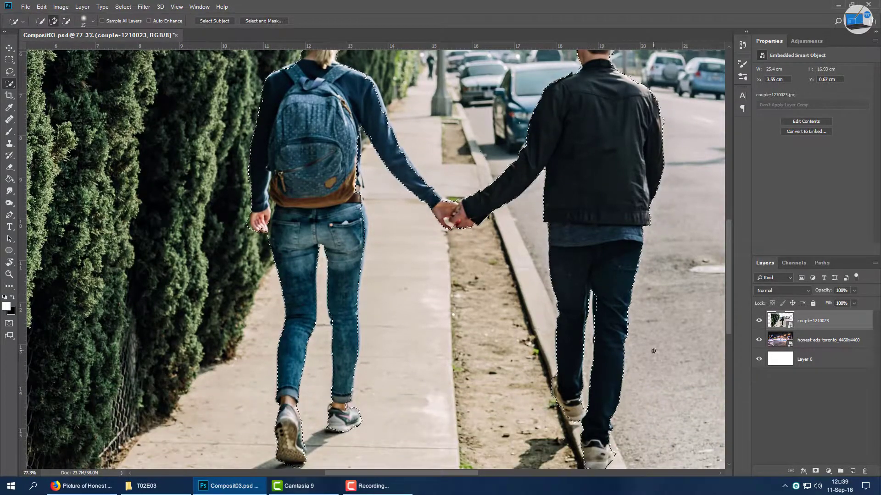
In Select and Mask, enable Smart Radius, shift the edge, and output a colour-cleaned layer with mask
key("ctrl+alt+r")
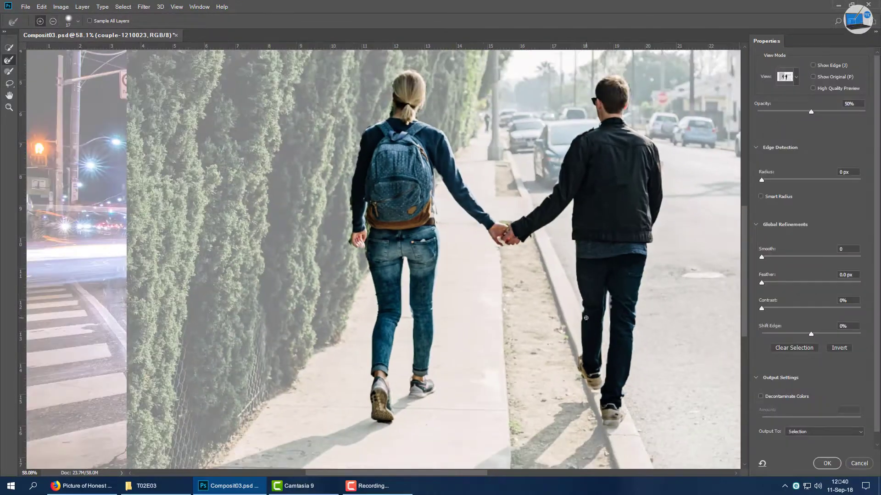
key("k")
key("v")
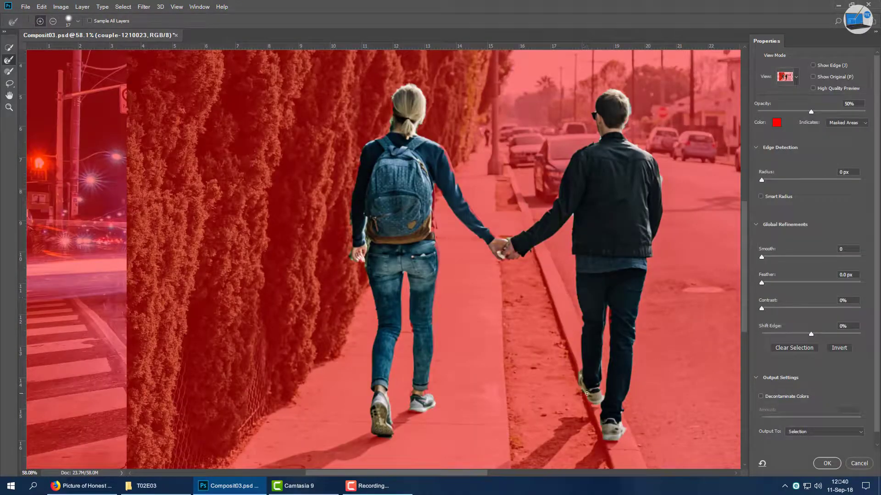
left_click(761, 196)
mouse_move(785, 338)
left_mouse_down()
mouse_move(823, 340)
mouse_move(809, 340)
left_mouse_up()
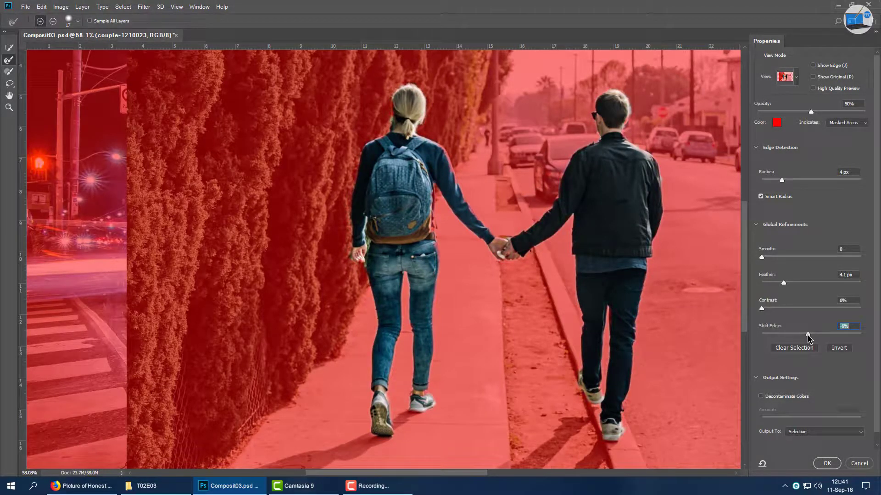
left_click(761, 396)
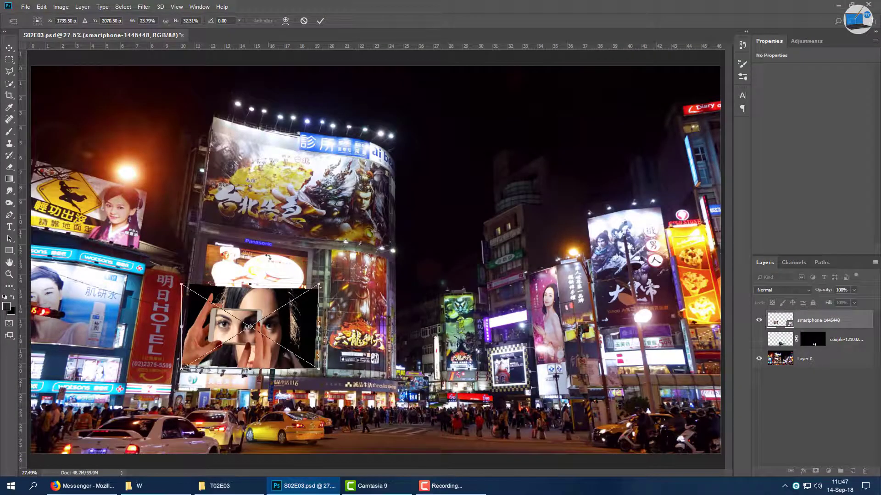
Resize the smartphone image and enlarge the girl-with-a-sign photo over the billboard at reduced opacity
left_click_drag(250, 285, 245, 306)
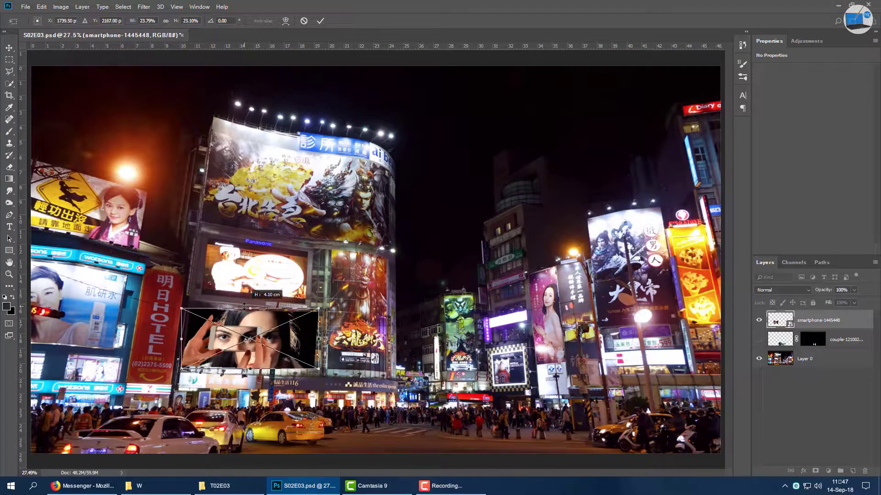
key("Return")
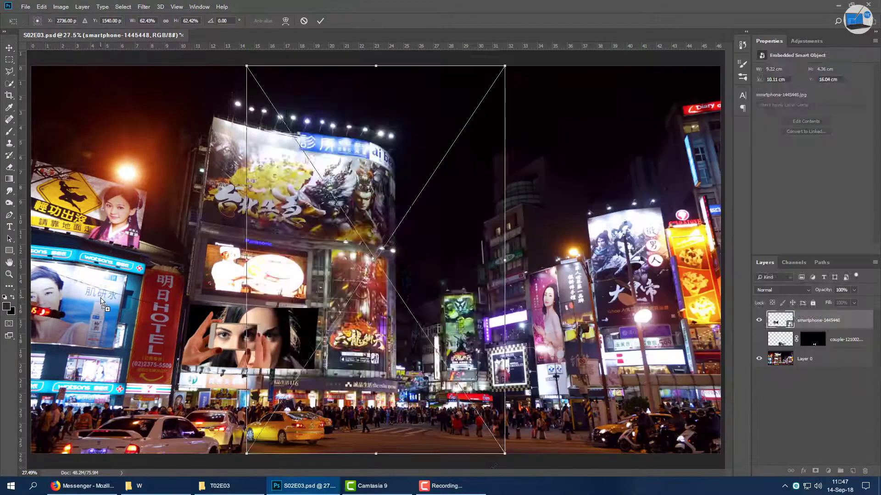
left_click_drag(371, 266, 372, 290)
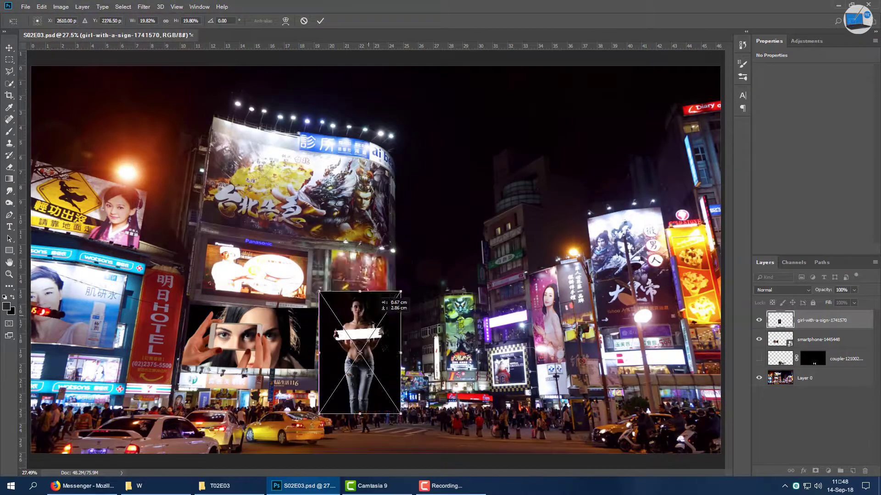
key("Return")
left_click(9, 59)
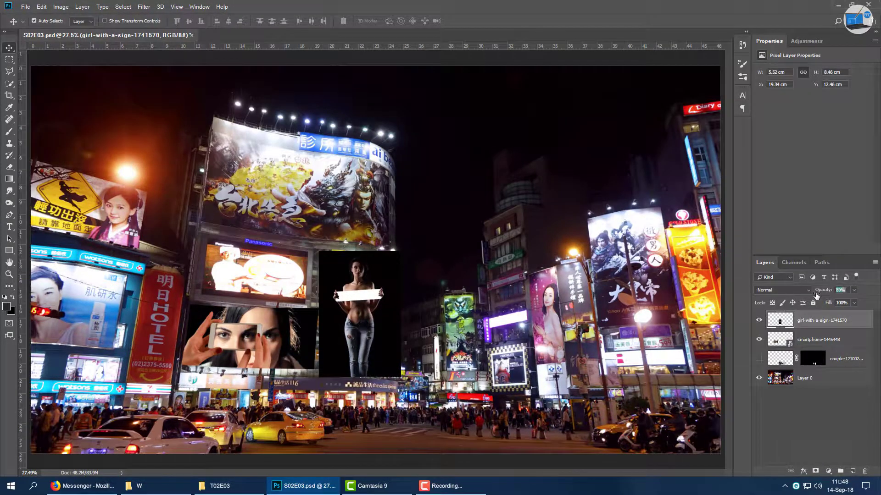
key("4")
key("8")
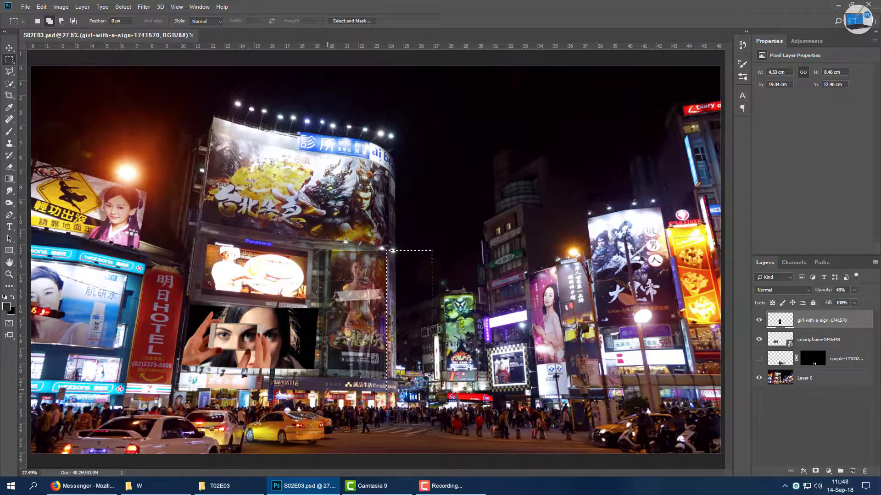
Warp the girl photo's top edge to follow the billboard's curve and zoom back out
key("ctrl+t")
right_click(373, 230)
left_click(393, 289)
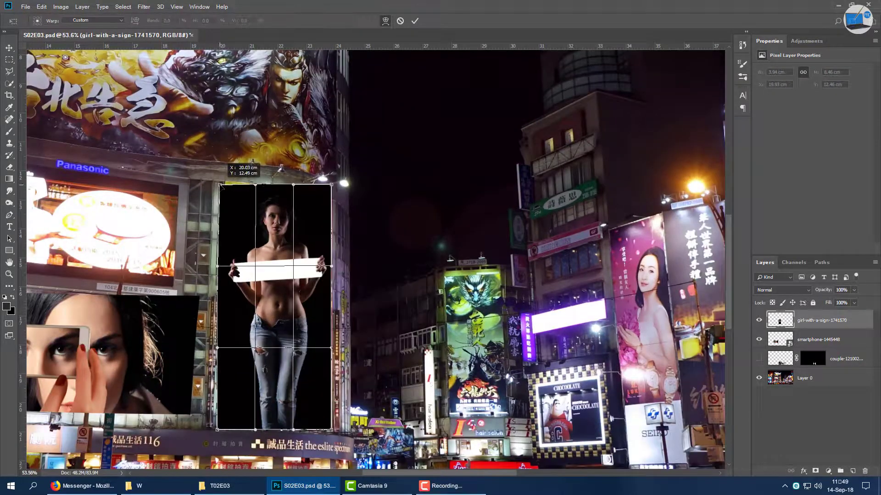
left_click_drag(331, 184, 331, 199)
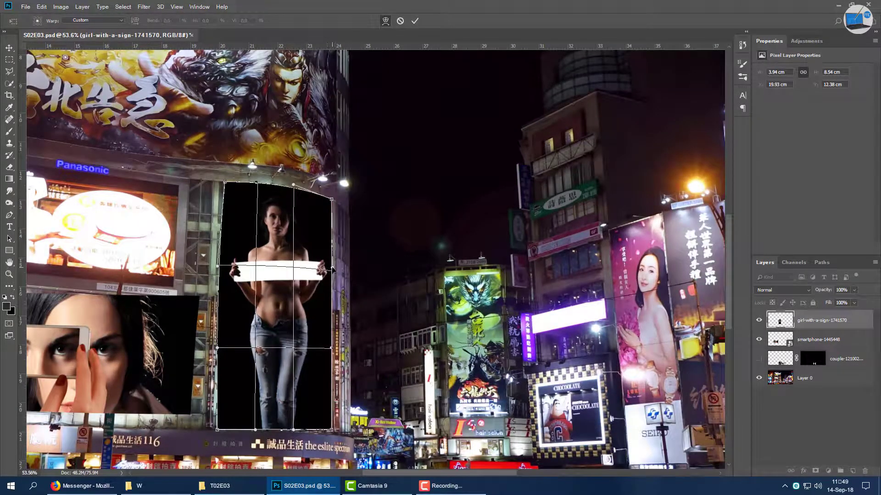
key("Return")
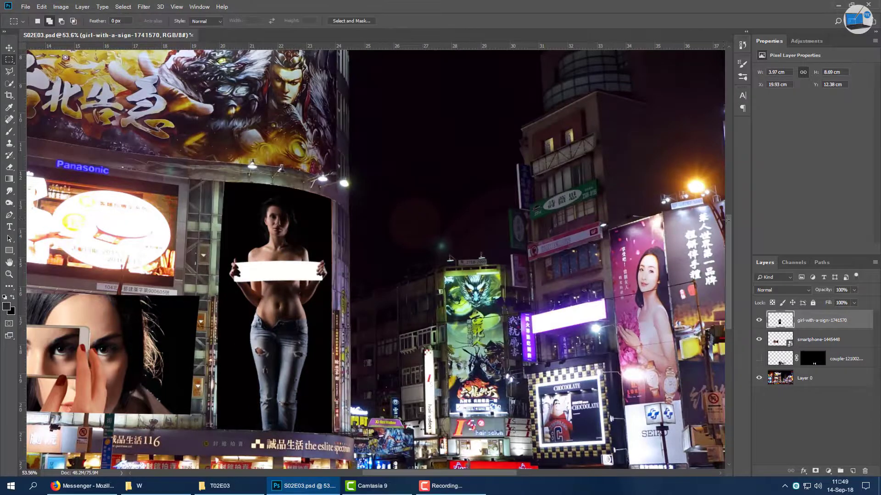
key("ctrl+0")
key("alt+Tab")
Place the woman-watches-waves photo, scaled and rotated, translucent over the left billboard
left_click_drag(374, 229, 276, 293)
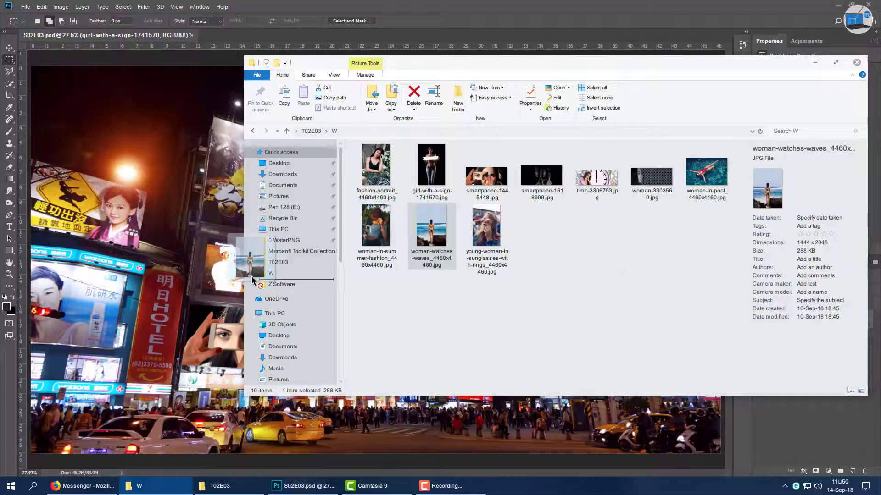
left_click_drag(378, 171, 342, 218)
mouse_move(276, 244)
left_mouse_down()
mouse_move(282, 258)
mouse_move(190, 227)
left_mouse_up()
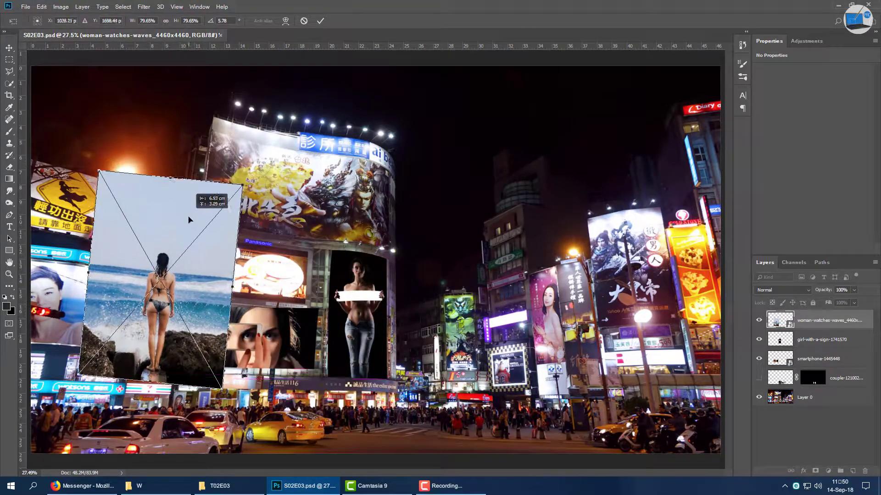
key("Return")
key("ctrl+t")
key("4")
key("2")
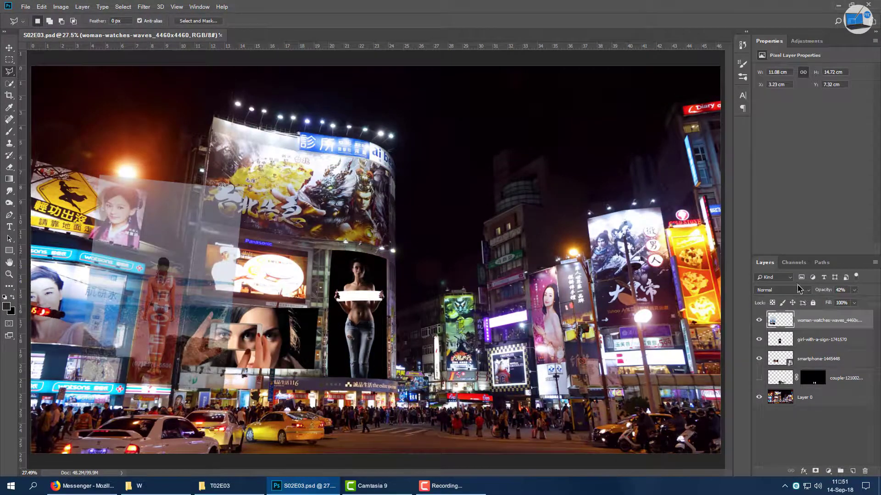
left_click_drag(241, 225, 228, 229)
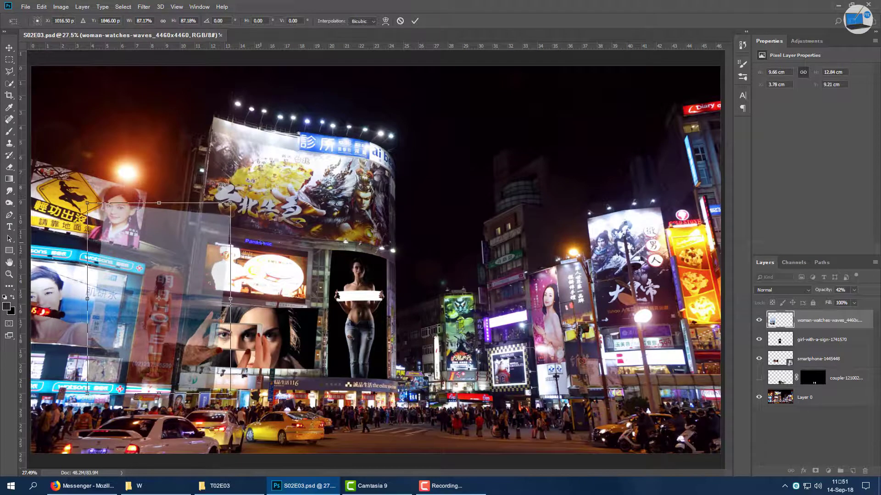
key("Return")
Trim the beach photo's overhanging areas with the Polygonal Lasso and adjust its opacity
key("l")
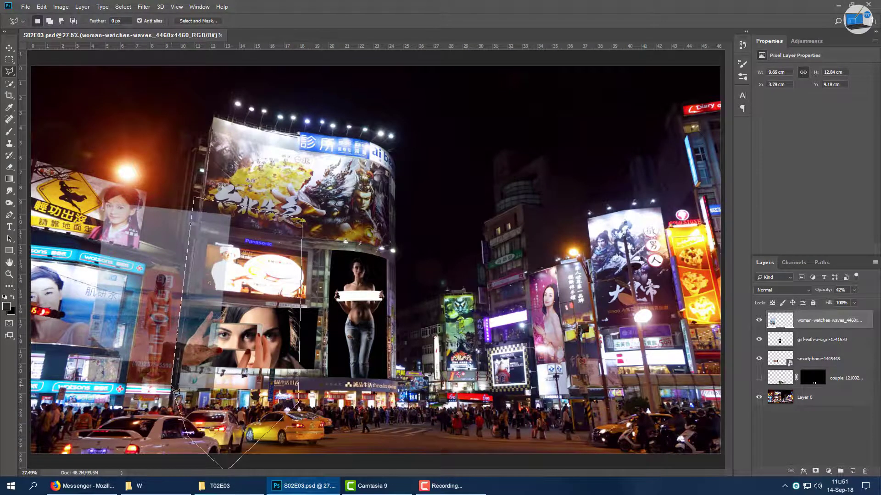
double_click(443, 386)
key("Delete")
key("ctrl+d")
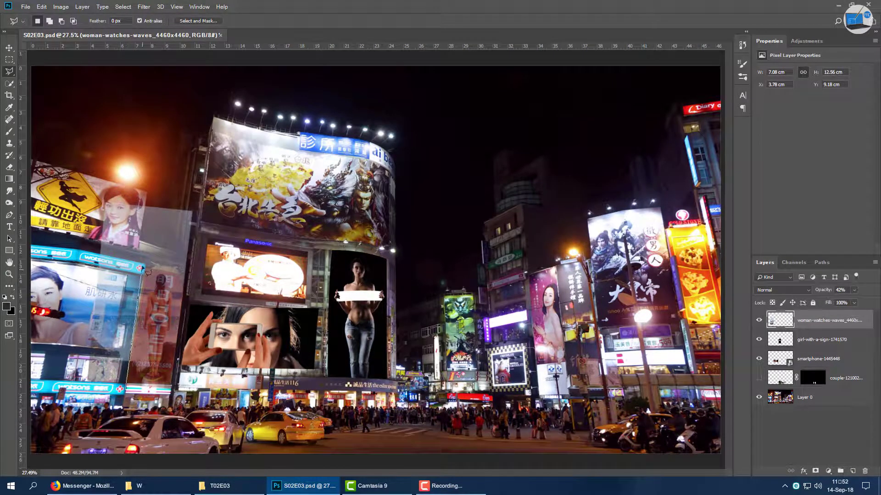
double_click(126, 399)
key("Delete")
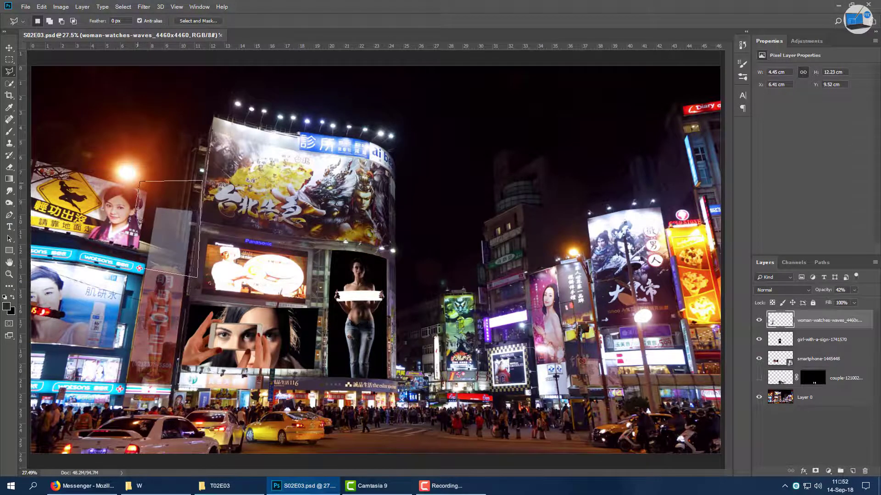
double_click(136, 233)
key("Delete")
left_click_drag(825, 289, 828, 289)
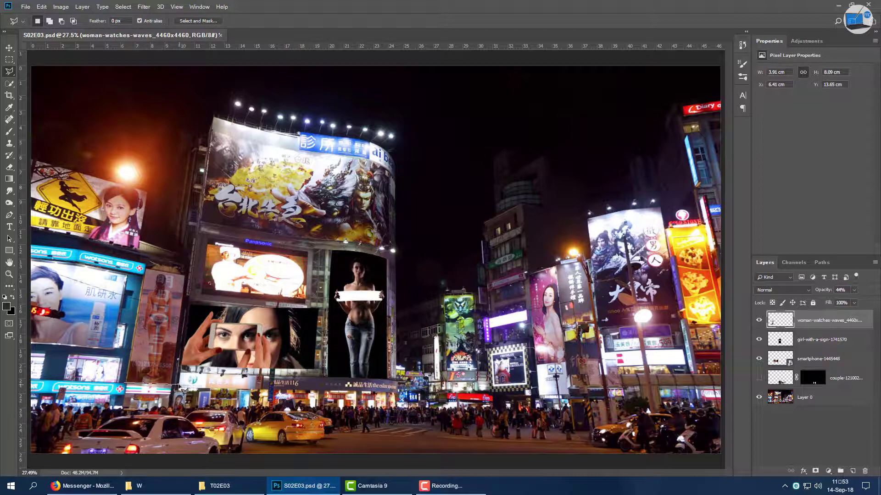
Restore the beach photo to full opacity and place the woman-in-pool photo tilted onto the upper-left billboard
key("0")
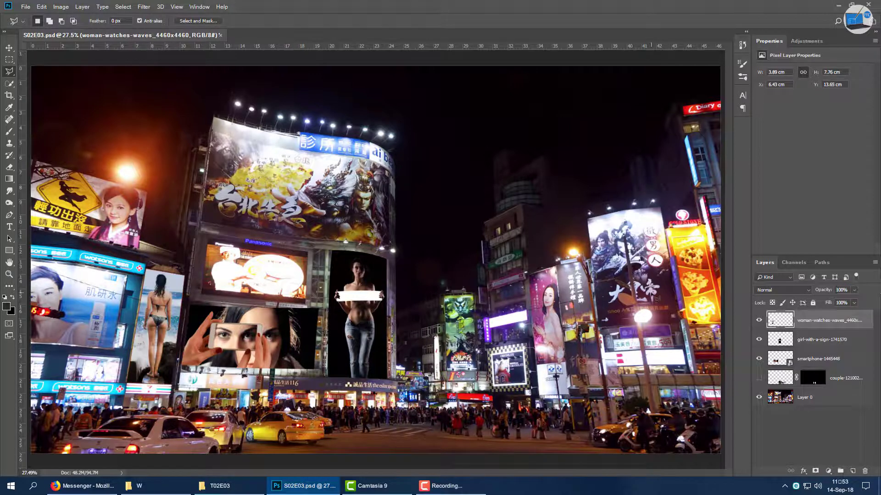
left_click(138, 485)
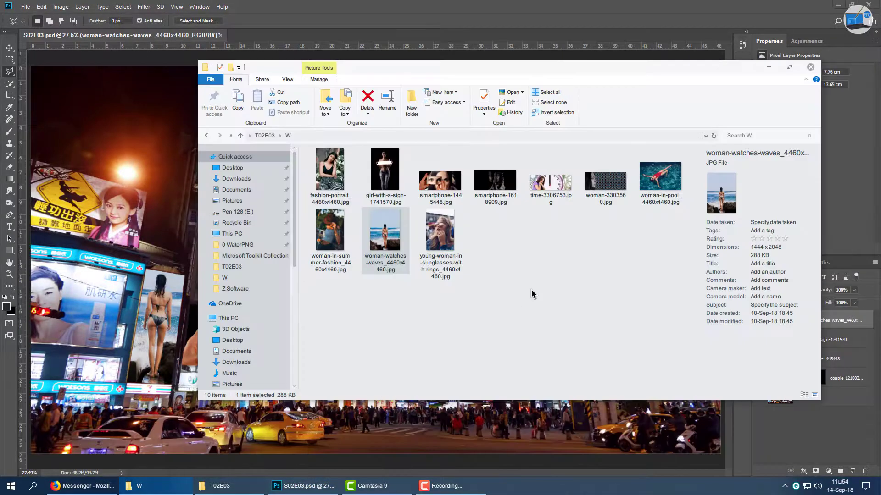
left_click_drag(384, 229, 137, 229)
left_click_drag(657, 447, 241, 171)
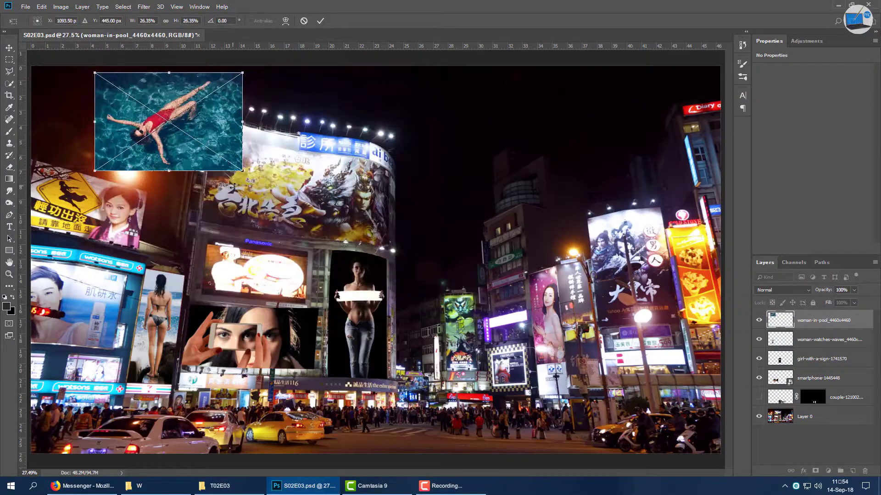
left_click_drag(169, 123, 218, 214)
left_click_drag(294, 158, 283, 197)
mouse_move(204, 186)
left_mouse_down()
mouse_move(140, 208)
mouse_move(93, 195)
left_mouse_up()
key("Return")
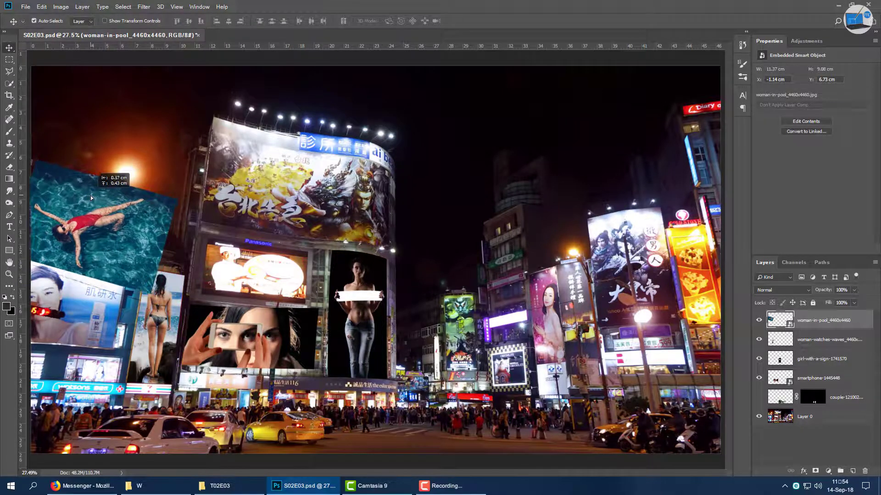
Shrink the pool photo to the billboard's size, fade it, and rasterize the layer
key("ctrl+t")
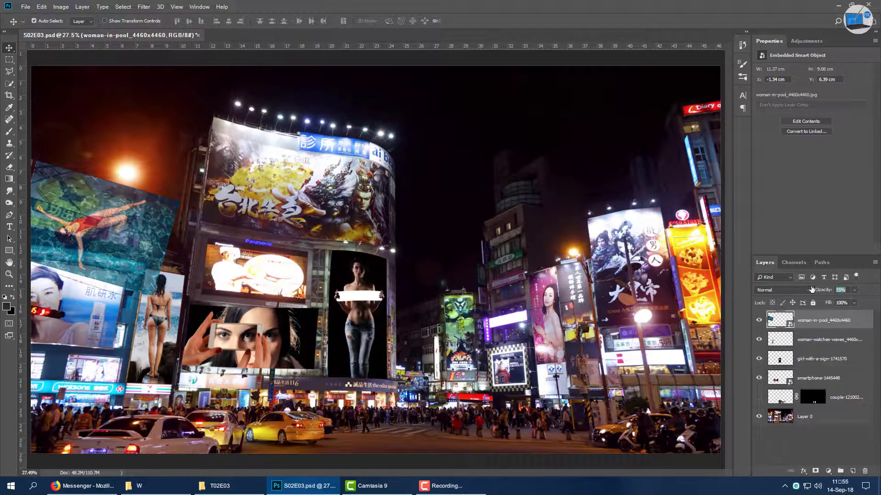
left_click_drag(152, 295, 134, 265)
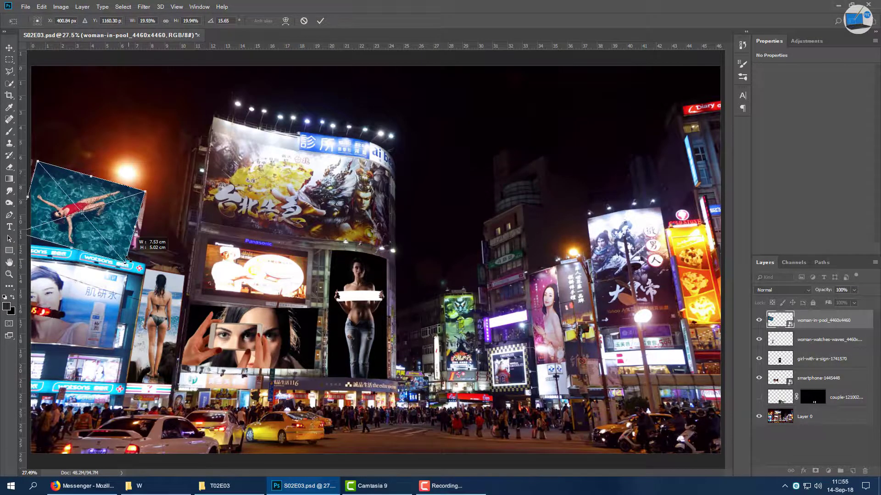
key("Return")
left_click_drag(832, 290, 808, 292)
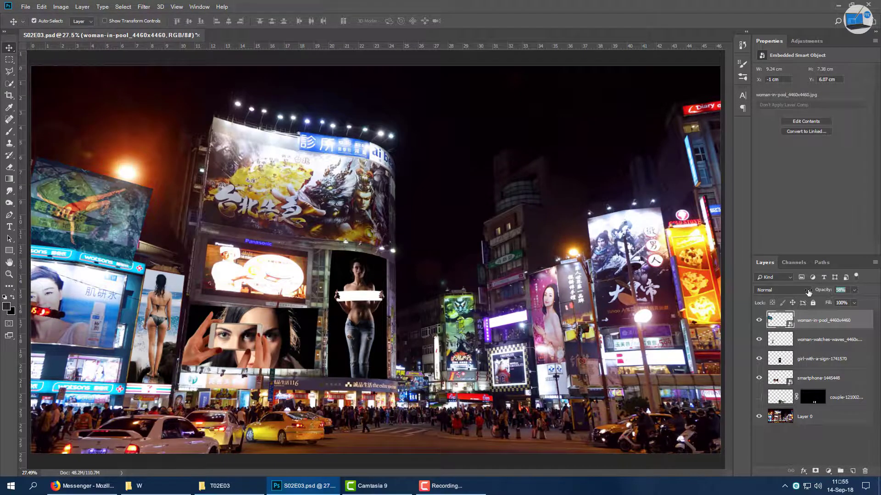
scroll(156, 194, "up", 5)
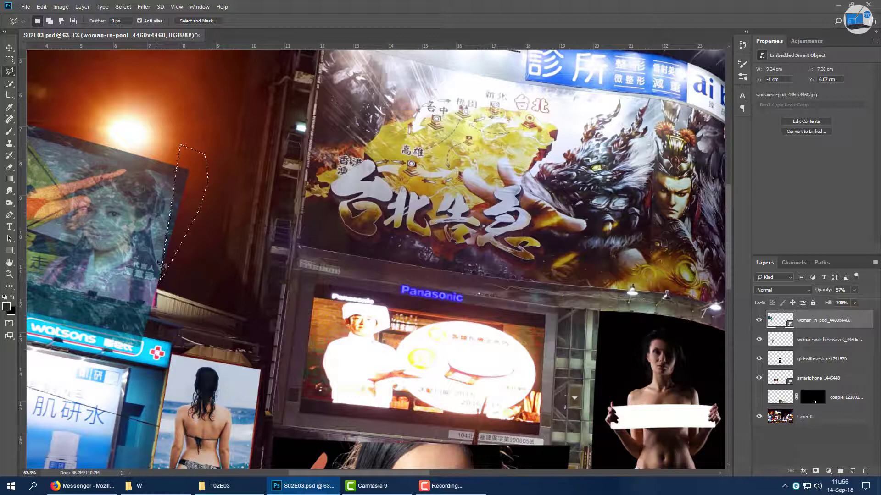
right_click(813, 324)
left_click(785, 237)
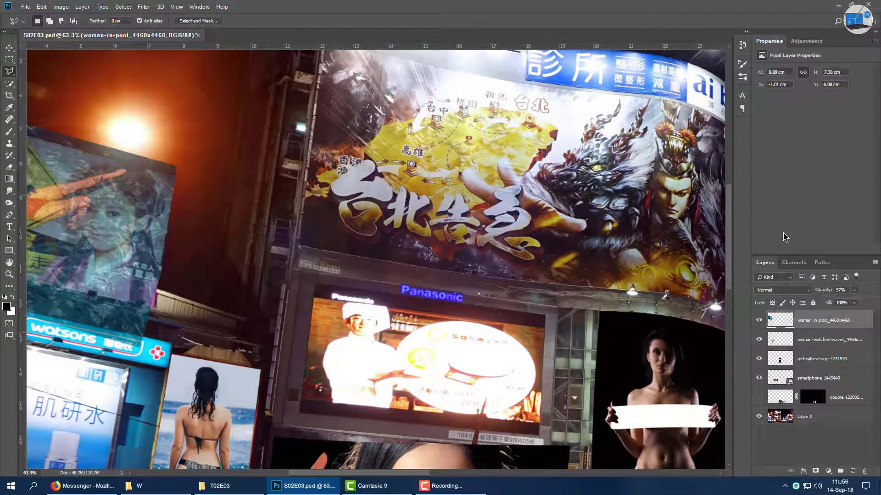
Trim the pool image outside the billboard and restore its opacity, viewing the whole composition
key("ctrl+Left")
left_click_drag(339, 472, 272, 473)
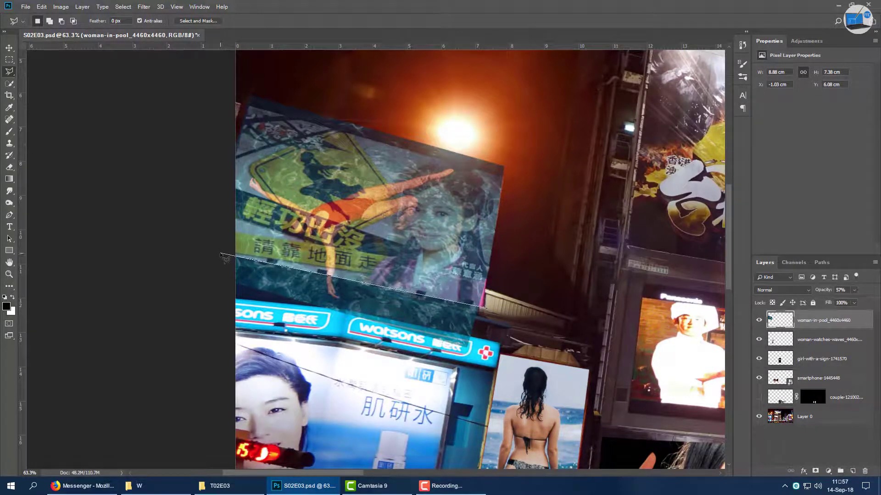
double_click(485, 306)
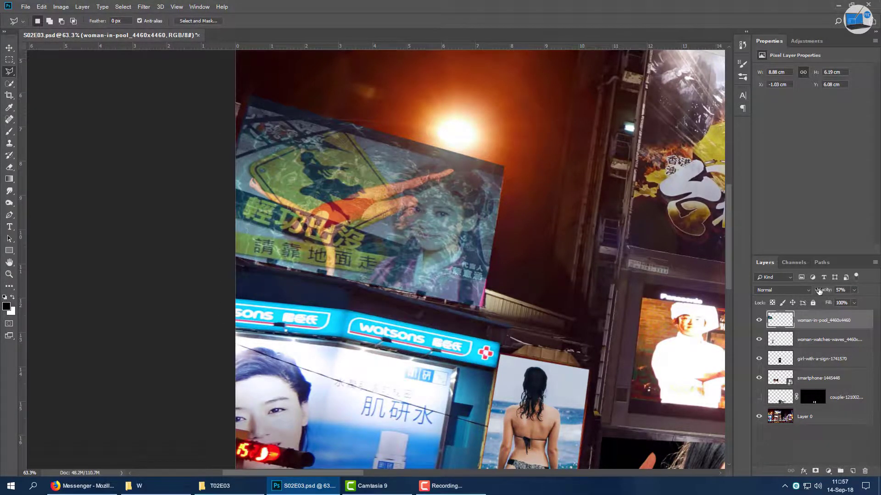
mouse_move(819, 291)
left_mouse_down()
mouse_move(874, 286)
mouse_move(814, 297)
left_mouse_up()
key("v")
key("shift+Down")
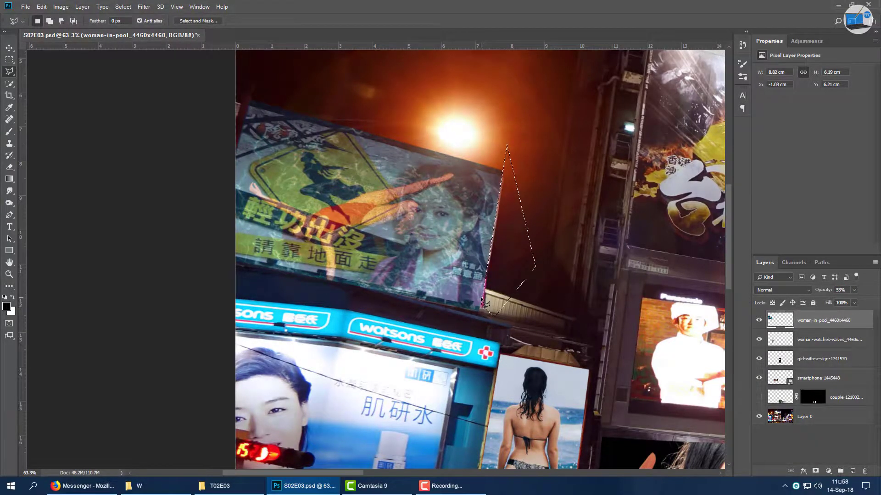
key("ctrl+0")
Restore the pool photo to full opacity and place the sunglasses woman photo over the central billboard
left_click_drag(837, 291, 853, 290)
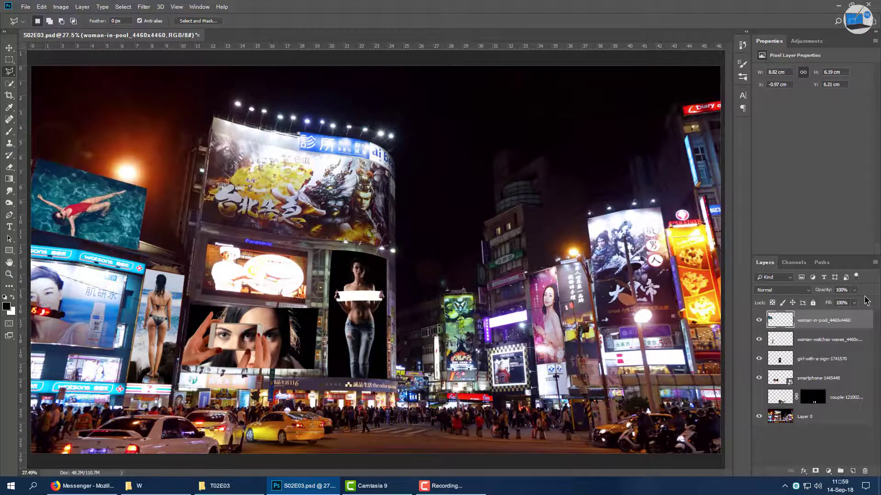
left_click(138, 486)
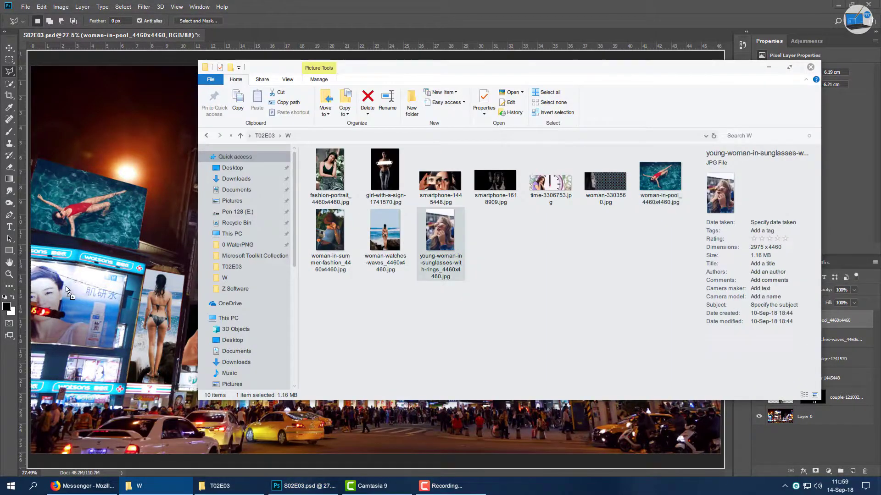
mouse_move(439, 232)
left_mouse_down()
mouse_move(298, 142)
mouse_move(254, 289)
left_mouse_up()
mouse_move(306, 361)
left_mouse_down()
mouse_move(305, 378)
mouse_move(315, 216)
left_mouse_up()
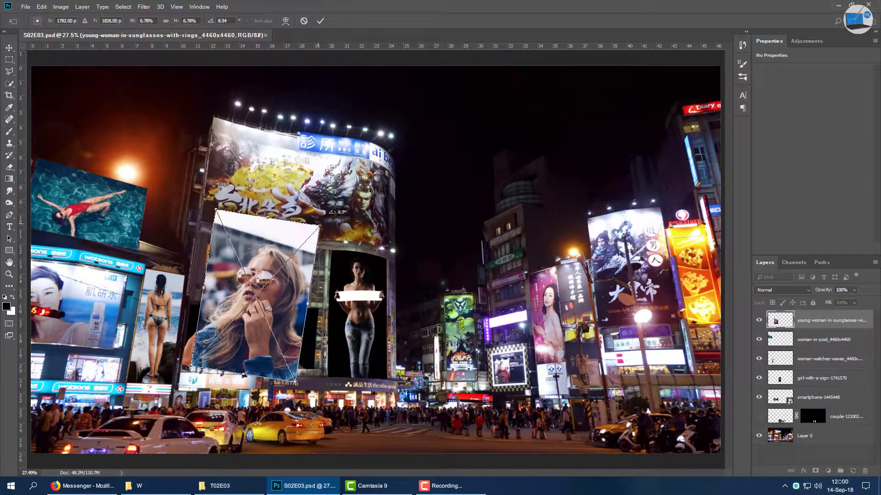
key("Return")
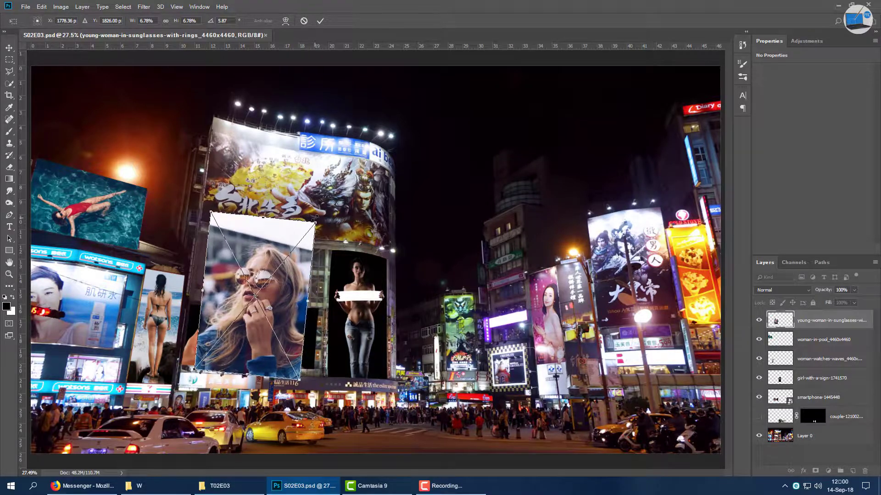
right_click(808, 320)
type("4157")
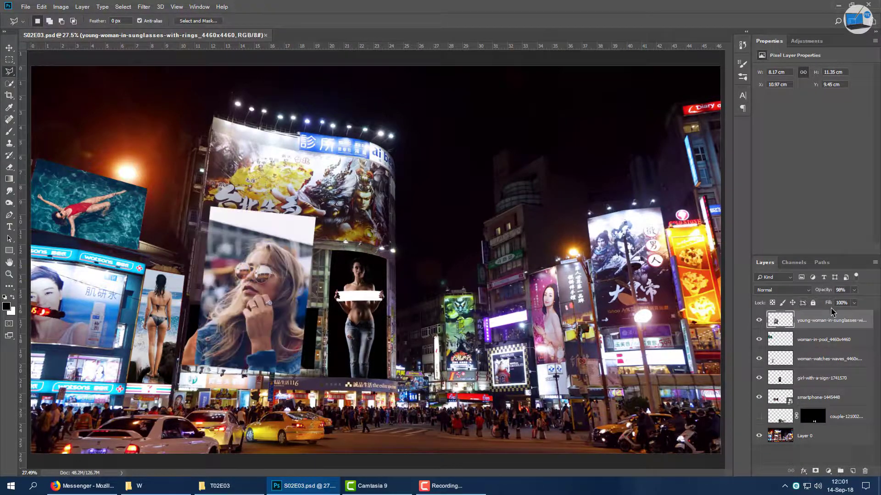
type("98")
Nudge, tilt and enlarge the sunglasses photo to fit the billboard, then delete its overflow
key("ctrl+t")
key("Left")
key("Left")
key("Left")
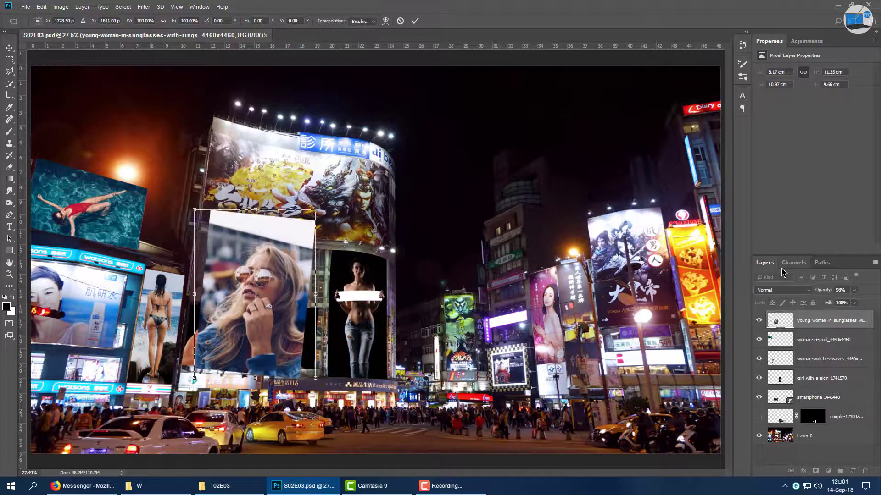
key("Left")
key("Left")
key("Left")
mouse_move(312, 383)
left_mouse_down()
mouse_move(303, 387)
mouse_move(313, 402)
left_mouse_up()
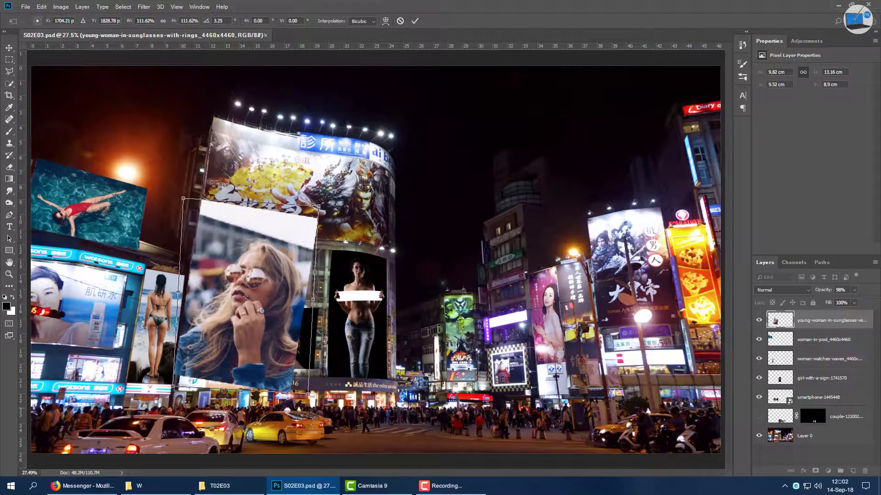
key("Return")
key("l")
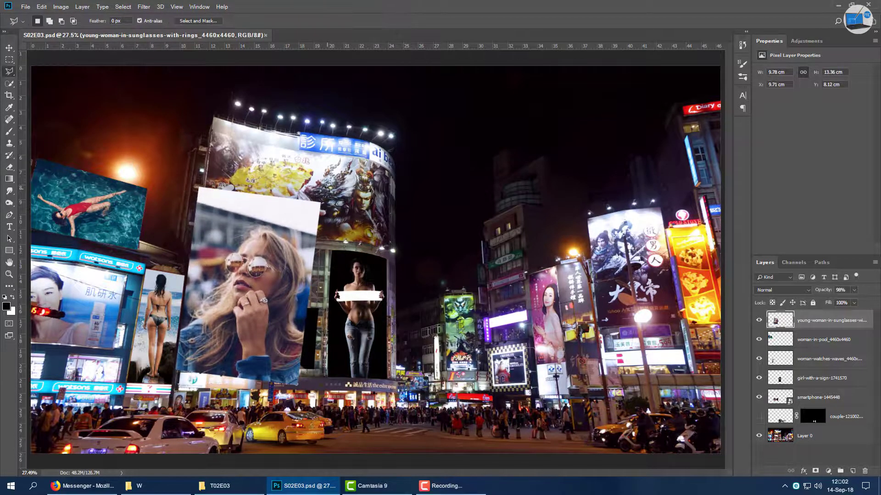
left_click_drag(815, 293, 797, 301)
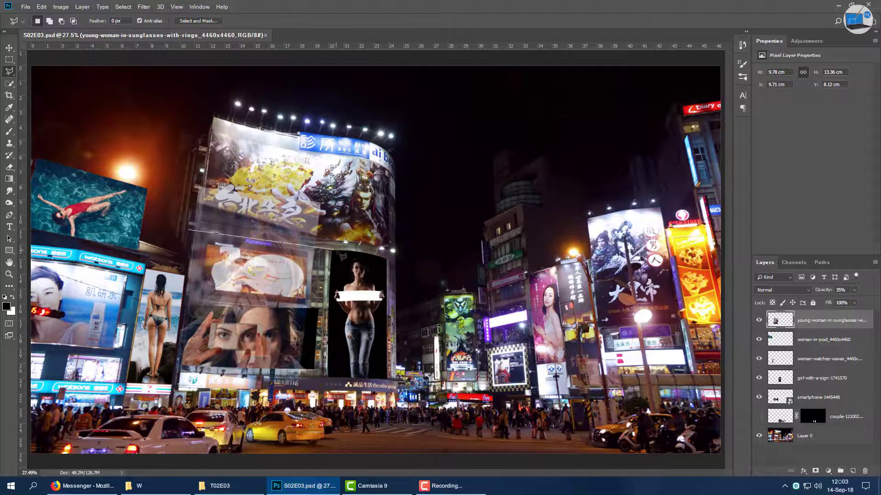
key("Delete")
key("ctrl+d")
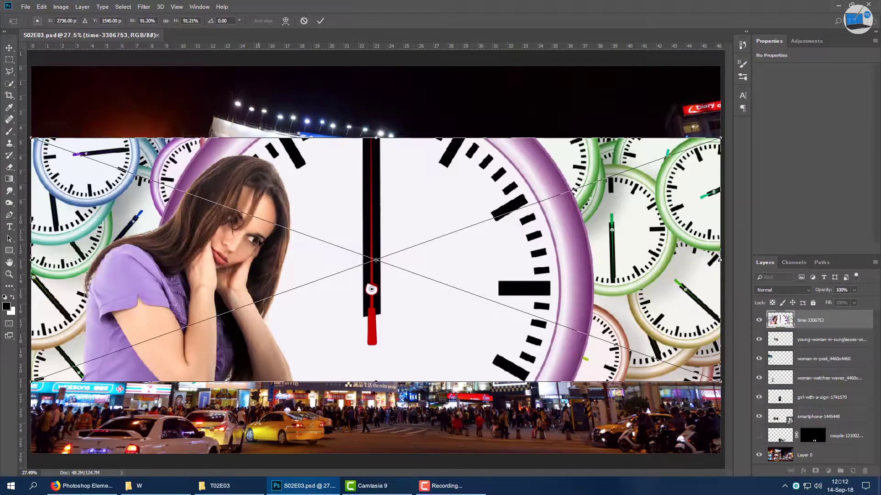
Scale and tilt the time-3306753 clock photo over the top billboard, fade it to about 45%, and rasterize it
left_click_drag(721, 380, 256, 221)
left_click_drag(142, 179, 312, 211)
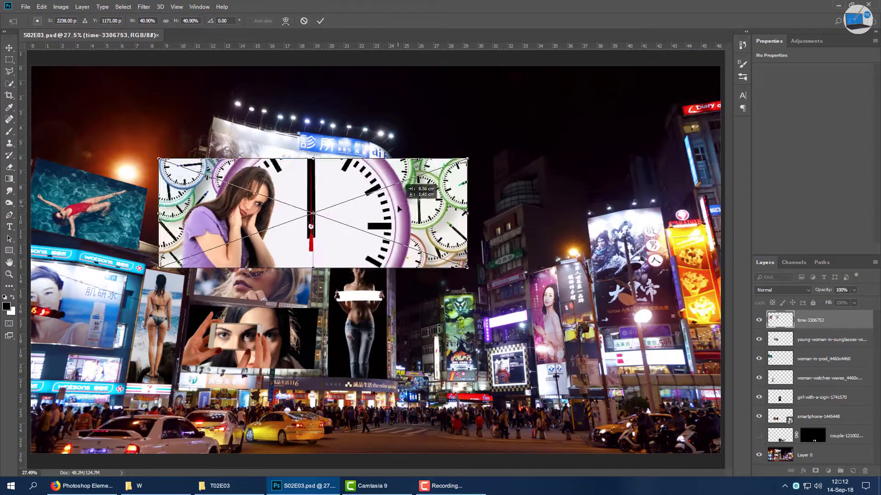
left_click_drag(487, 138, 502, 156)
key("Return")
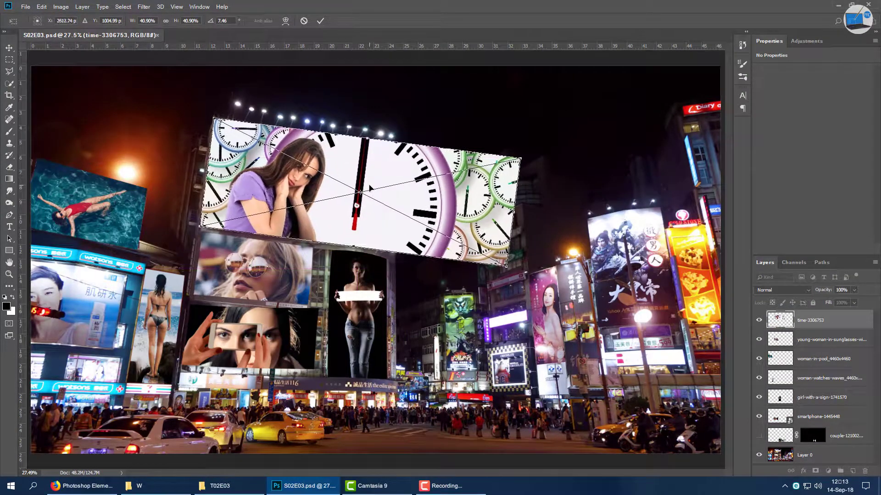
key("l")
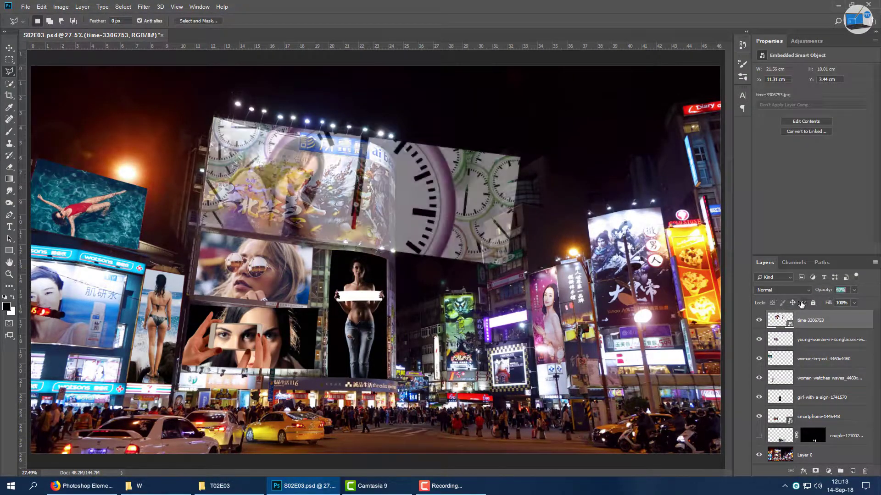
mouse_move(824, 295)
left_mouse_down()
mouse_move(785, 306)
mouse_move(856, 294)
left_mouse_up()
right_click(836, 320)
left_click(752, 249)
key("ctrl+t")
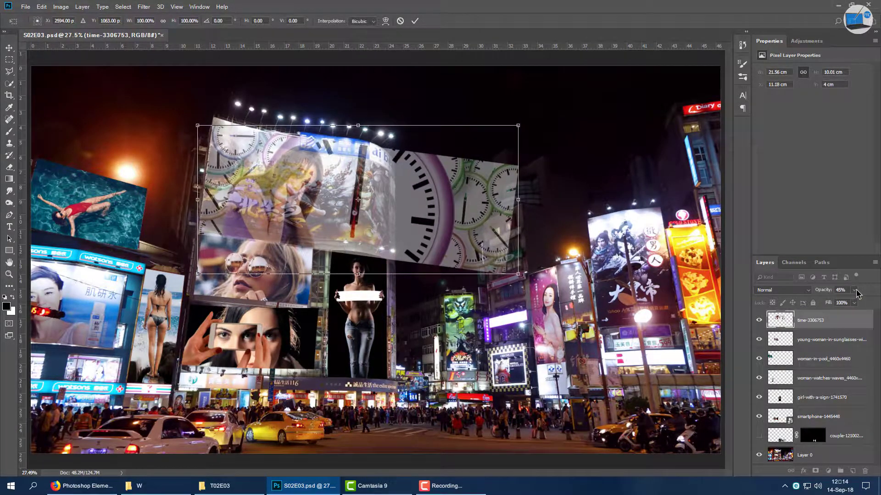
key("Return")
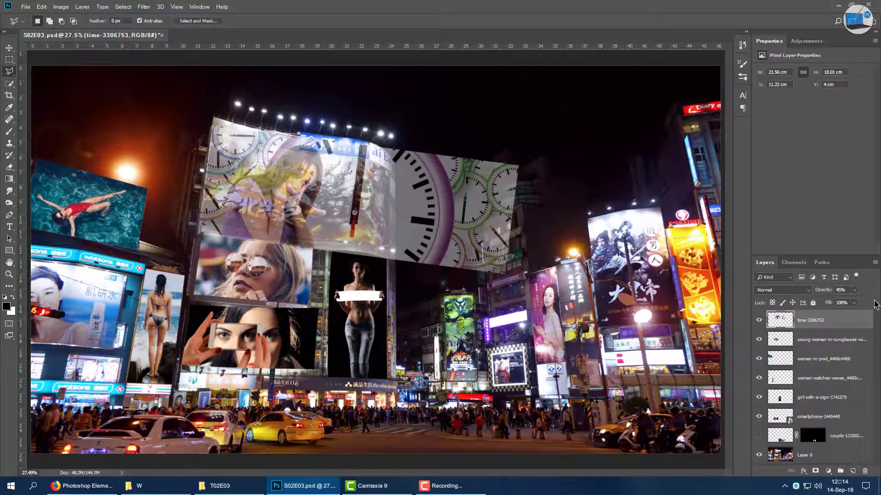
Draw Pen paths along the curved billboard's edges and convert them into selections
key("p")
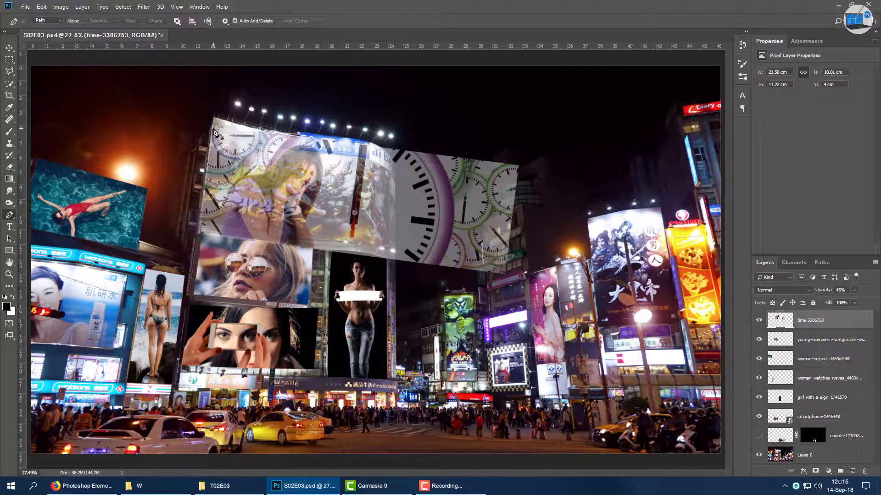
left_click(212, 130)
left_click_drag(350, 157, 412, 159)
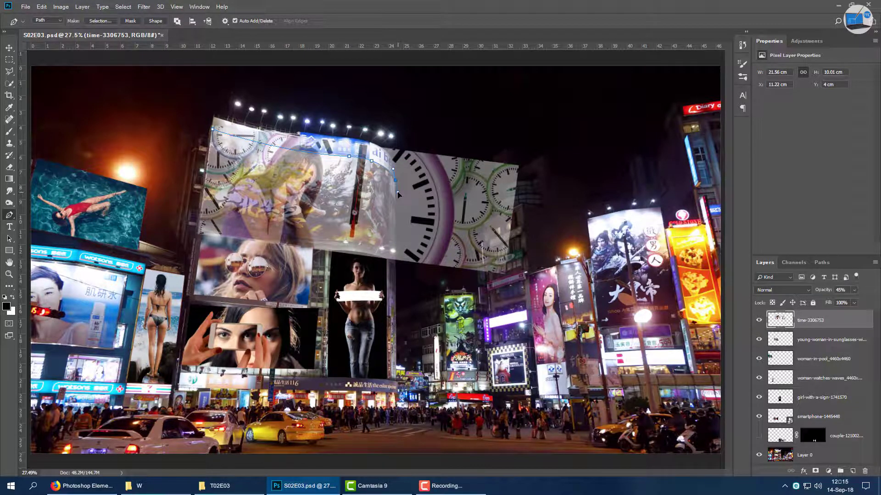
right_click(362, 121)
left_click(390, 137)
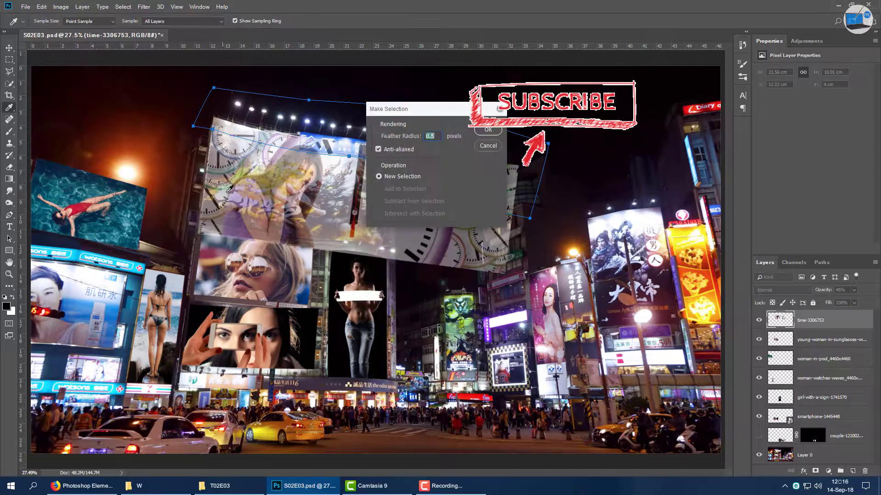
key("Return")
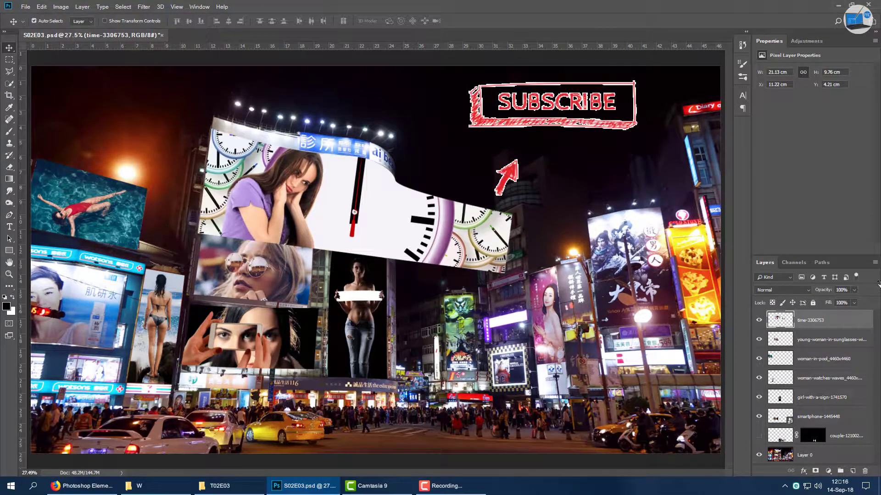
left_click_drag(823, 293, 796, 296)
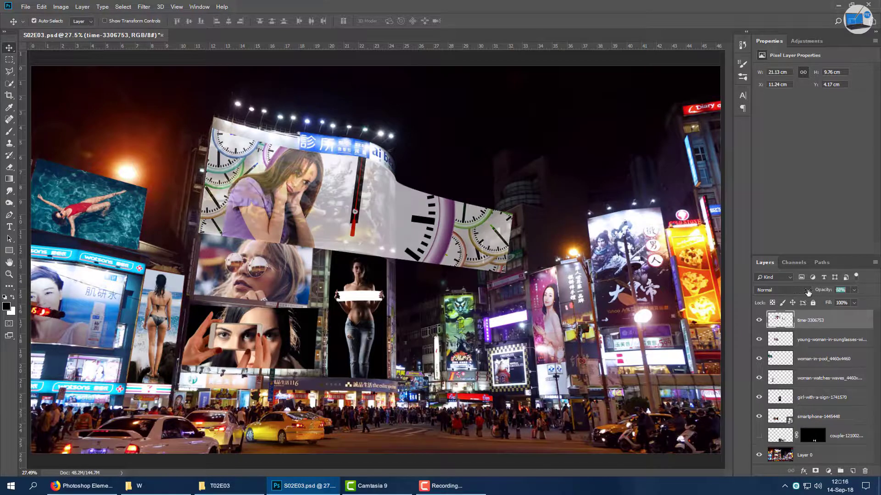
key("p")
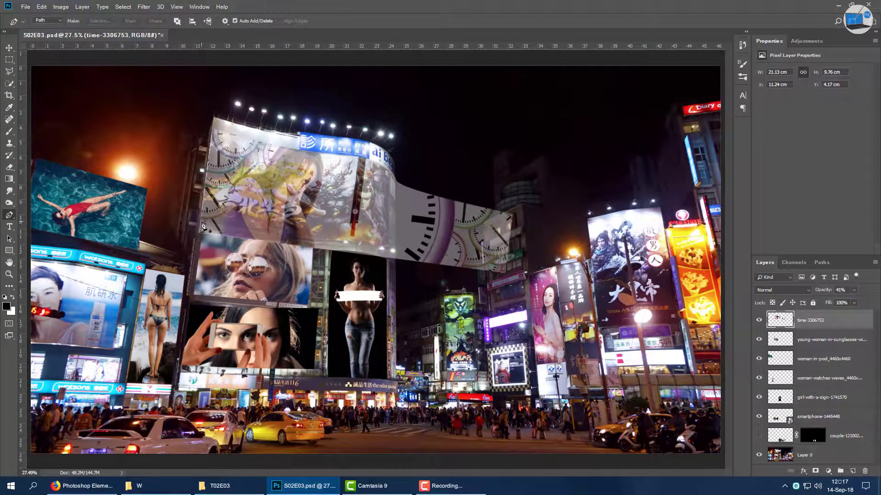
left_click(201, 222)
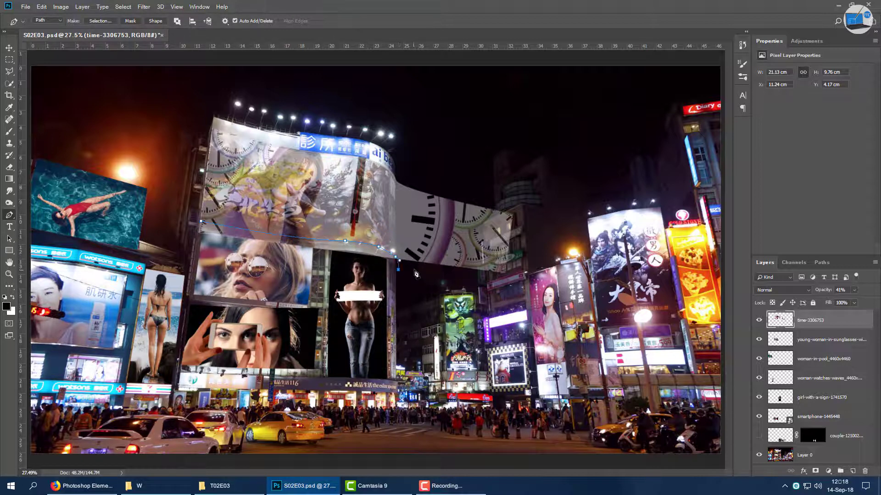
right_click(209, 235)
left_click(248, 266)
key("Return")
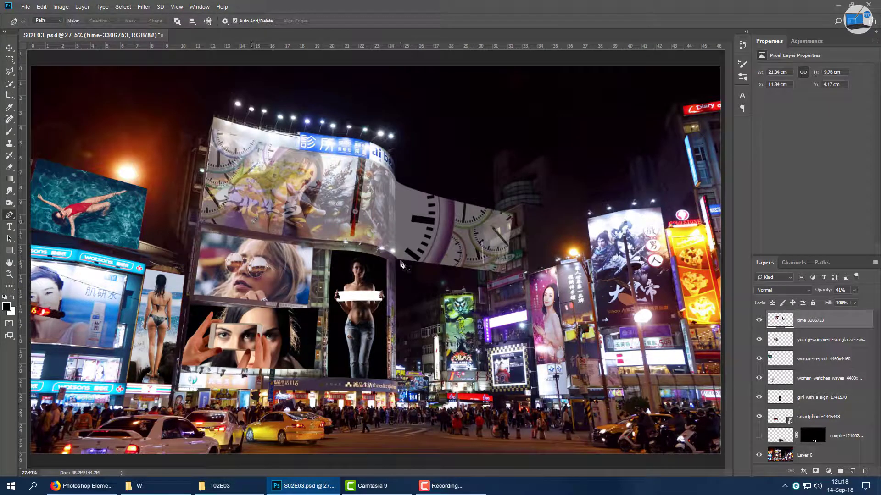
Delete the clock pixels spilling past the building and set the layer to 100% opacity
left_click(397, 266)
left_click(396, 172)
left_click(530, 187)
left_click(532, 255)
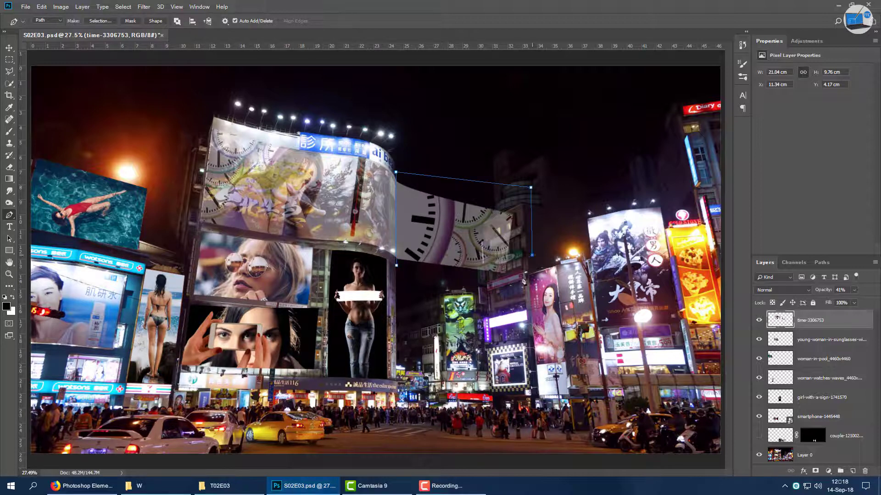
right_click(401, 215)
left_click(427, 231)
key("Return")
key("Delete")
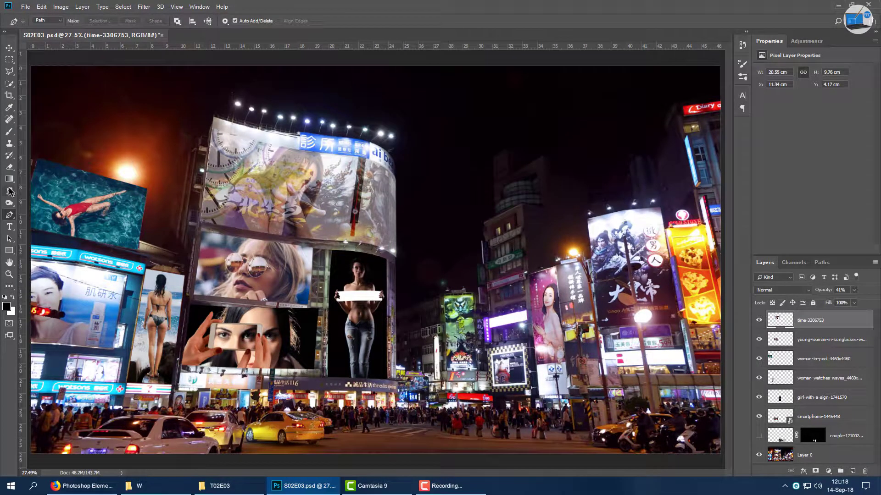
key("e")
right_click(525, 197)
key("Return")
left_click_drag(824, 292, 858, 292)
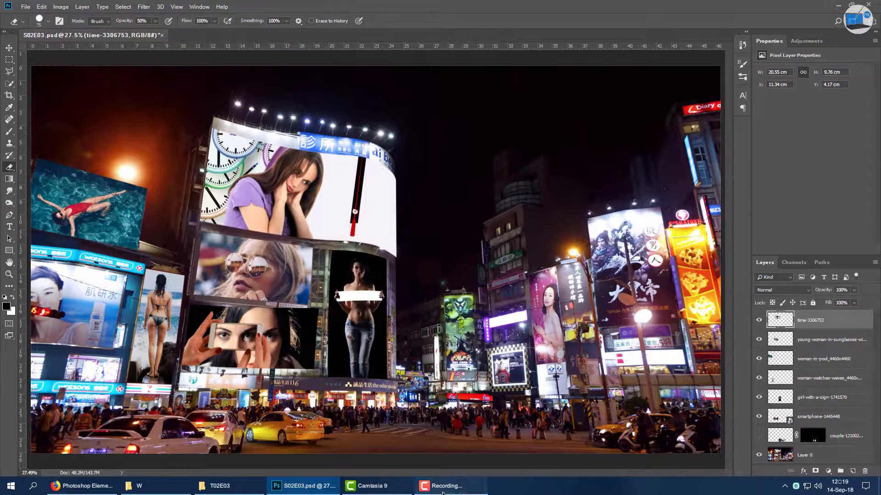
Place the smartphone photo, scale it down, and tilt it about five degrees toward the left billboards
left_click(156, 486)
left_click_drag(492, 174, 115, 257)
left_click_drag(720, 423, 216, 182)
mouse_move(158, 118)
left_mouse_down()
mouse_move(109, 190)
mouse_move(121, 180)
left_mouse_up()
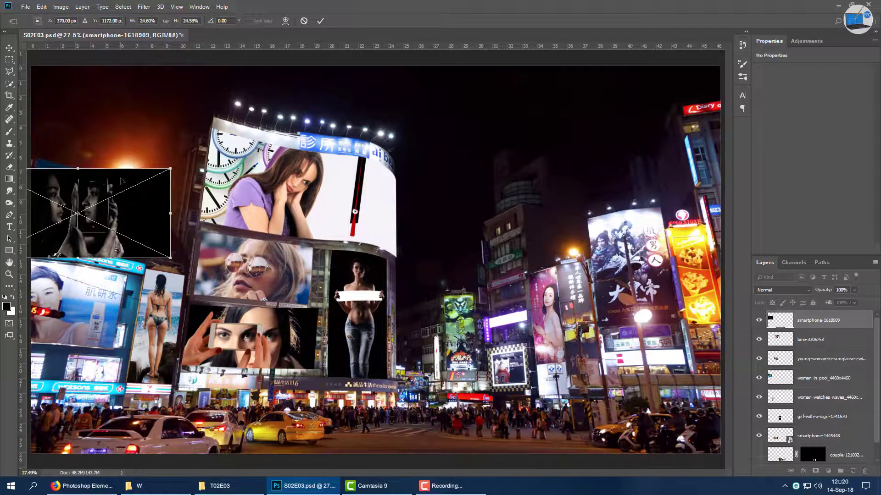
left_click_drag(171, 159, 174, 172)
left_click_drag(116, 184, 117, 192)
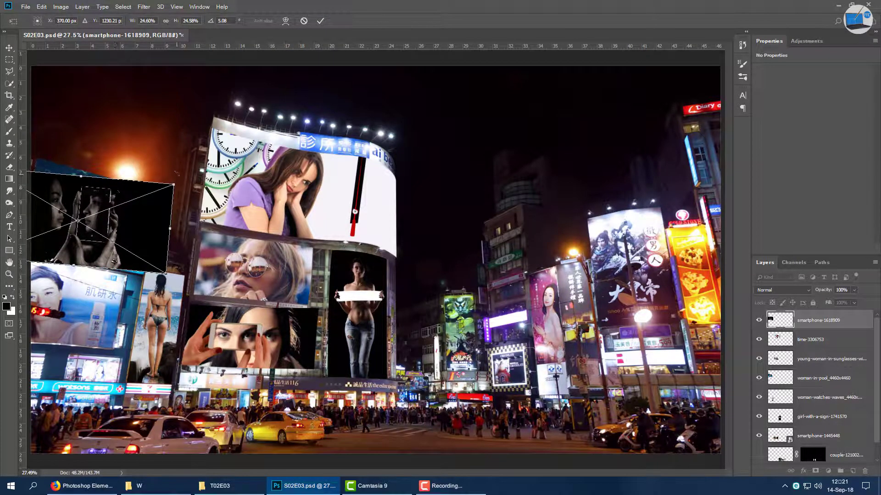
key("Return")
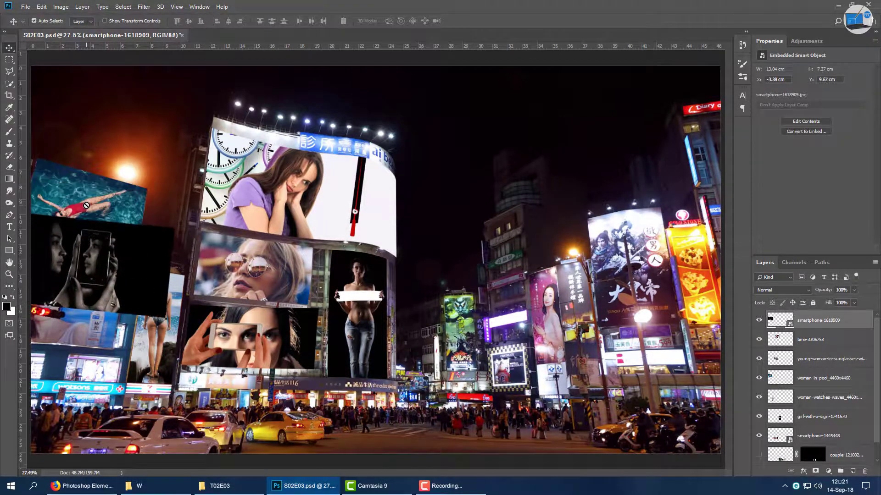
Move and resize the smartphone photo over the Watsons sign and lower its opacity
left_click_drag(86, 205, 87, 253)
key("ctrl+t")
mouse_move(172, 363)
left_mouse_down()
mouse_move(133, 330)
mouse_move(176, 331)
left_mouse_up()
key("Return")
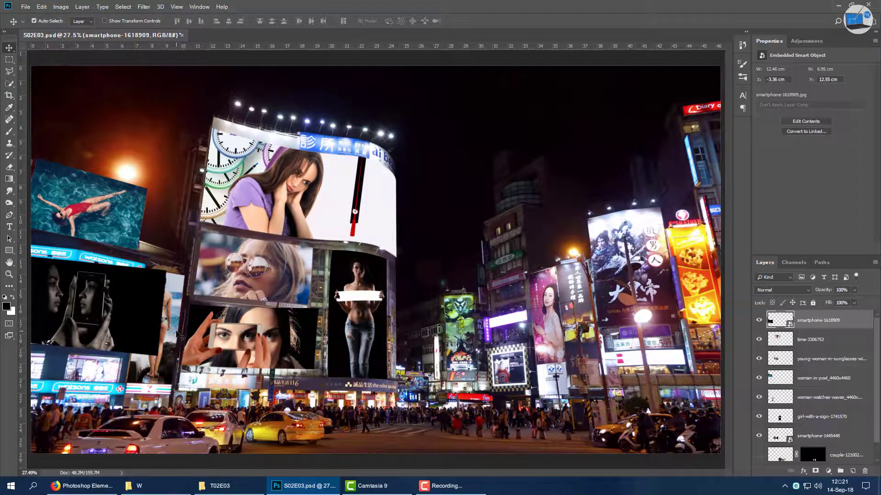
left_click_drag(824, 292, 811, 292)
Outline the bikini panel overlapping the smartphone photo with the Polygonal Lasso
key("l")
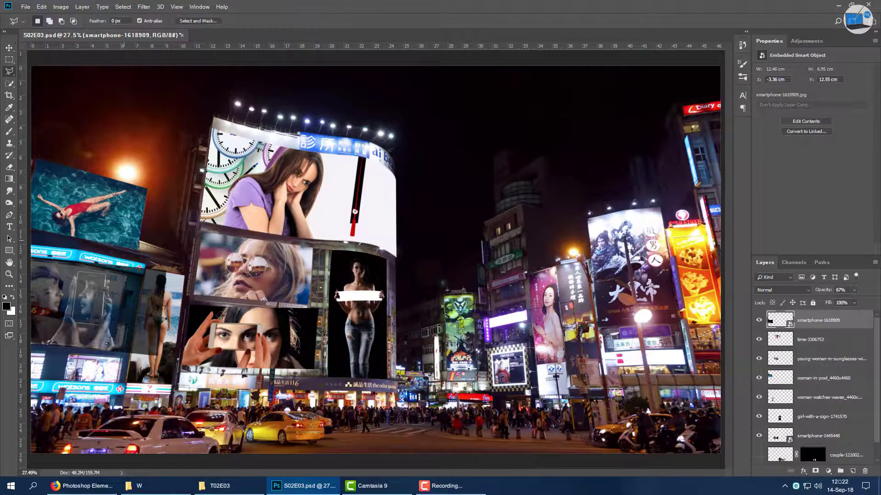
left_click(129, 262)
left_click(106, 278)
left_click(112, 372)
left_click(166, 362)
left_click(189, 277)
left_click(130, 262)
Rasterize the photo, delete the part covering the bikini panel, and nudge the overlay down
key("Delete")
key("Return")
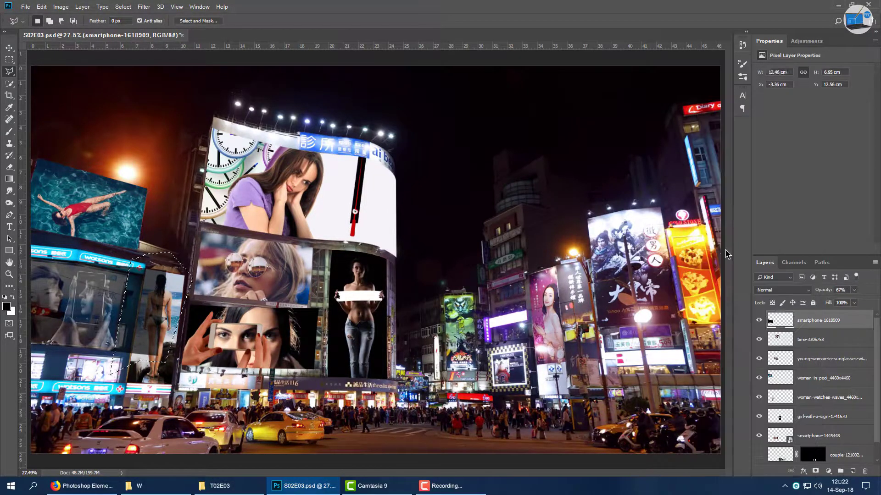
key("Delete")
key("ctrl+d")
key("ctrl+Down")
key("ctrl+Down")
key("ctrl+Down")
key("ctrl+Down")
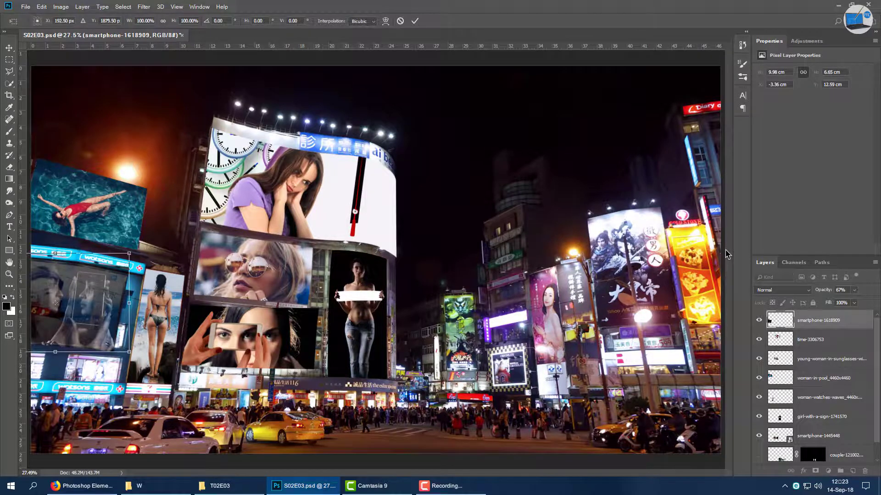
key("ctrl+Down")
key("ctrl+Down")
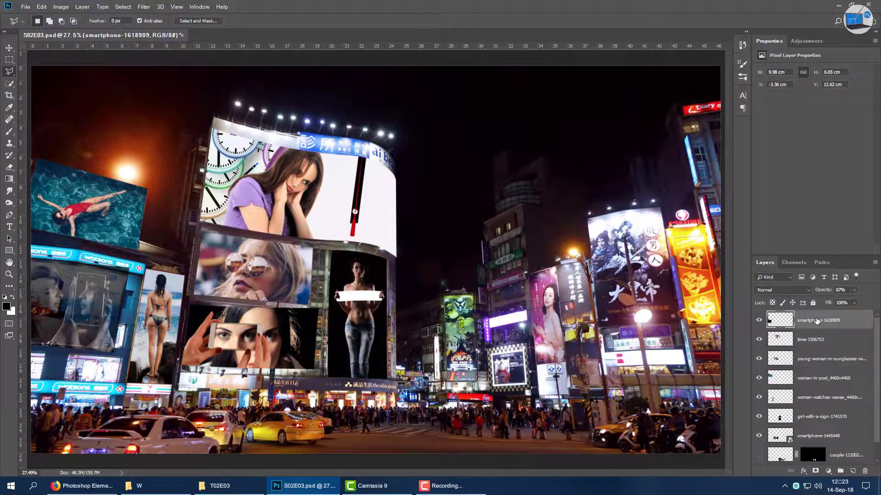
Duplicate the smartphone layer, delete the area left of the phone, and move the original above the copy
key("ctrl+j")
key("v")
left_click(6, 72)
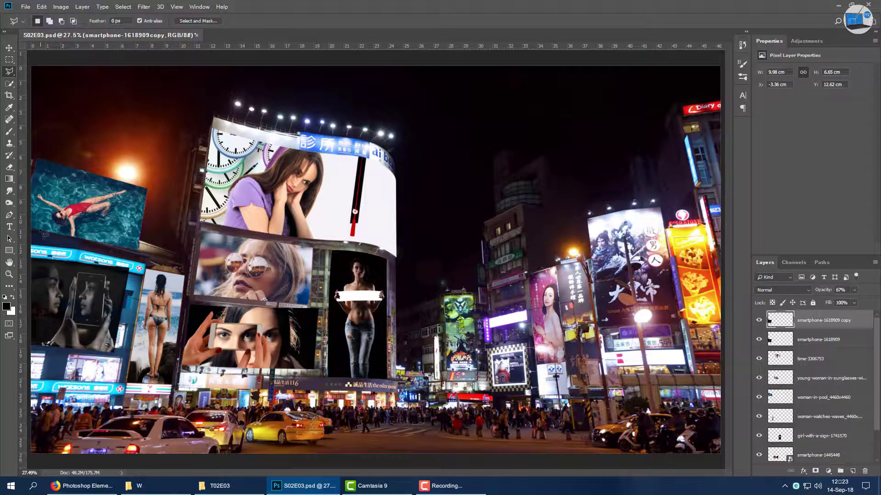
left_click_drag(83, 281, 69, 352)
left_click_drag(84, 263, 83, 281)
key("Delete")
left_click(830, 340)
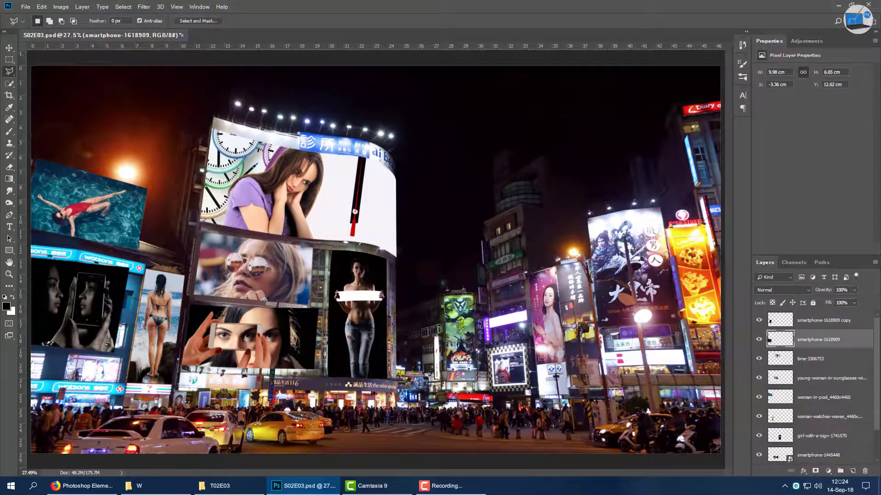
left_click(822, 320)
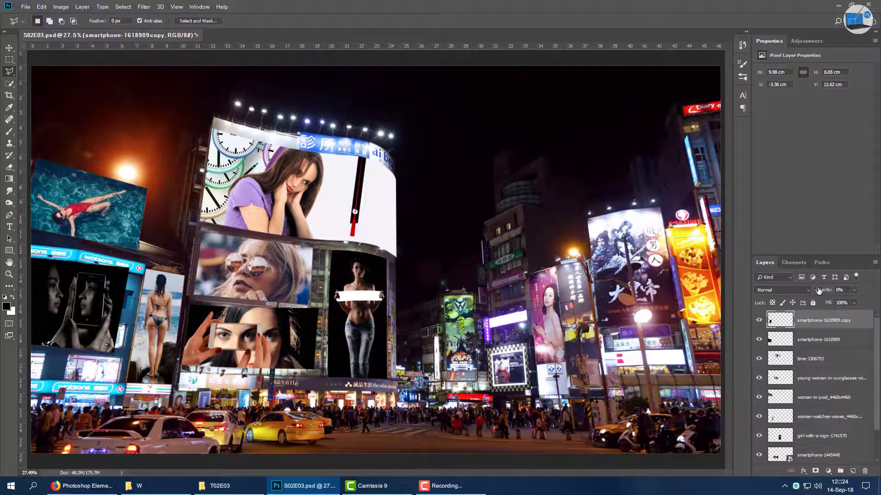
left_click_drag(852, 320, 830, 342)
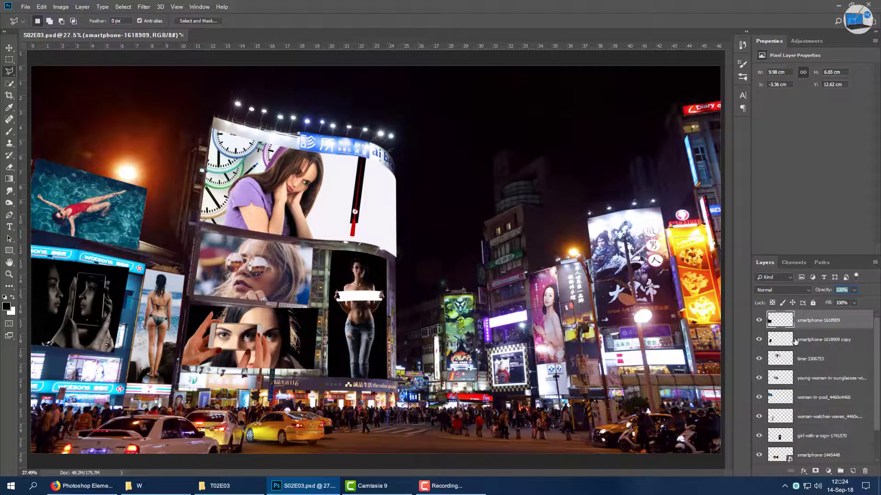
Outline the phone and hands, invert, and delete everything outside the phone area
left_click(79, 259)
left_click(66, 355)
left_click(129, 356)
left_click(159, 303)
left_click(158, 254)
left_click(79, 259)
key("ctrl+shift+i")
key("v")
key("Delete")
key("ctrl+d")
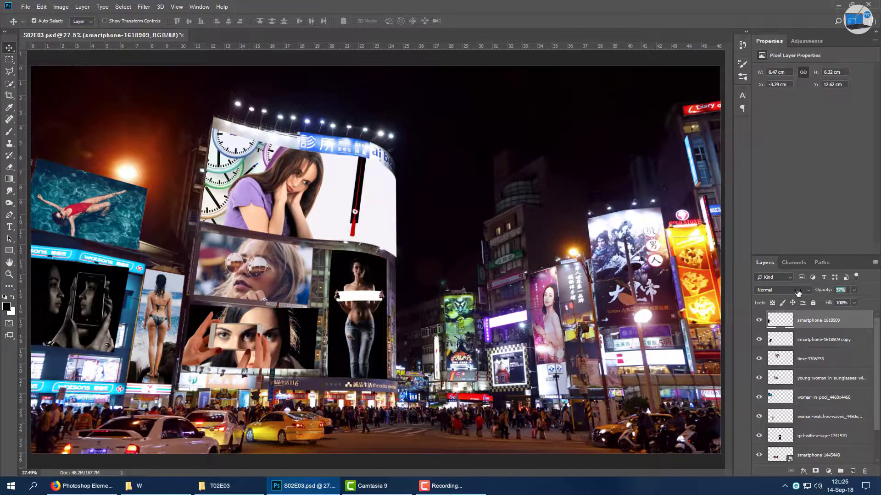
Switch between the copy, street photo and sunglasses-woman layers, fading the copy to faintly visible
key("alt+bracketleft")
left_click(133, 281)
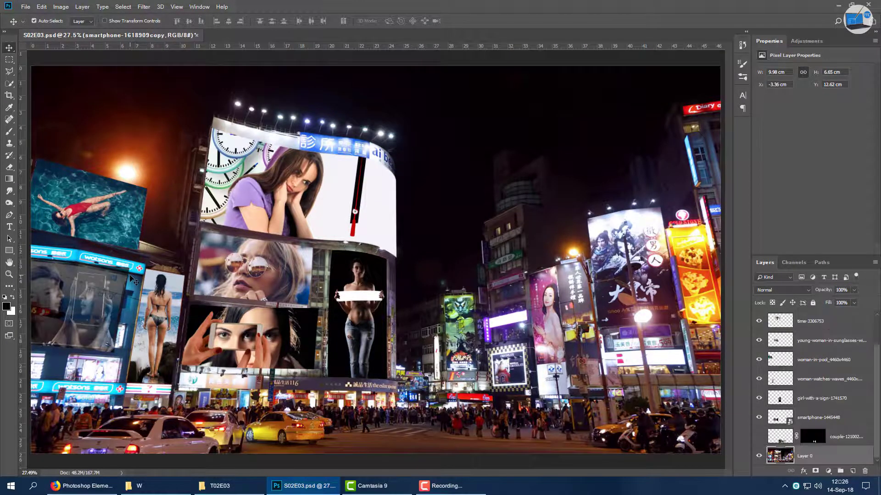
key("l")
left_click(130, 274)
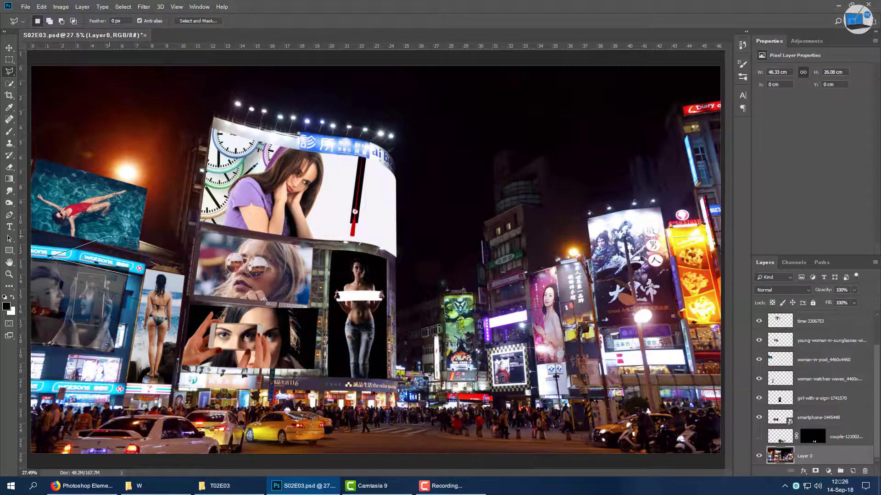
left_click(831, 341)
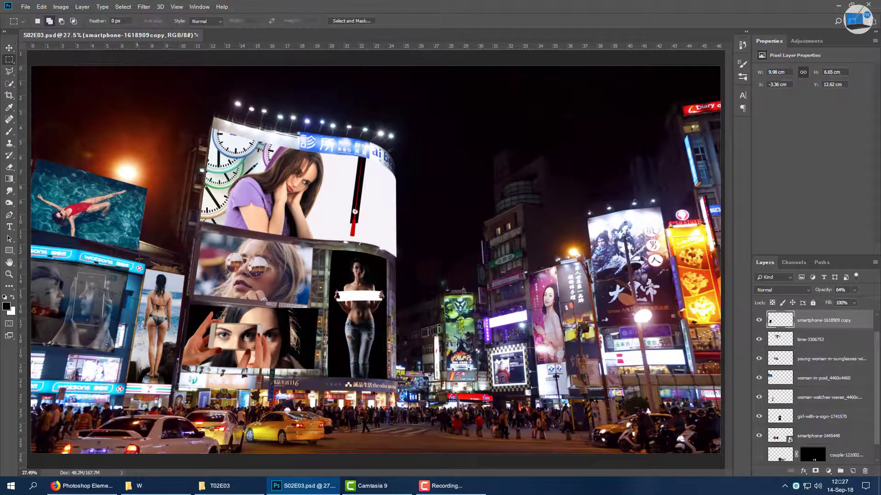
key("l")
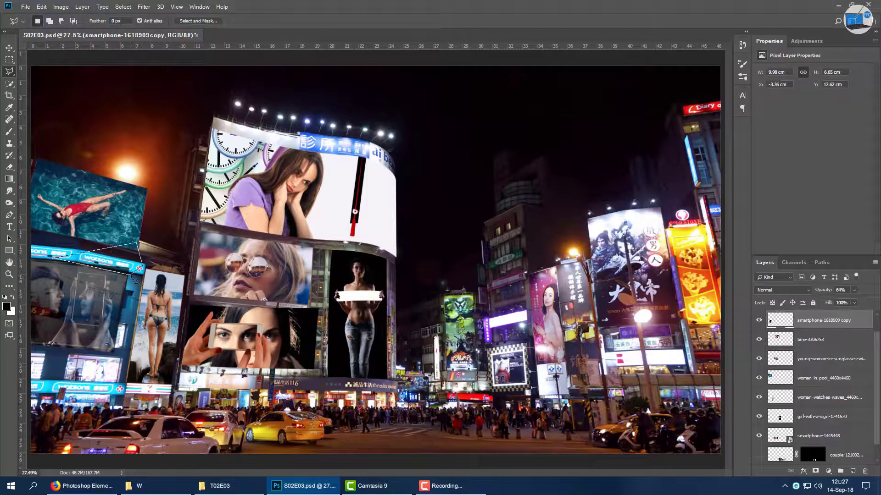
key("0")
key("0")
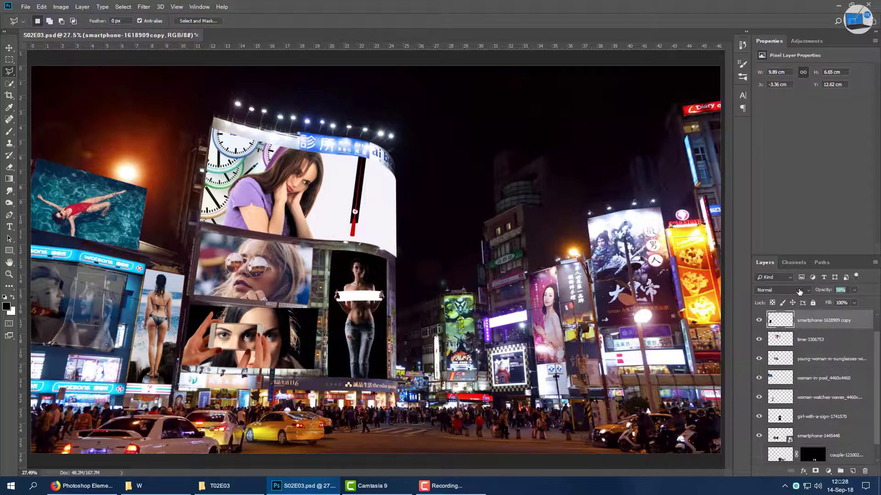
key("1")
Zoom in on the left billboards, hide the smartphone copy at 0%, and start a pen path around the lower shop sign
left_click_drag(131, 282, 467, 84)
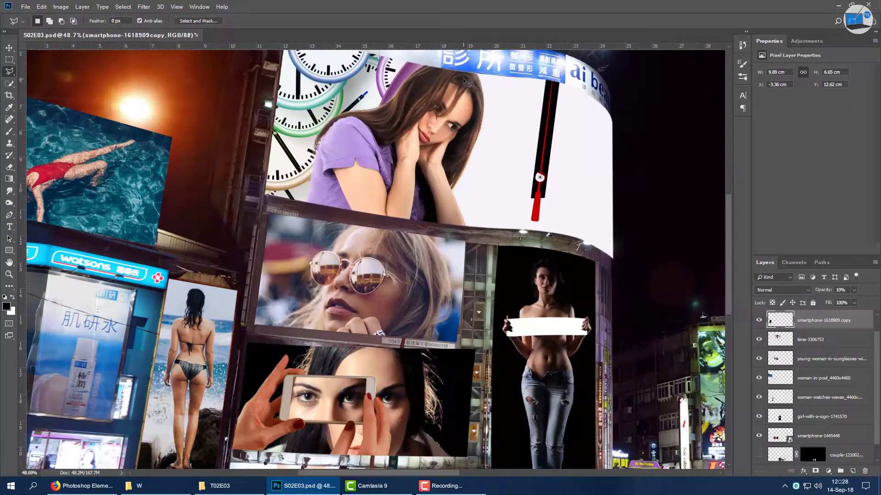
left_click(132, 293)
key("0")
key("0")
scroll(167, 213, "down", 2)
scroll(167, 213, "left", 3)
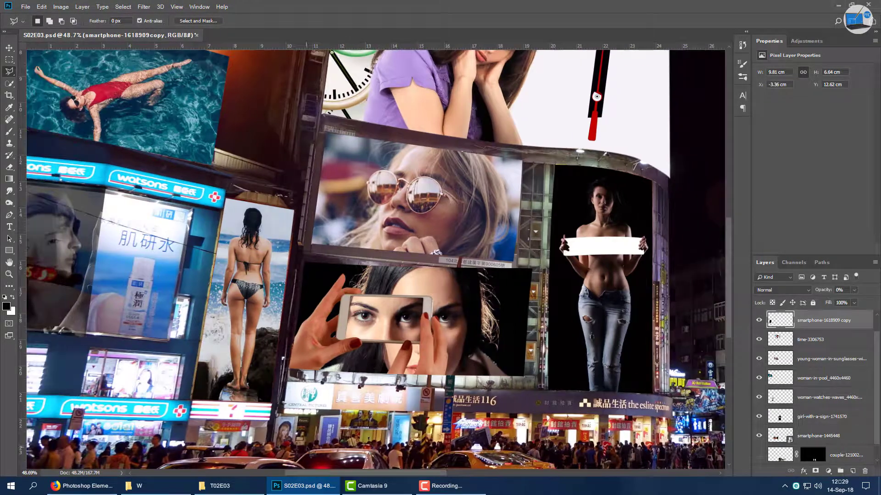
key("p")
left_click(86, 332)
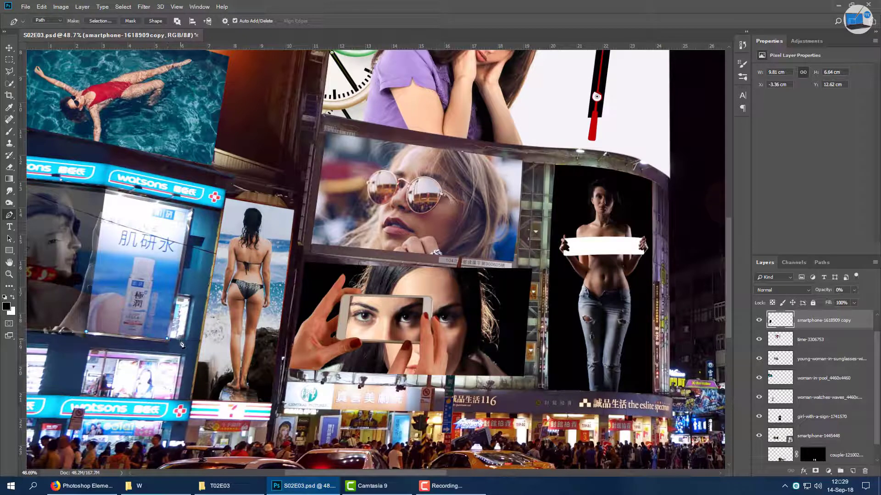
Close the pen path around the shop sign and make a selection from it
left_click(181, 344)
left_click(92, 360)
left_click(86, 332)
right_click(140, 344)
left_click(165, 193)
key("Return")
Switch between the time and sunglasses-woman layers, fit the image on screen, and bring back the smartphone layer
left_click_drag(823, 292, 878, 287)
scroll(366, 252, "left", 5)
left_click(821, 340)
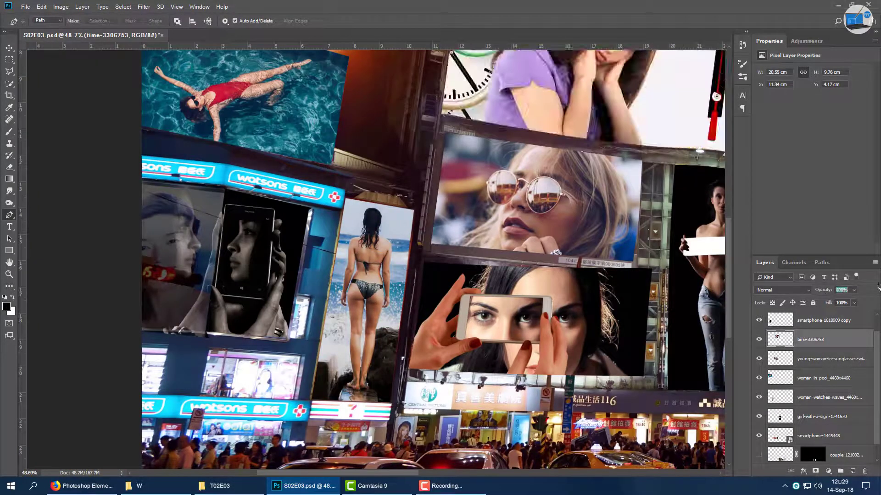
left_click(808, 359)
key("ctrl+0")
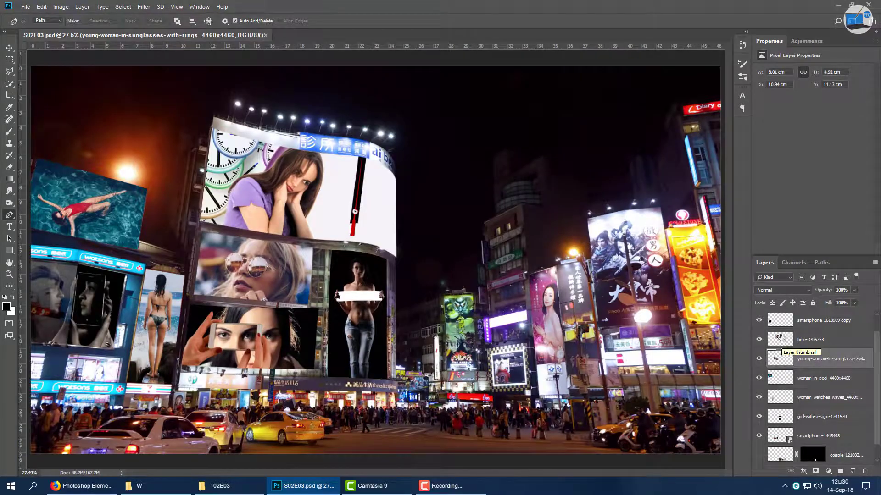
key("v")
left_click_drag(780, 320, 69, 242)
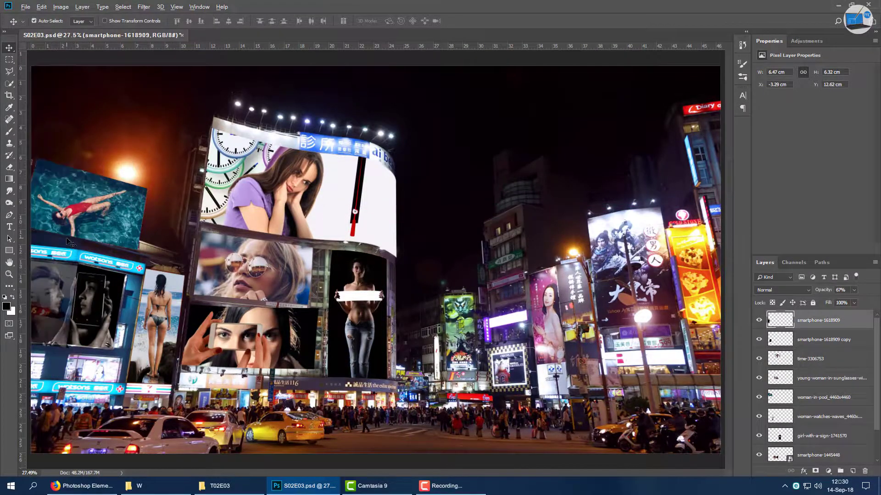
scroll(69, 242, "up", 5)
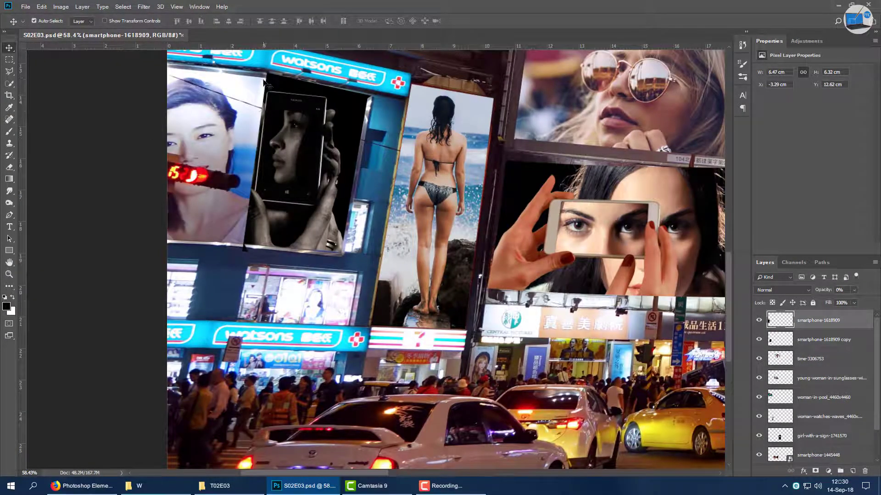
Trace the left billboard's edge with the Pen tool and make a selection from the path
key("p")
left_click(264, 77)
left_click(164, 67)
left_click(139, 147)
left_click(135, 221)
left_click(145, 257)
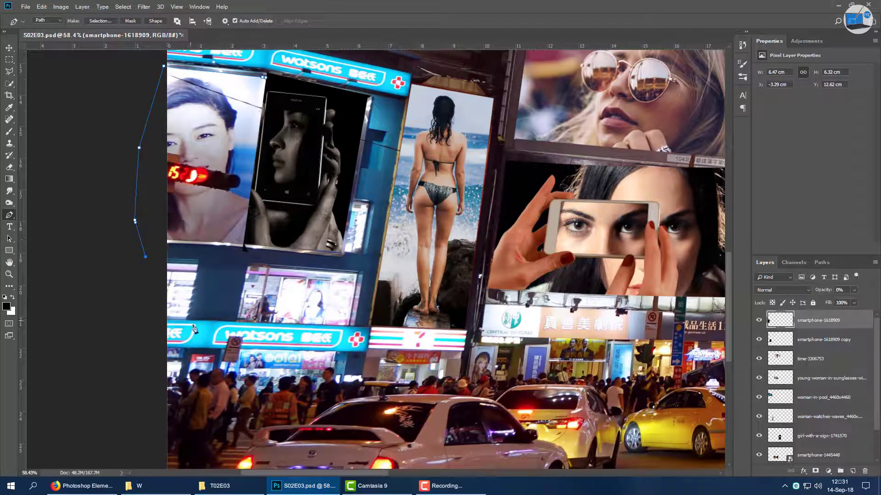
left_click(85, 102)
left_click(146, 54)
left_click(268, 59)
right_click(131, 115)
left_click(146, 133)
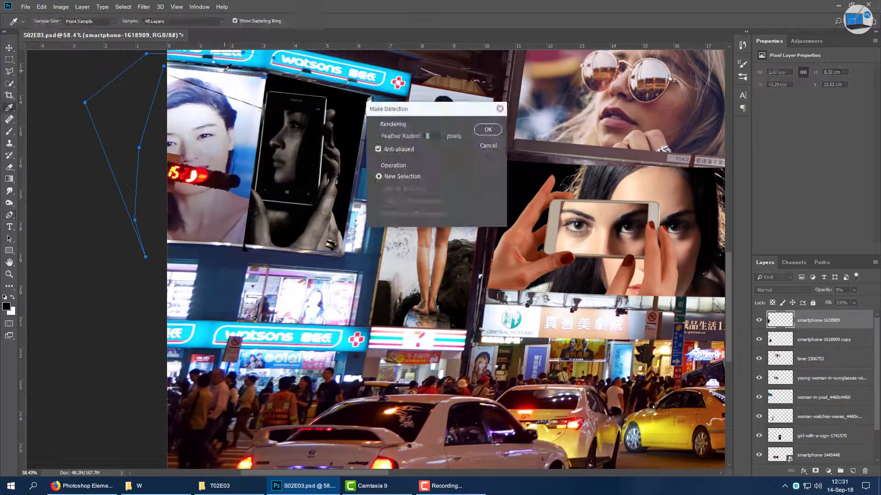
key("Return")
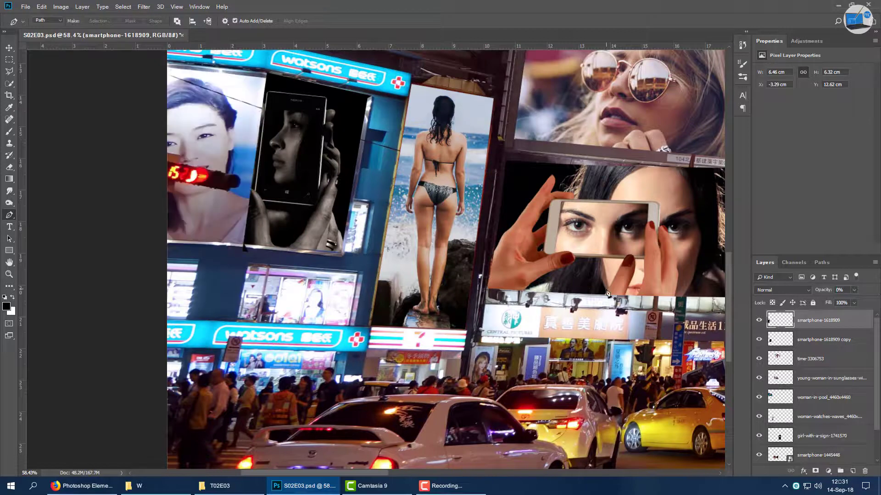
Draw a closed path around the phone and turn it into a selection
left_click(168, 240)
left_click(204, 312)
left_click(142, 251)
left_click(167, 241)
left_click(100, 21)
key("Return")
Pick the duplicate phone layer and fade it to 0% opacity to reveal the ad beneath
scroll(400, 295, "up", 2)
scroll(401, 296, "up", 1)
scroll(400, 296, "up", 2)
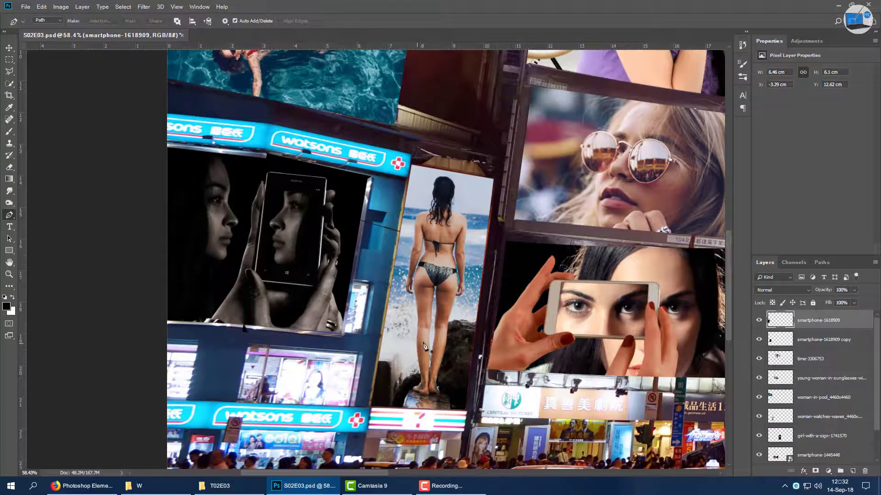
key("v")
left_click(289, 168)
key("p")
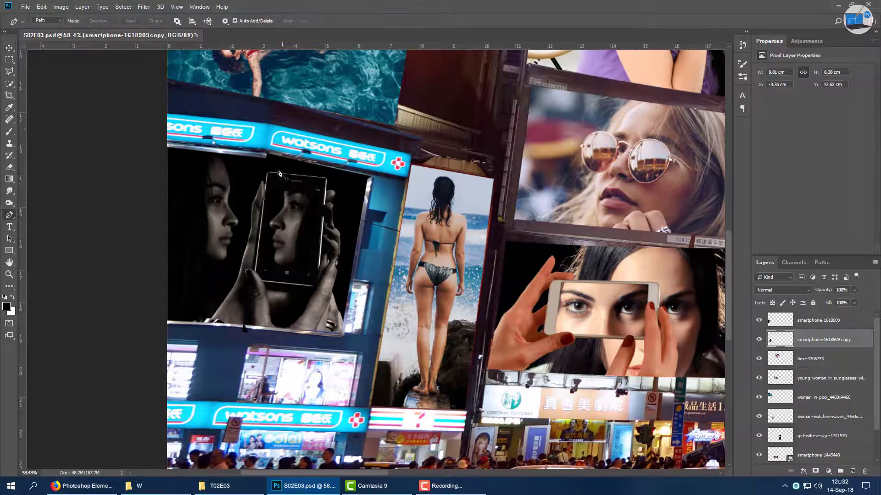
left_click_drag(824, 290, 267, 162)
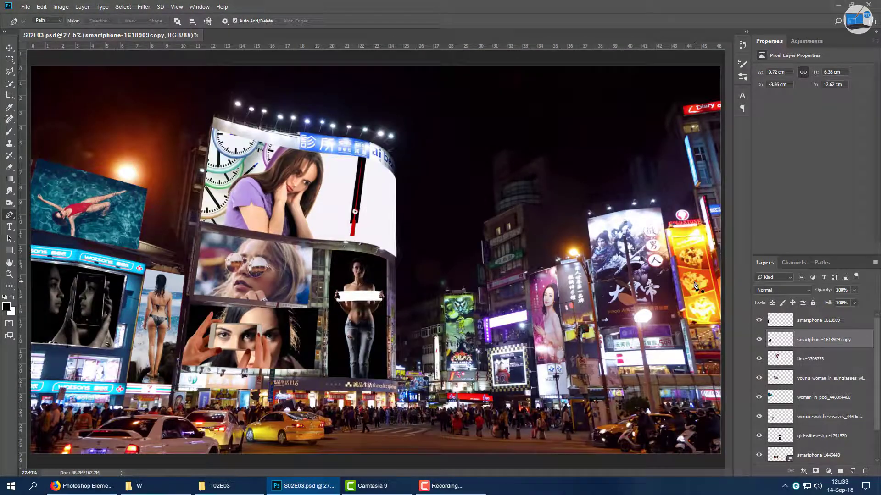
Undo an accidental nudge of the phone layer, take the Eraser, and fit the street scene on screen
scroll(695, 286, "up", 5)
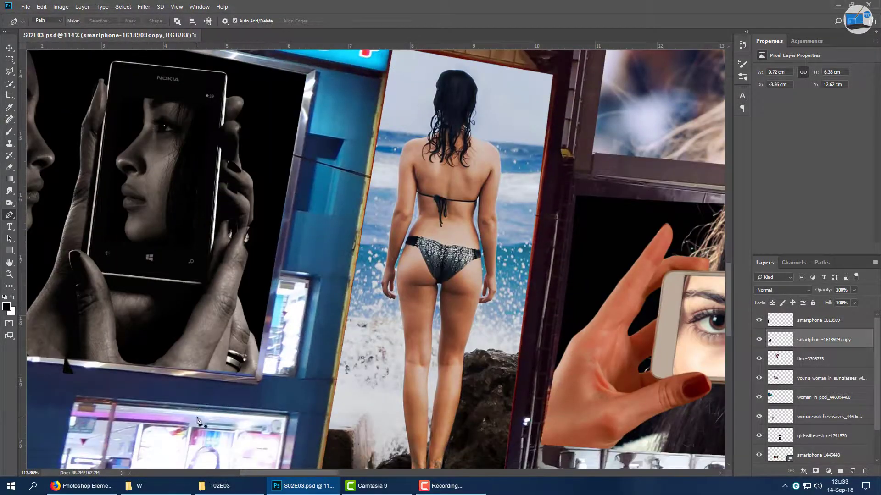
key("v")
left_click_drag(343, 252, 343, 260)
key("ctrl+z")
key("e")
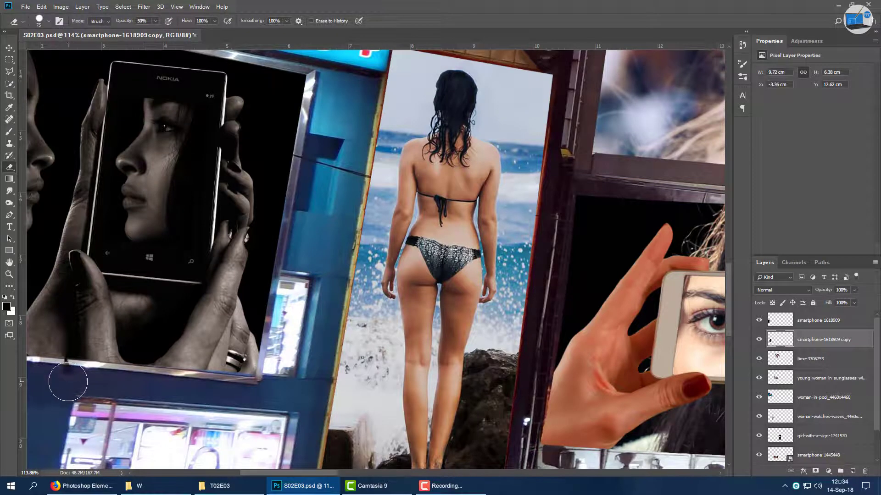
key("ctrl+0")
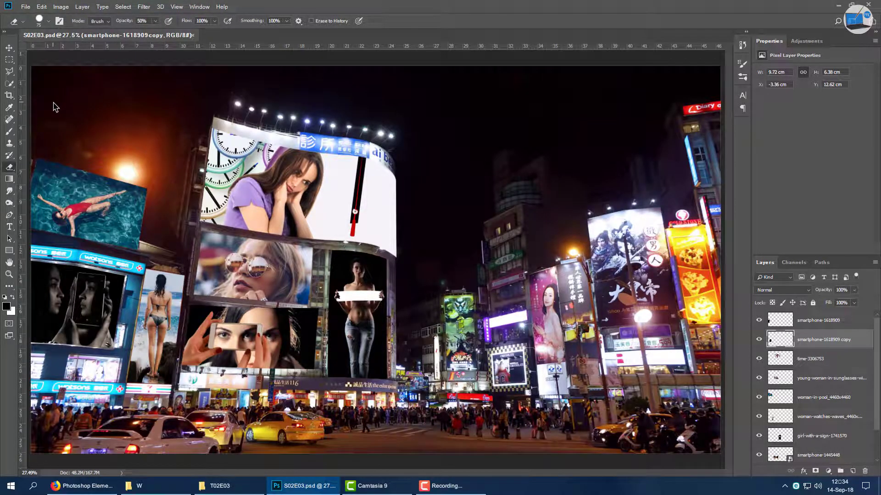
Rename the top layers Phone, Phone2, Time, Blonde and Pool
double_click(807, 320)
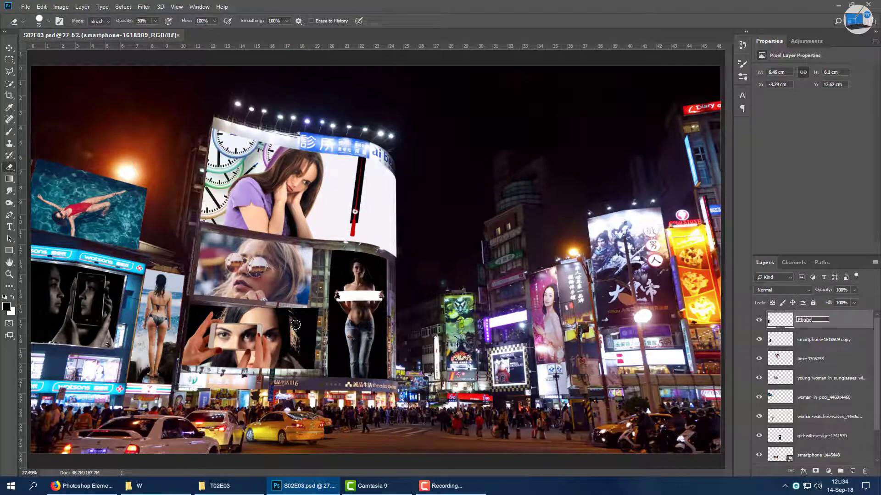
type("Phone")
key("Tab")
type("Phone2")
key("Tab")
type("Time")
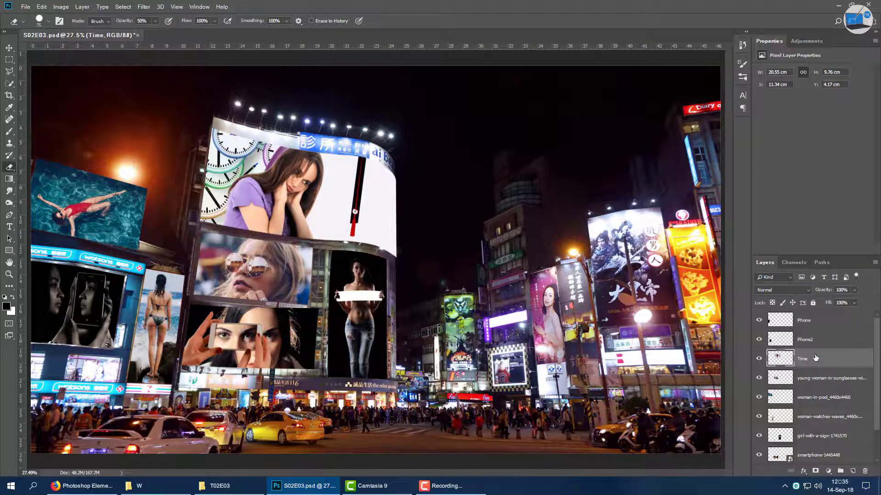
key("Tab")
type("Blonde")
key("Tab")
type("Pool")
key("Return")
Rename the next layers Watches, Sign and Phone photo
double_click(826, 379)
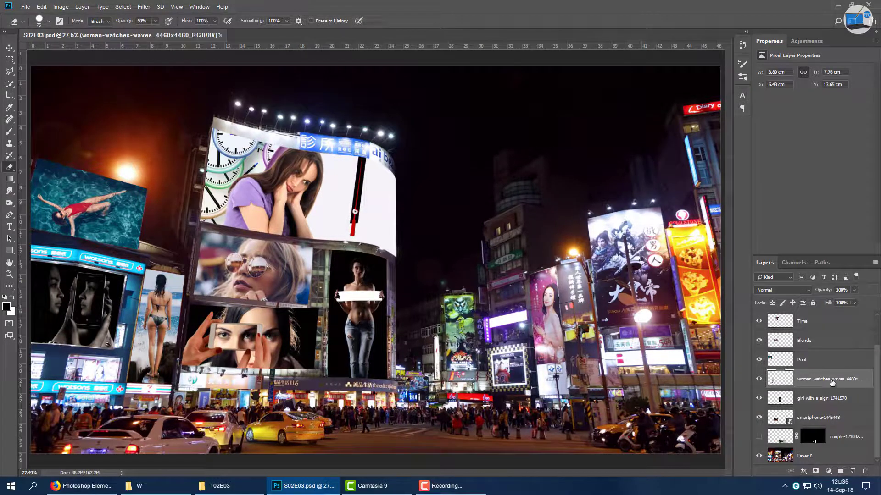
type("Watches")
key("Return")
left_click(820, 398)
double_click(820, 398)
type("Sign")
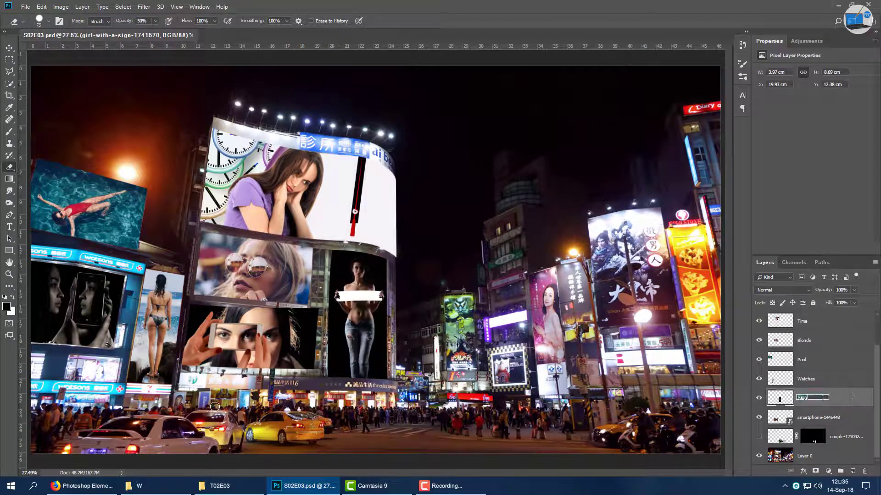
key("Tab")
type("Phone")
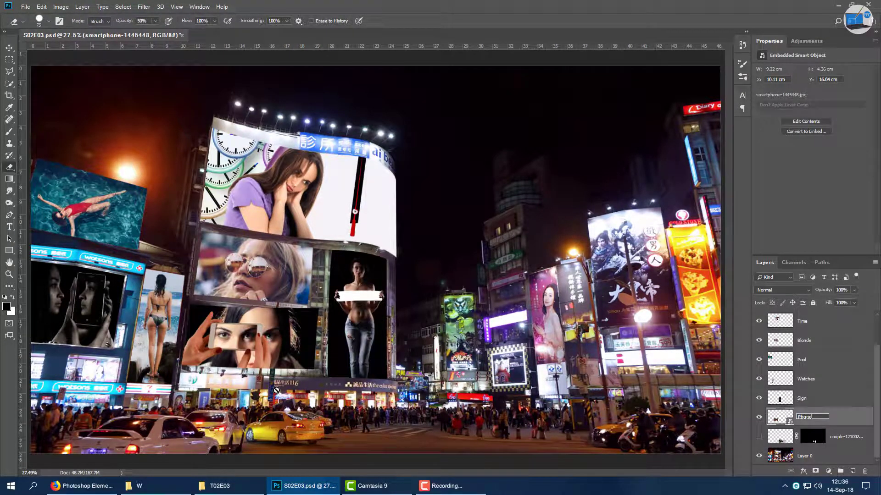
type(" photo")
key("Return")
type("Couple")
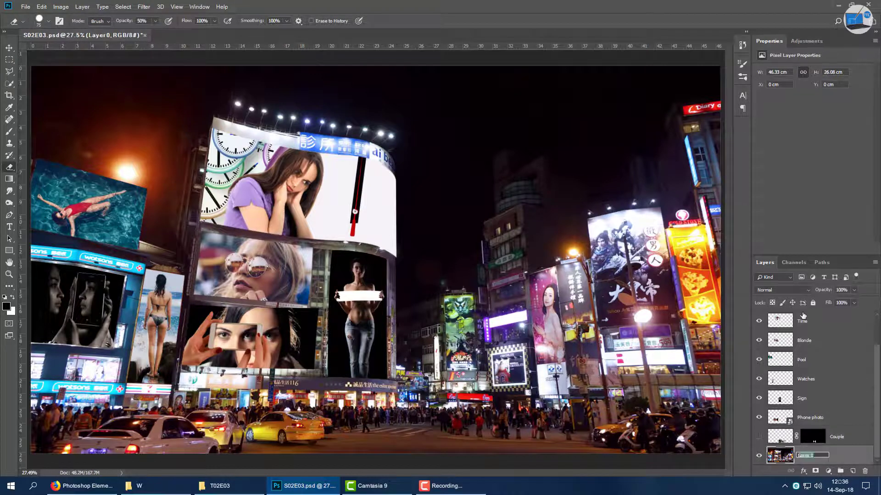
Duplicate the Pool layer, lock its transparency, and fill the copy with black
key("v")
key("ctrl+j")
key("slash")
key("shift+BackSpace")
Fill the Pool copy black and turn on an Outer Glow coloured from the scene
key("Return")
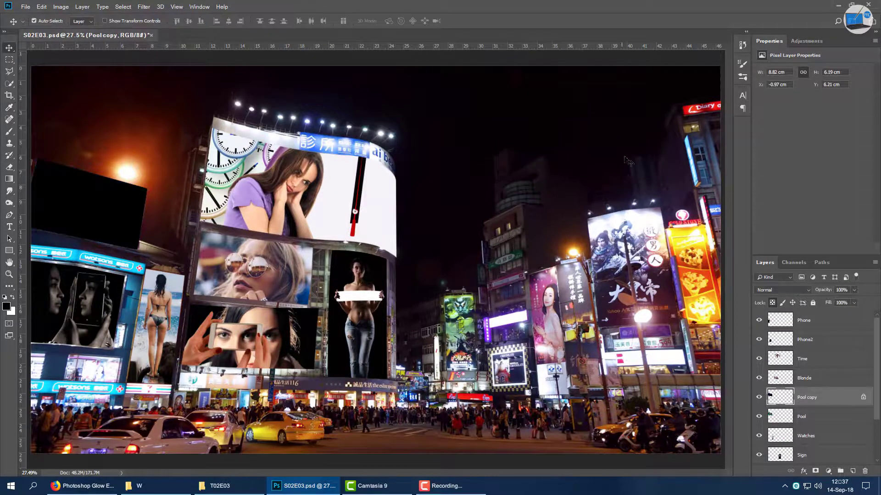
double_click(838, 399)
left_click(436, 263)
left_click(561, 165)
left_click(130, 151)
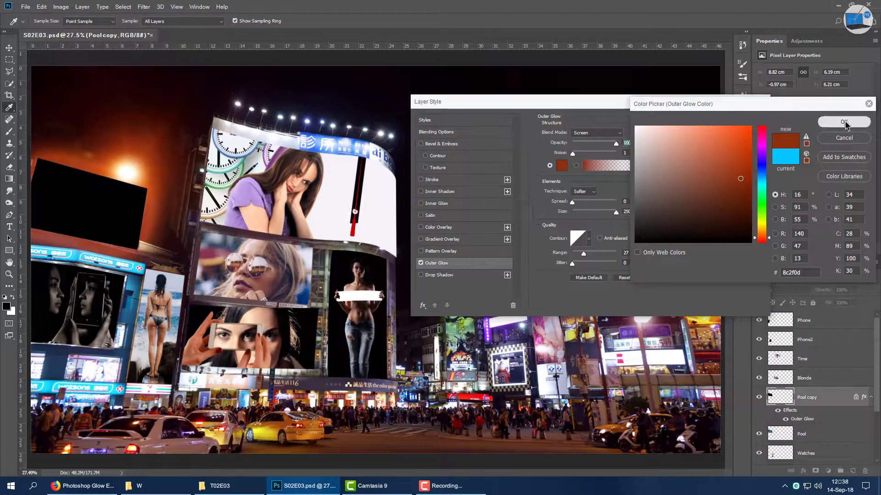
left_click(130, 151)
Tighten the orange glow's size and range, apply it, and send the copy behind Pool
key("Return")
left_click_drag(616, 212, 593, 212)
left_click_drag(584, 253, 595, 254)
left_click(583, 191)
left_click_drag(594, 212, 588, 212)
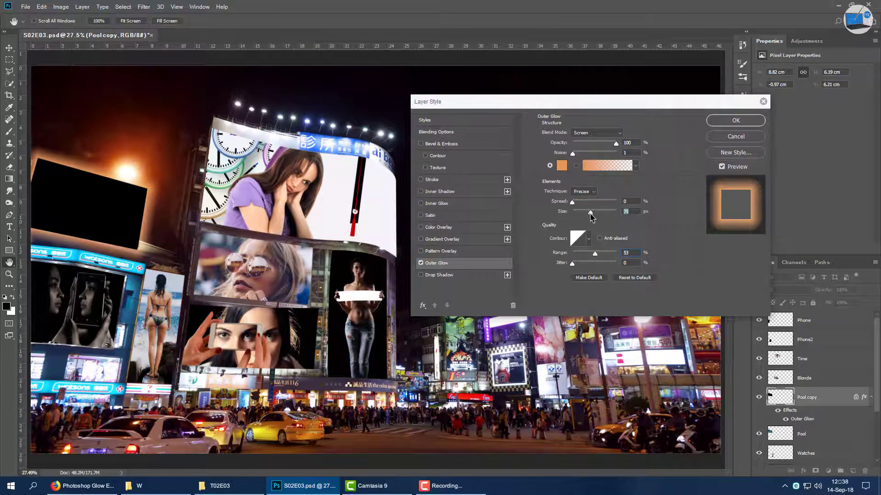
left_click(735, 120)
key("v")
key("ctrl+bracketleft")
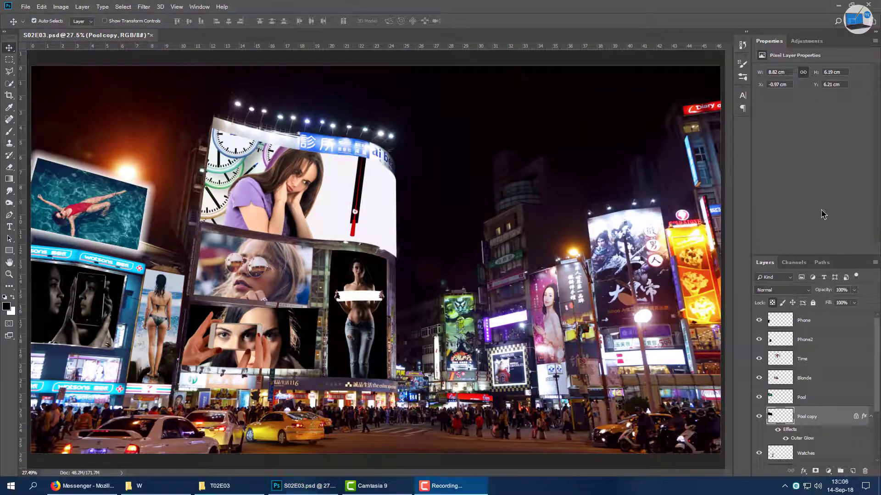
Duplicate the Blonde layer and fill the copy with black
left_click(816, 379)
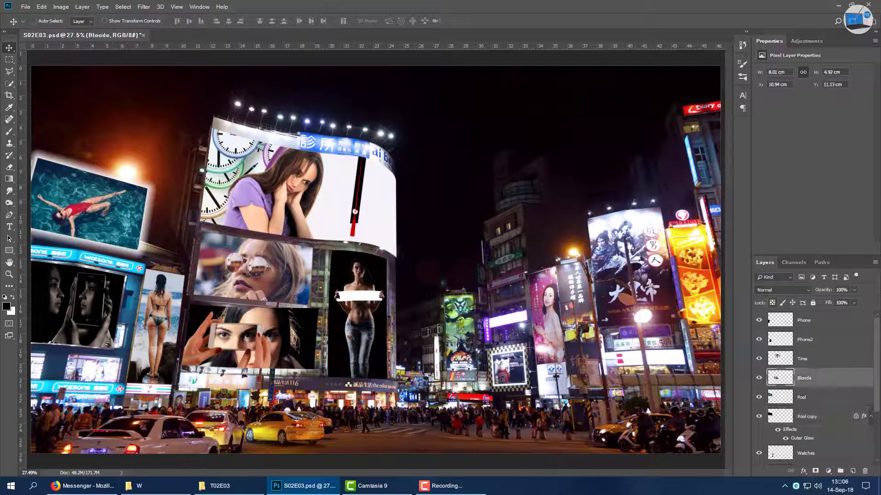
key("ctrl+j")
key("shift+F5")
key("Return")
Give the Blonde copy an Outer Glow, first yellow, then changed to cyan
double_click(841, 385)
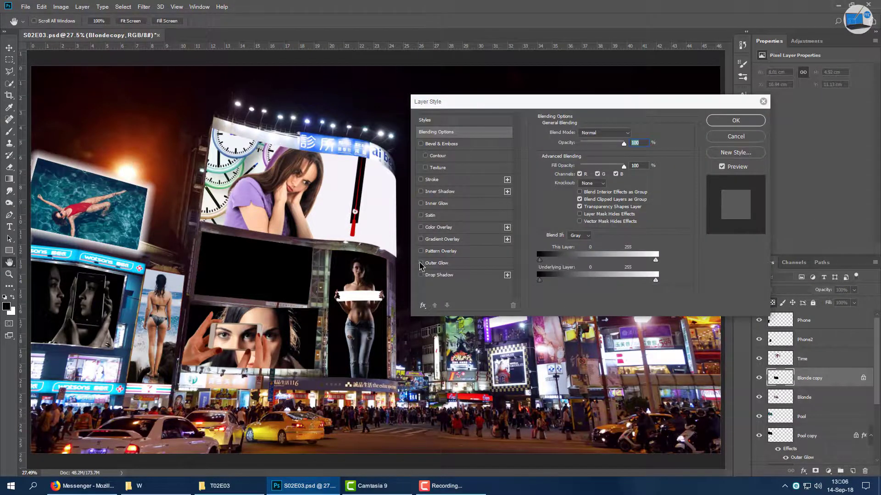
left_click(433, 262)
left_click(564, 165)
left_click(763, 224)
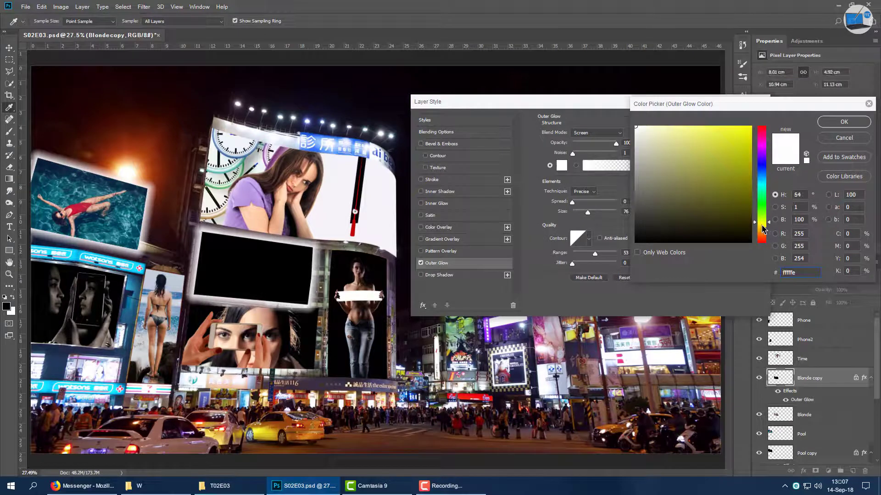
left_click(741, 129)
left_click(845, 122)
left_click(736, 120)
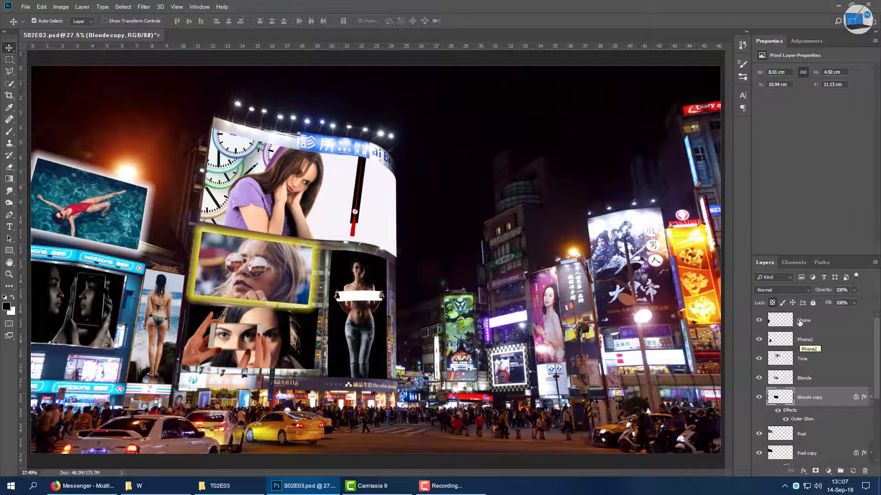
left_click(844, 122)
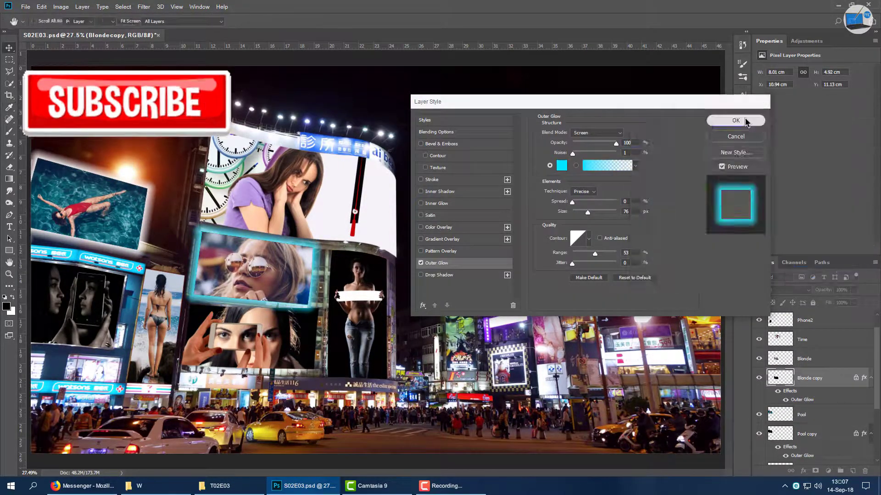
left_click(728, 119)
left_click(840, 372)
Rename the Watches layer to Bikini and give its black copy a yellow glow
scroll(839, 373, "down", 3)
double_click(806, 378)
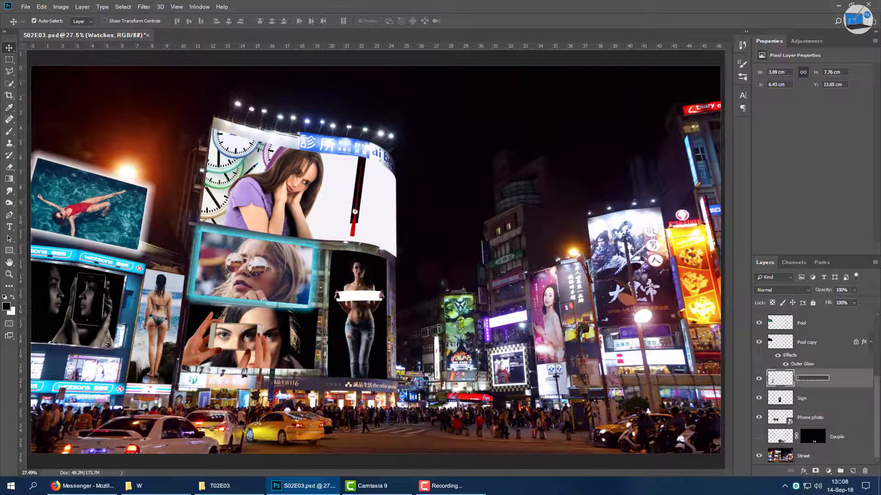
key("Return")
double_click(802, 401)
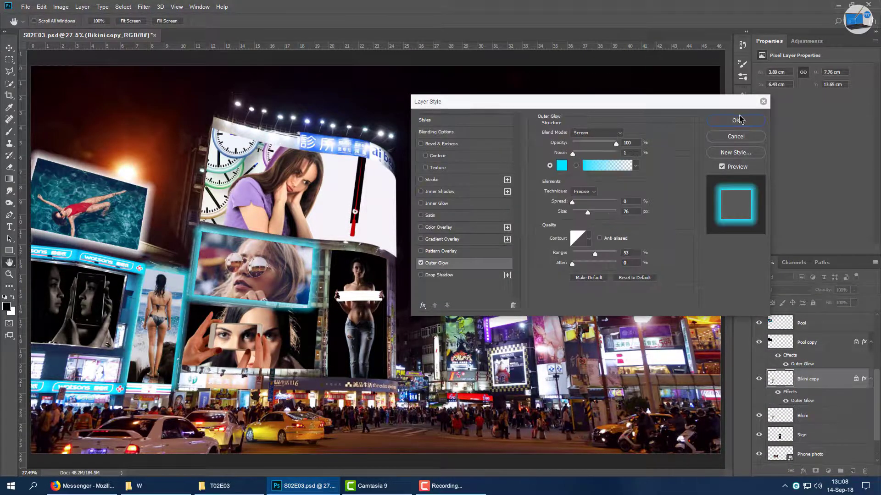
left_click(561, 165)
left_click(635, 127)
left_click(764, 228)
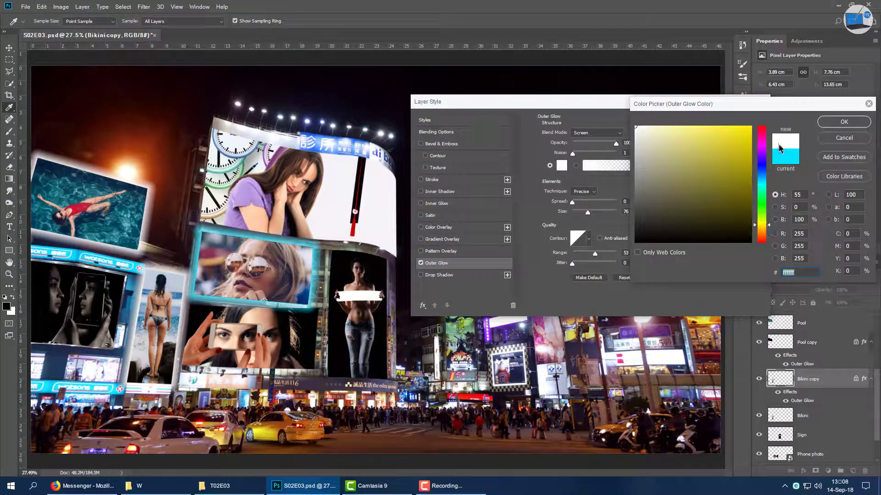
key("Return")
key("Return")
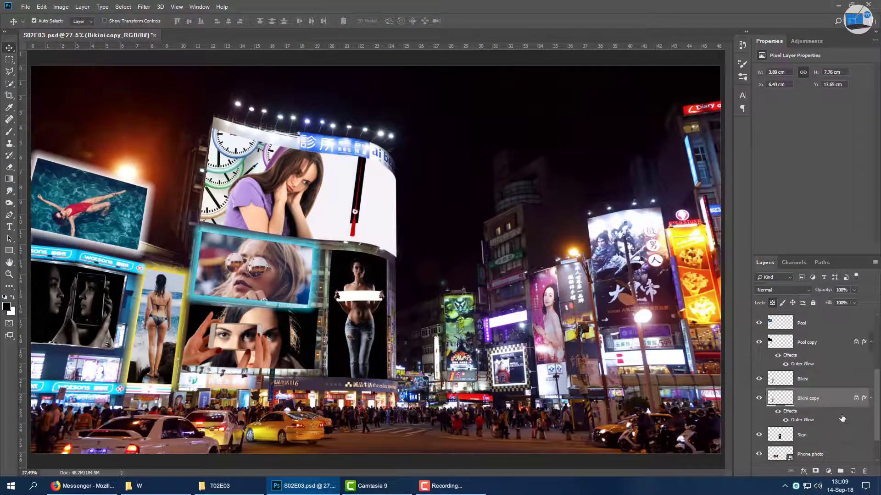
Make a black Time copy with a yellow glow, placed beneath the Time layer
scroll(821, 378, "up", 5)
left_click(759, 362)
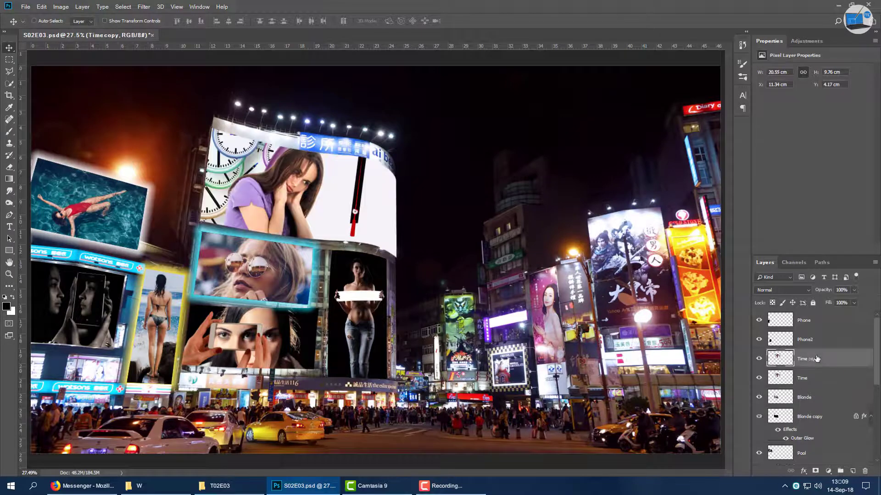
key("ctrl+j")
key("alt+shift+BackSpace")
double_click(835, 358)
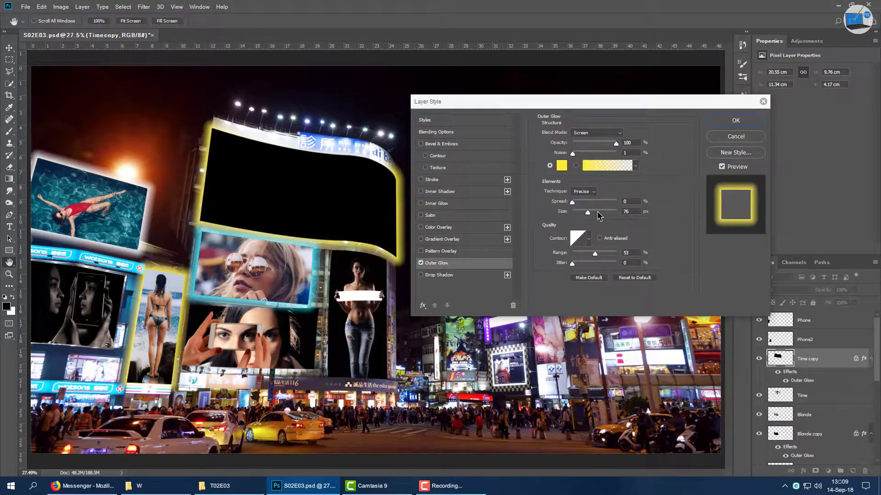
key("Return")
left_click_drag(808, 358, 806, 409)
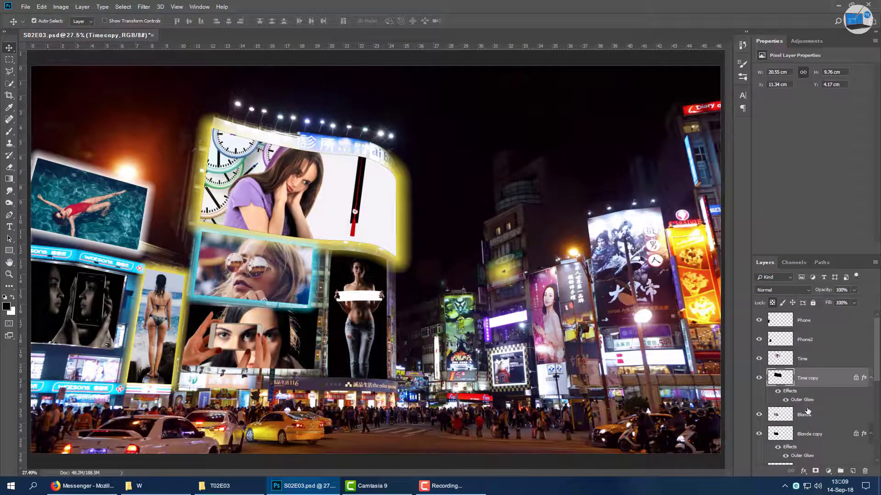
Group the Phone2 and Phone layers into a group named Phone
left_click(846, 341)
left_click(807, 320, "shift")
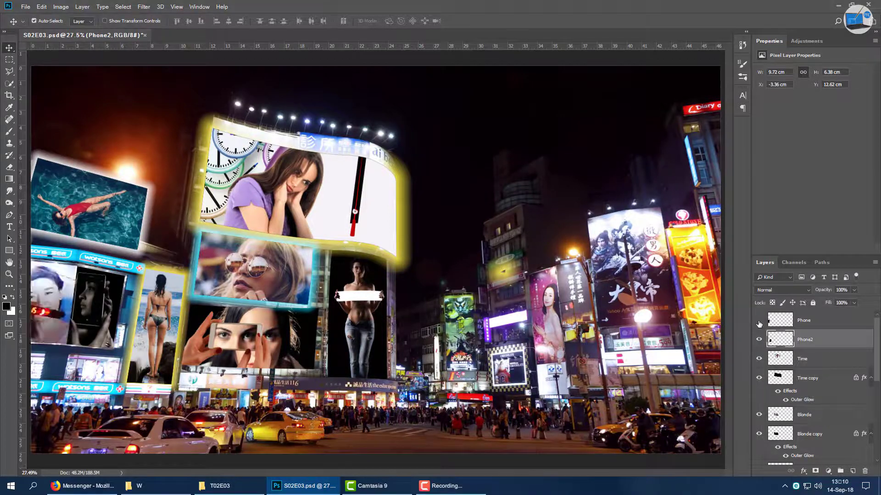
right_click(806, 340)
key("Escape")
key("ctrl+g")
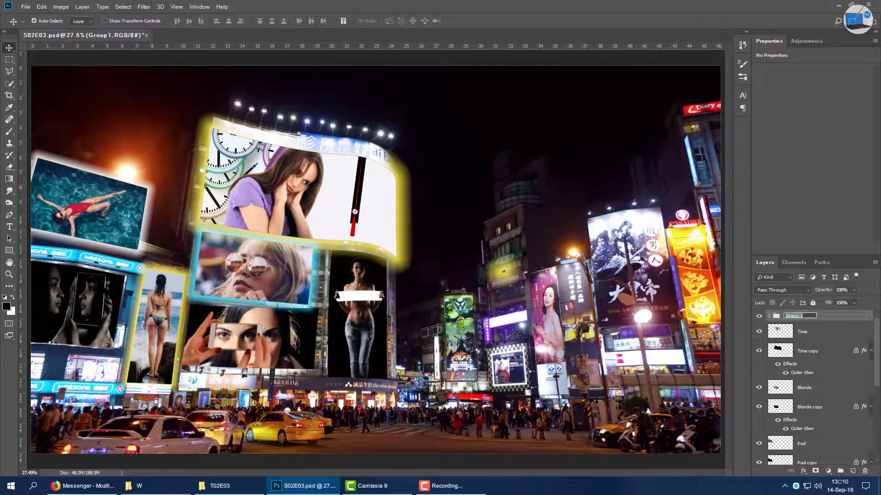
type("Phone")
key("Return")
Duplicate the Phone group and fill the copied Phone2 layer with black
key("ctrl+j")
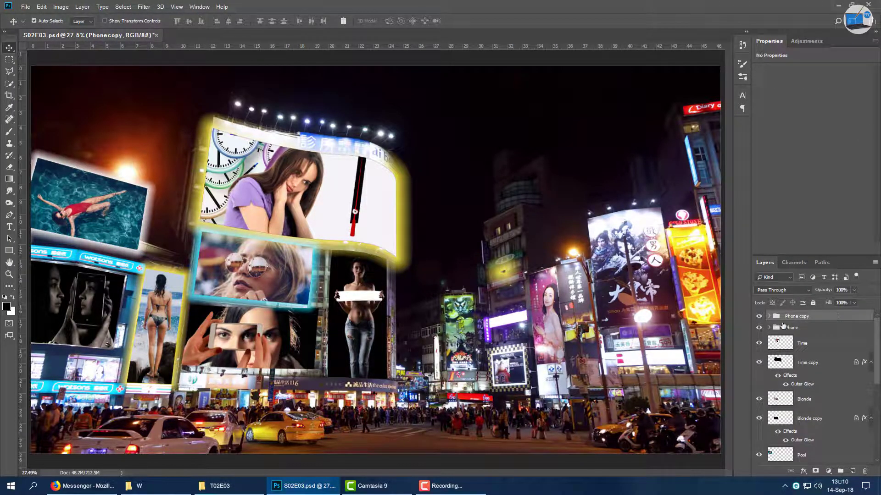
key("alt+bracketleft")
left_click(795, 352)
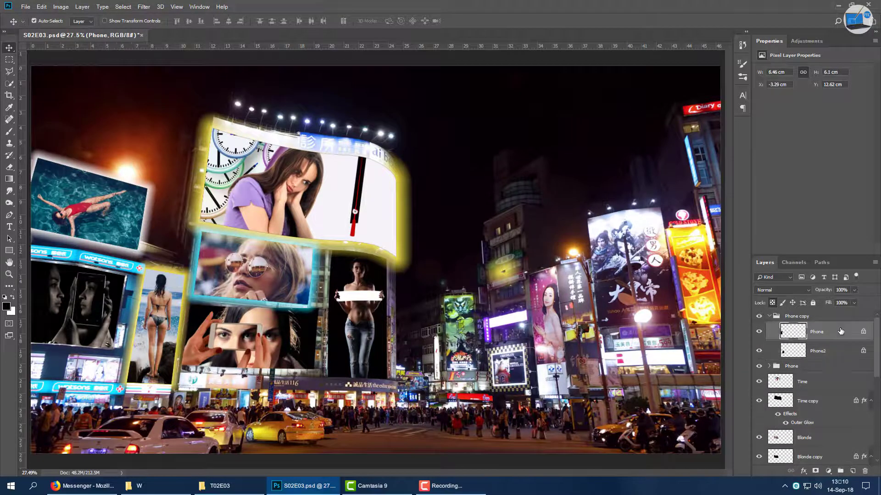
key("shift+F5")
key("Return")
Give Phone2 a pink Outer Glow
double_click(834, 357)
left_click(436, 263)
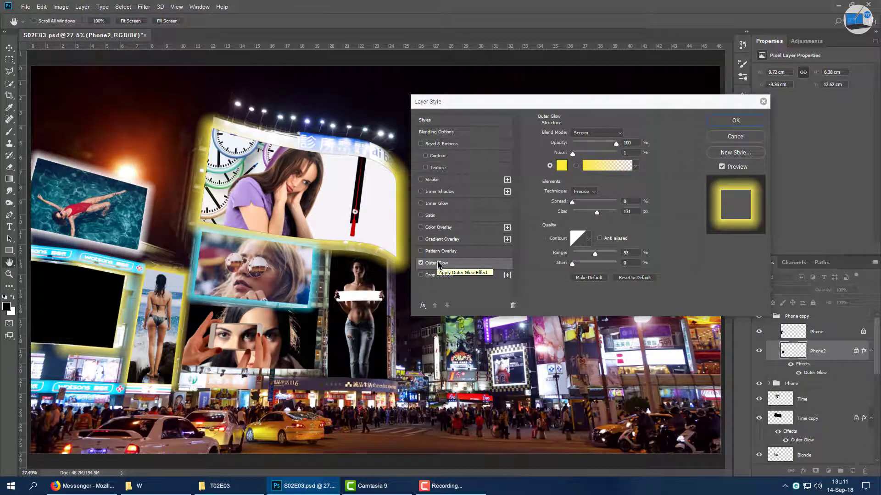
left_click(561, 165)
key("Return")
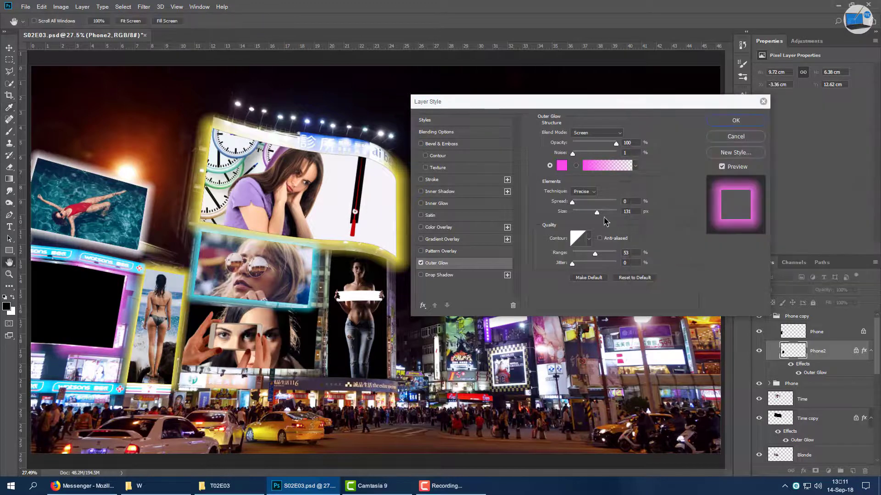
left_click(736, 120)
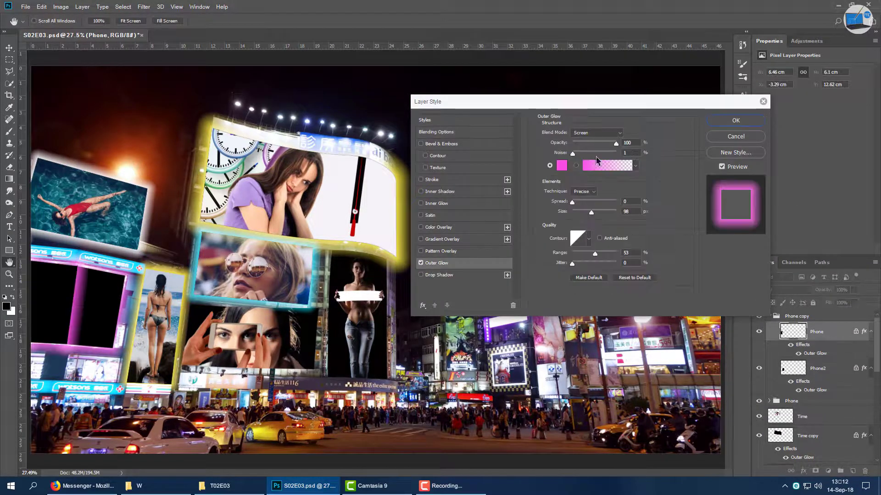
Set the pink glow to Softer with a Linear contour; move the Phone copy group below Phone
left_click(583, 191)
left_click(581, 202)
left_click(589, 238)
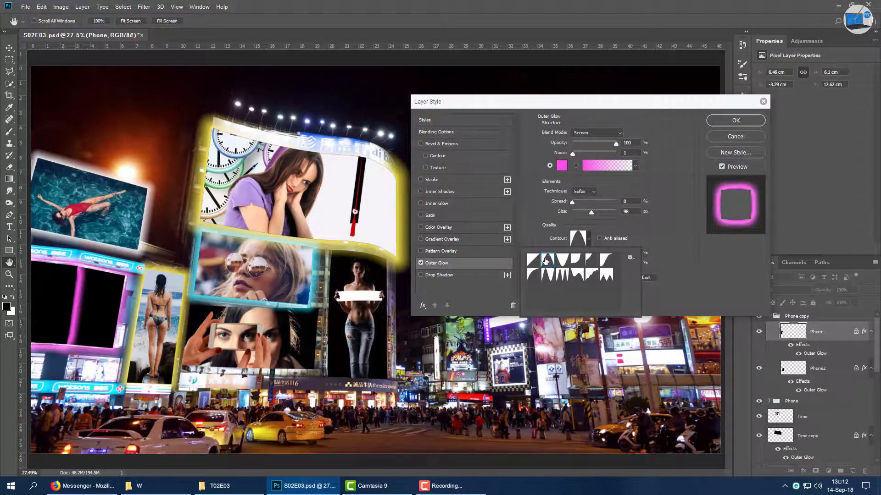
left_click(604, 261)
left_click(538, 275)
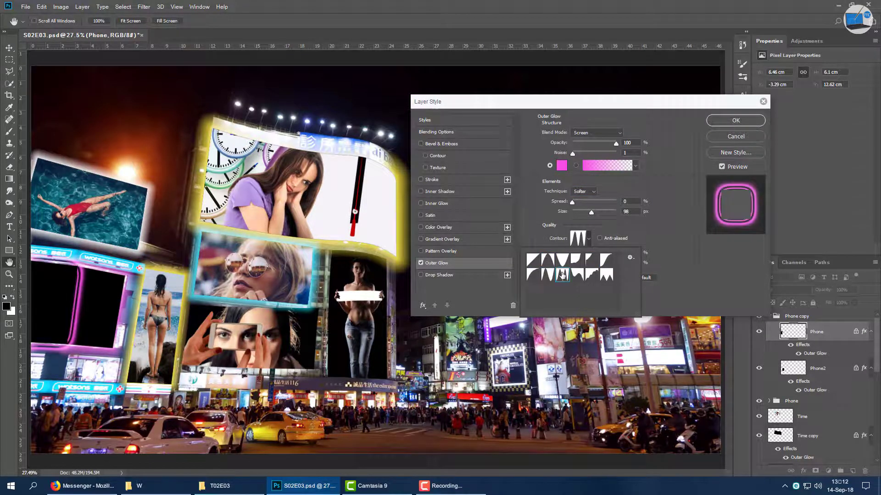
left_click(606, 275)
double_click(535, 263)
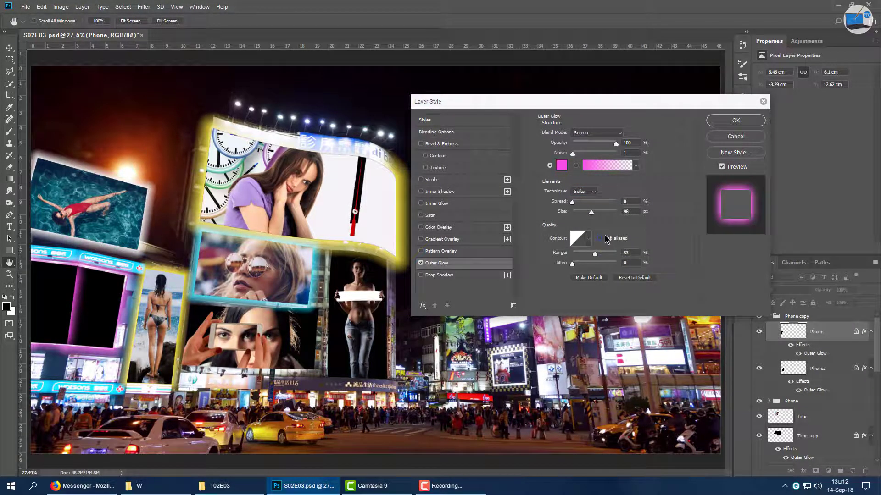
key("Return")
left_click_drag(797, 316, 798, 340)
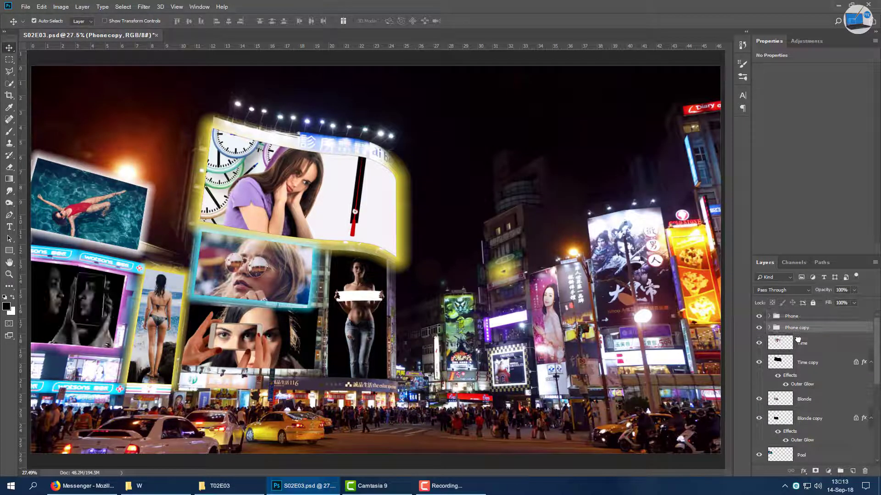
Rasterize Phone photo copy, give it a red Outer Glow, and move it below Phone photo
left_click(238, 343)
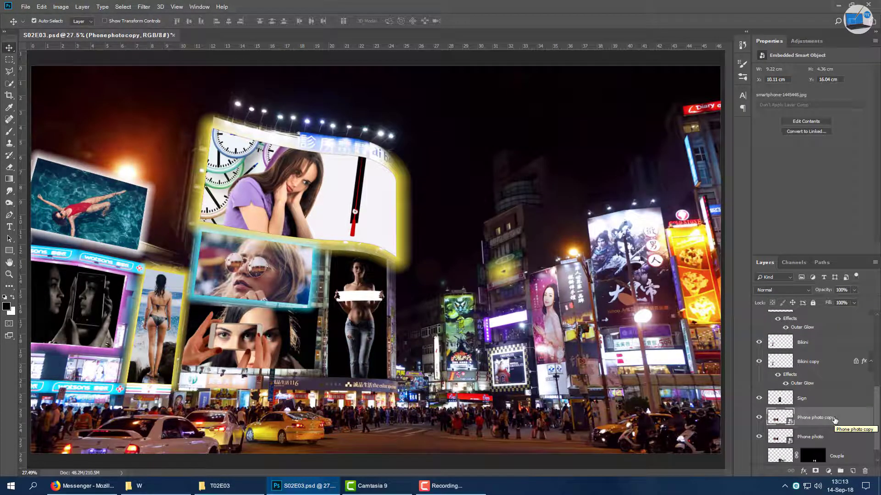
scroll(852, 412, "down", 1)
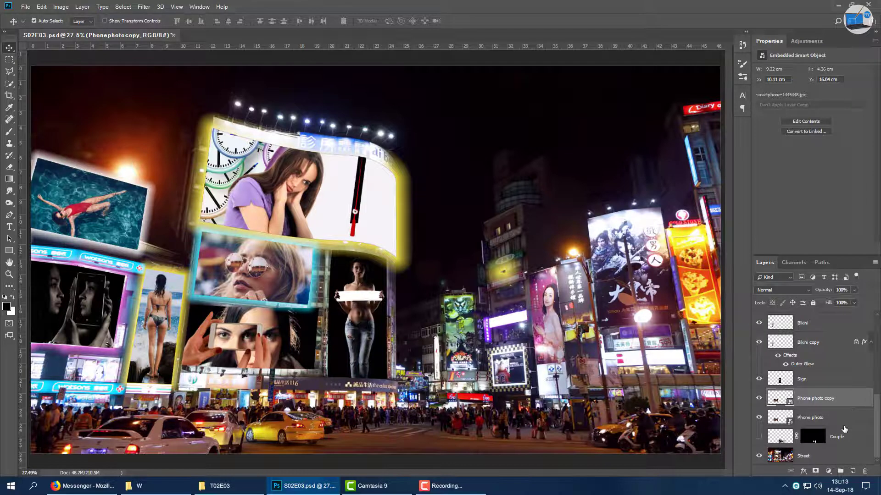
right_click(852, 401)
left_click(772, 302)
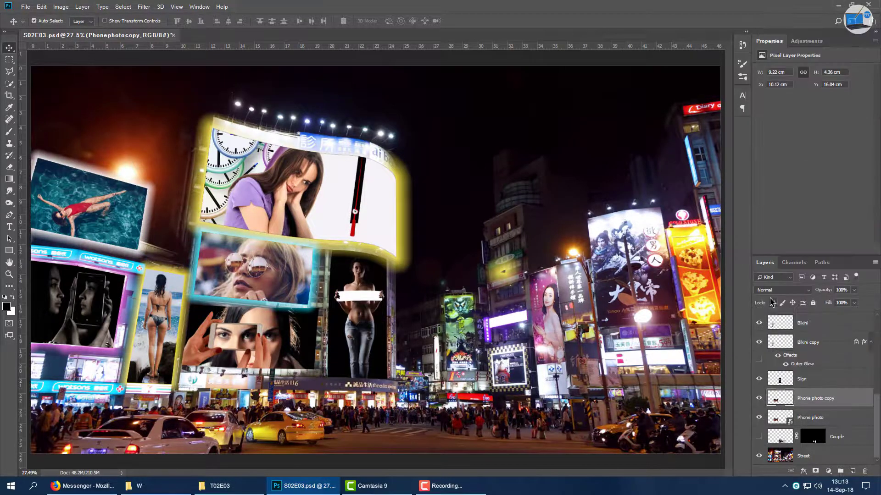
double_click(826, 398)
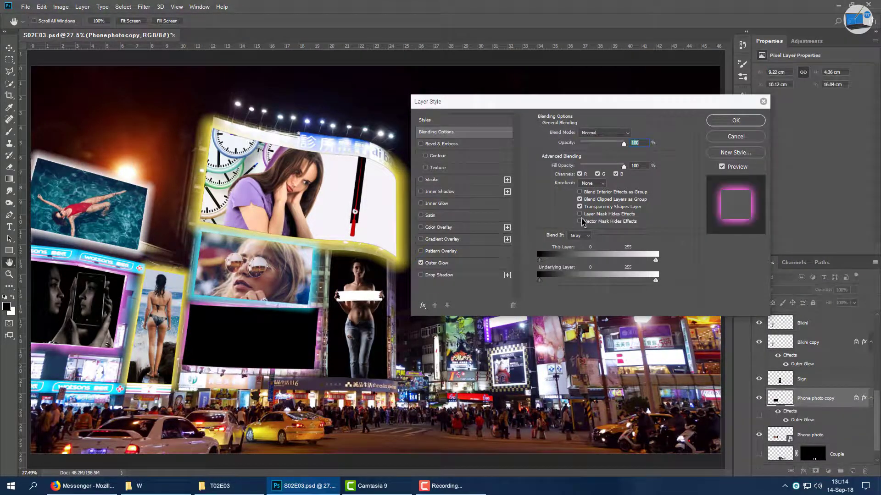
left_click(436, 263)
left_click(561, 165)
left_click(762, 188)
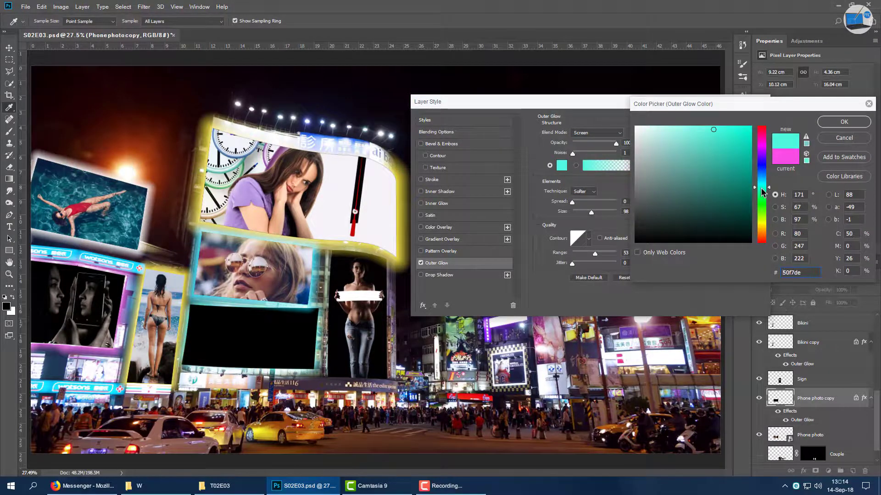
left_click_drag(762, 192, 764, 242)
left_click(844, 122)
left_click(589, 238)
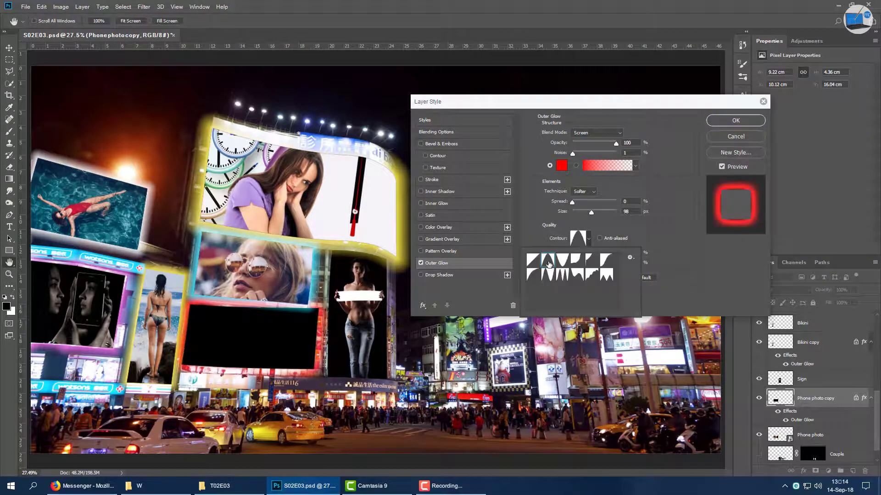
left_click(736, 120)
left_click_drag(821, 404, 825, 433)
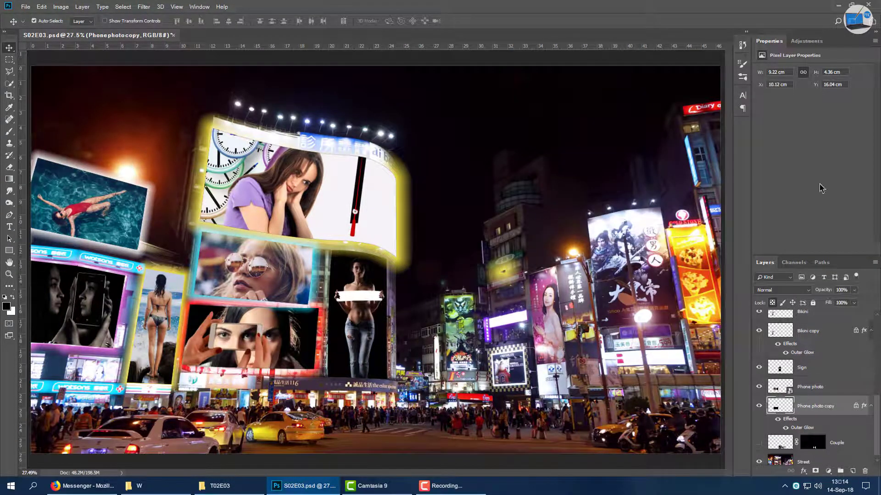
Duplicate the Sign layer and give Sign copy a grey Outer Glow
left_click_drag(822, 368, 856, 355)
double_click(845, 369)
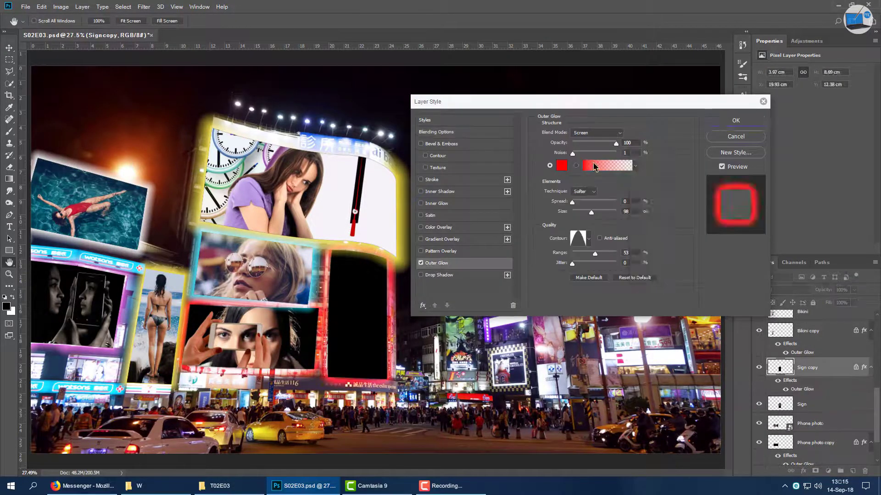
left_click(562, 165)
left_click(588, 239)
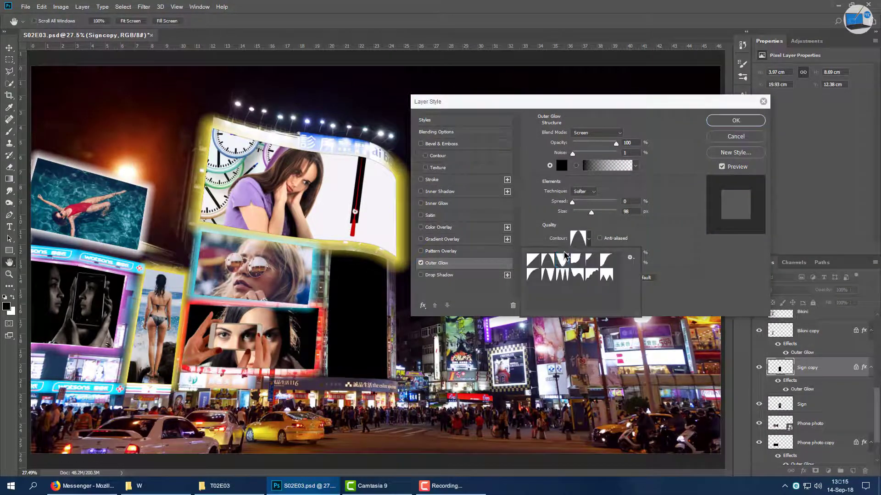
left_click(561, 165)
left_click(696, 216)
key("Return")
left_click(589, 239)
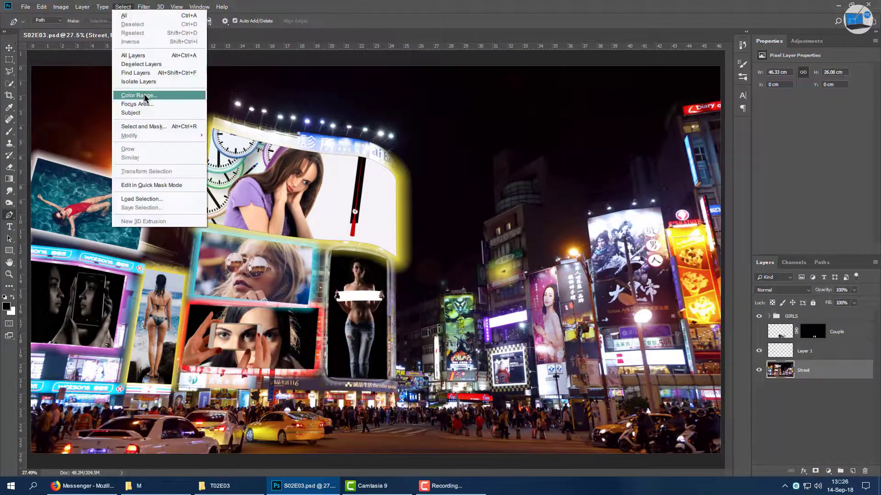
Delete the street photo's pixels, then undo to restore them
key("Escape")
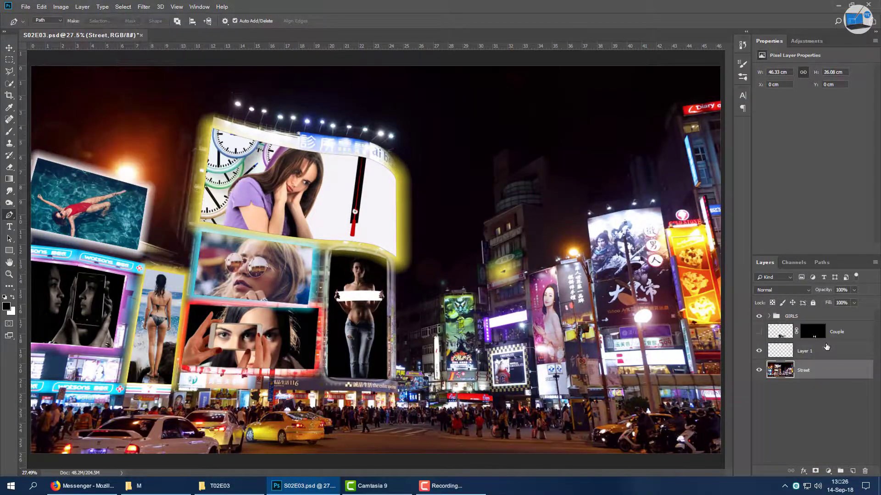
left_click(123, 7)
key("Delete")
key("ctrl+z")
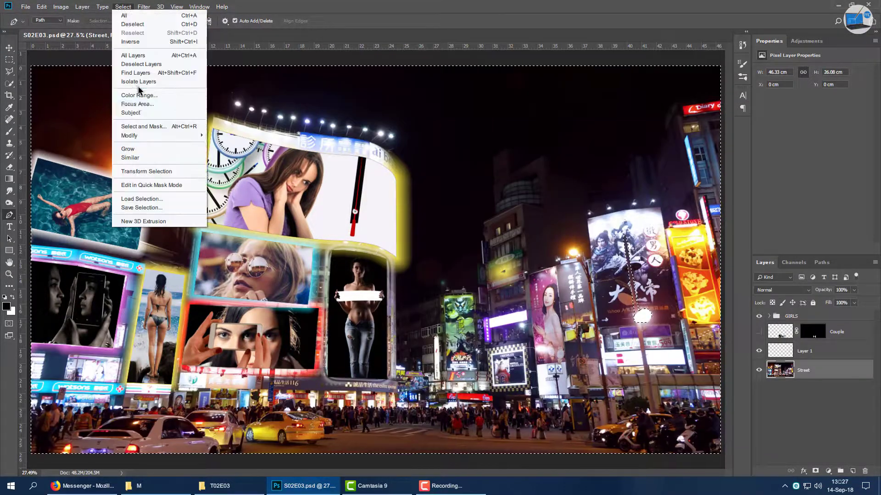
key("ctrl+z")
key("ctrl+z")
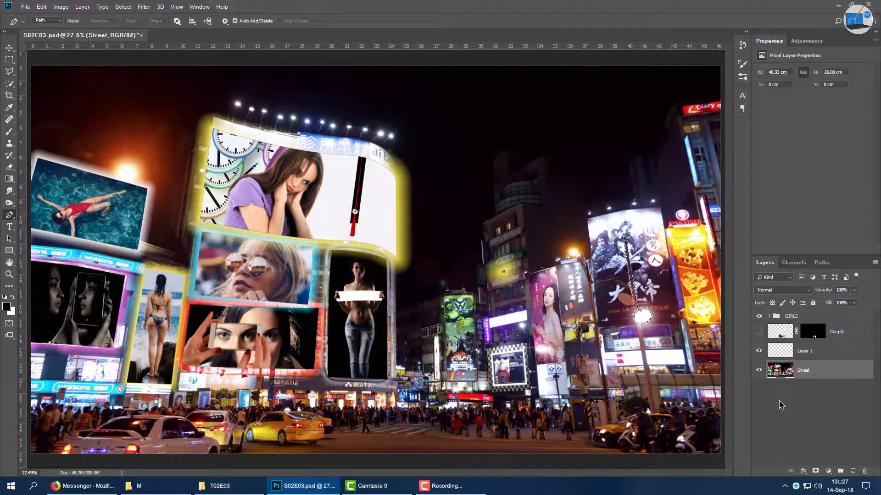
Hide the GIRLS group and Layer 1, with a larger Eraser brush ready
key("e")
key("bracketright")
key("bracketright")
key("bracketright")
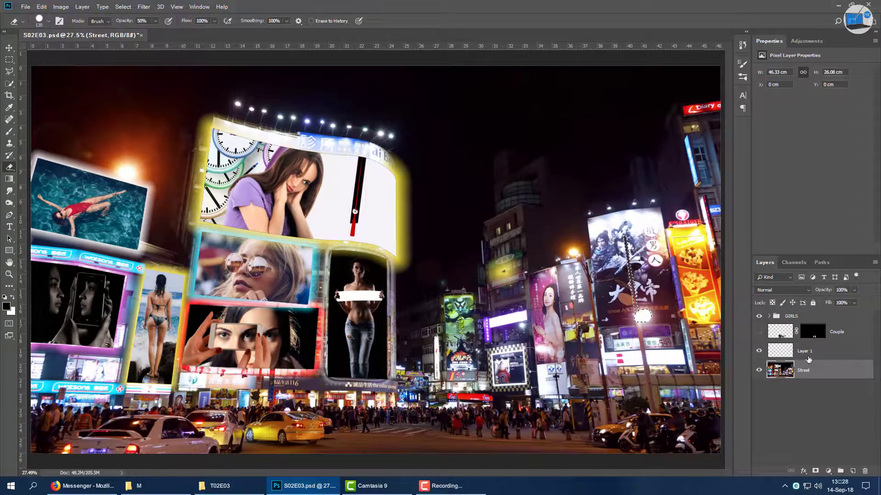
left_click(759, 370, "alt")
scroll(642, 317, "up", 5)
scroll(642, 316, "up", 5)
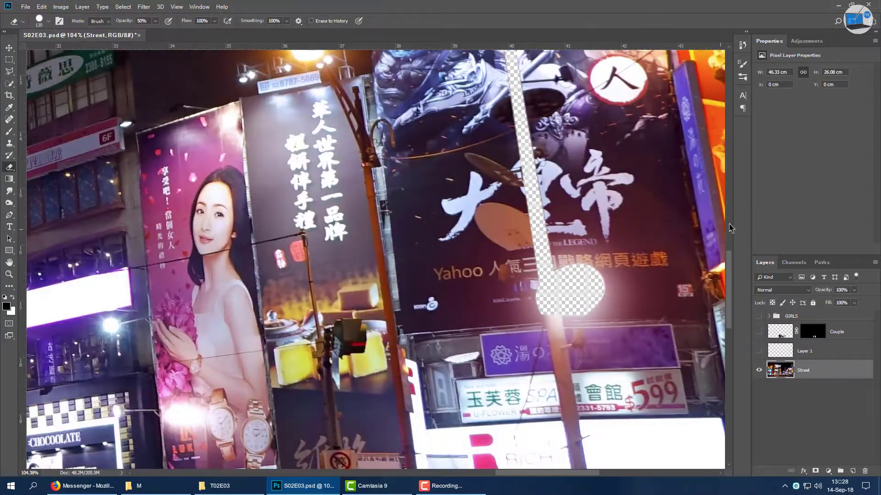
Add empty Layer 2 from a Pen selection, then reselect Street and view the whole scene
key("p")
key("ctrl+shift+n")
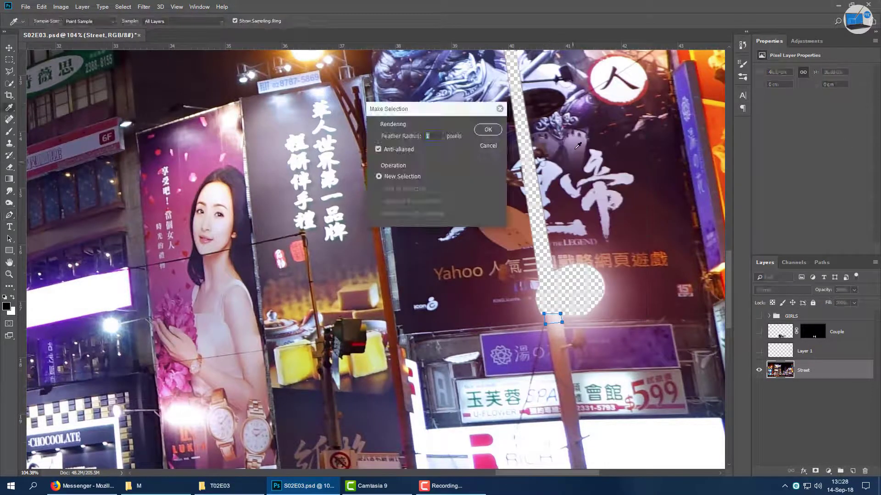
key("Return")
left_click(819, 389)
key("e")
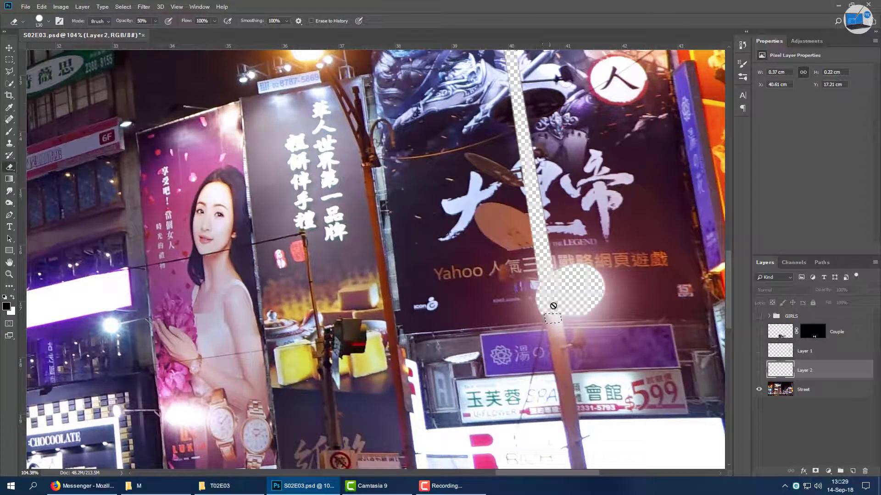
key("ctrl+0")
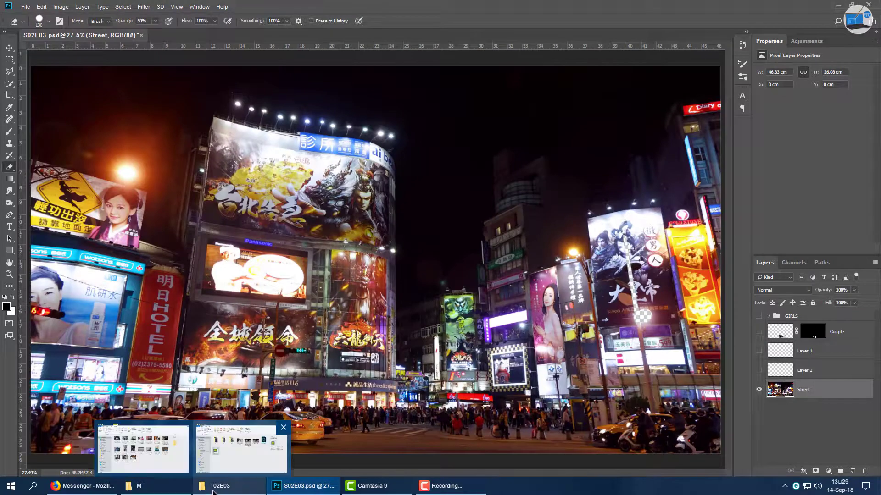
Place the basketball photo from the M folder tilted over the right billboard, partly transparent
left_click(137, 486)
mouse_move(463, 239)
left_mouse_down()
mouse_move(709, 320)
mouse_move(297, 140)
mouse_move(638, 288)
left_mouse_up()
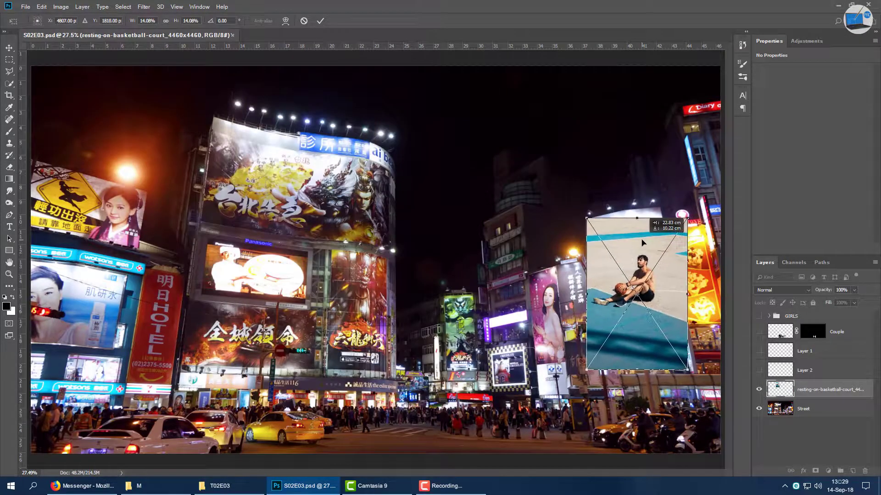
left_click_drag(691, 202, 682, 192)
key("Return")
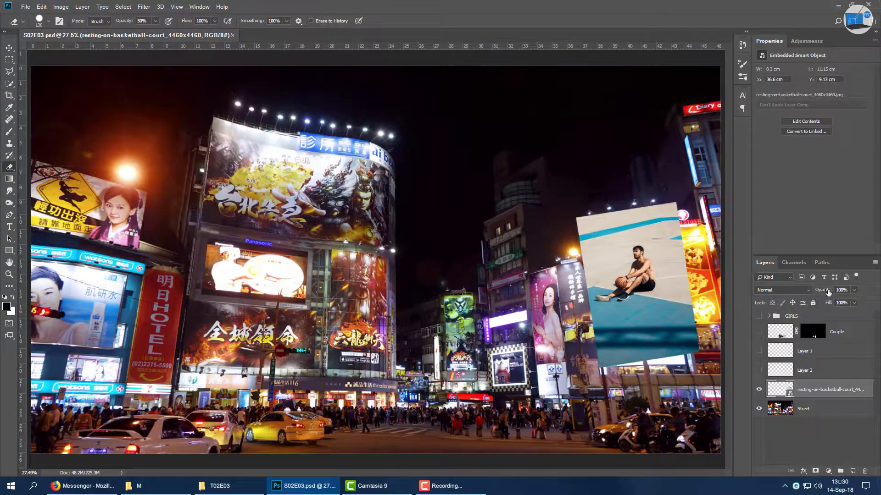
left_click_drag(828, 293, 814, 293)
scroll(676, 282, "up", 3)
Trace the right billboard's edge with the Polygonal Lasso and delete the photo outside it
left_click(9, 72)
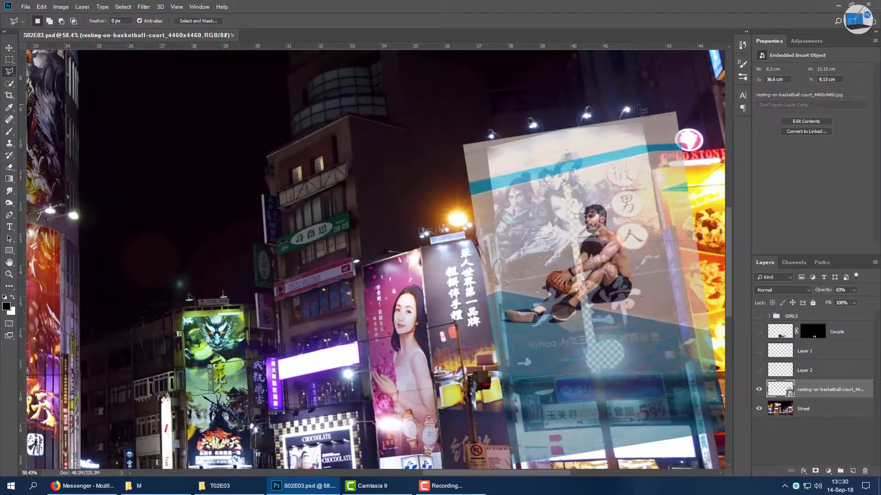
left_click(641, 113)
left_click(649, 406)
left_click(697, 406)
left_click(702, 293)
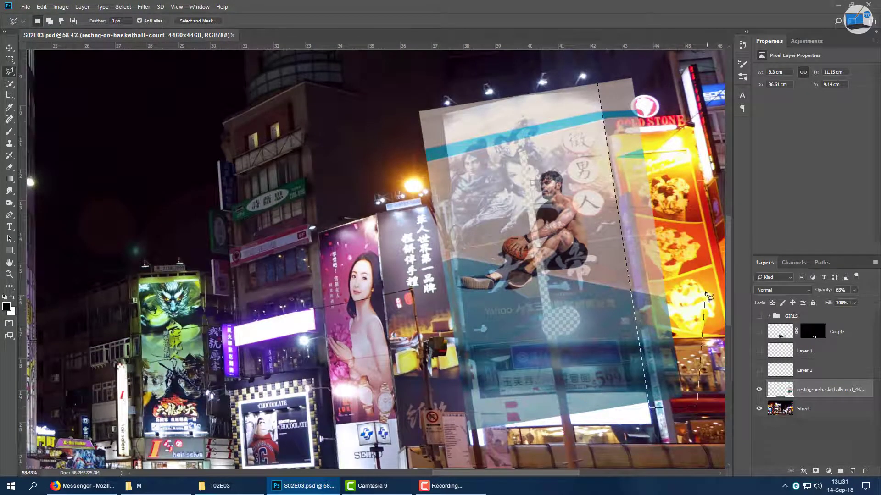
left_click(642, 63)
double_click(605, 68)
key("Delete")
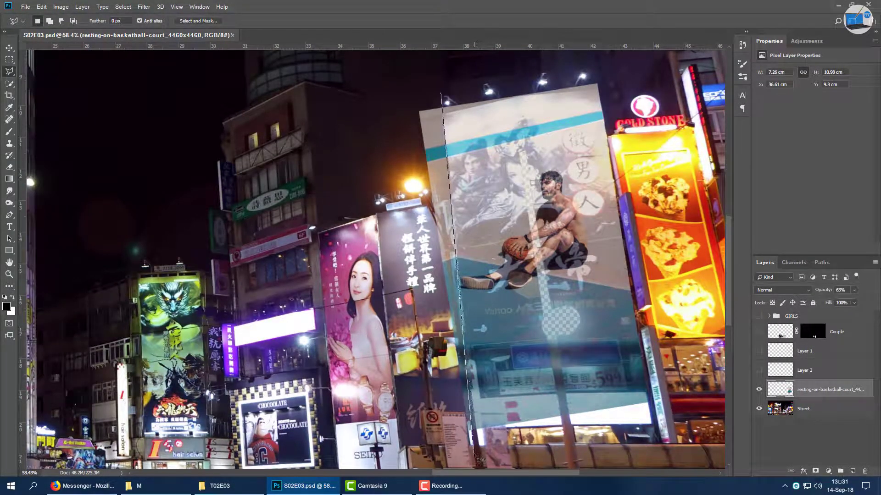
Delete the photo's left strip, deselect, adjust opacity to check alignment, and erase leftovers
double_click(402, 112)
key("Delete")
key("ctrl+d")
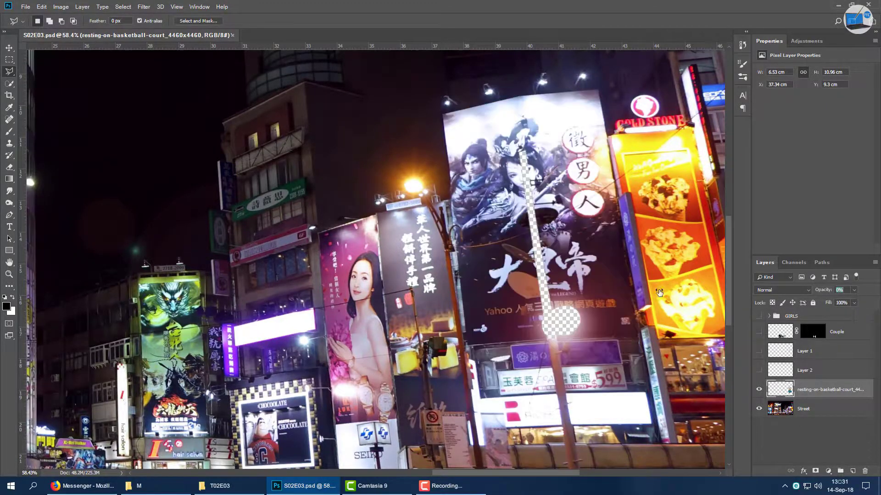
mouse_move(823, 290)
left_mouse_down()
mouse_move(679, 292)
mouse_move(713, 291)
left_mouse_up()
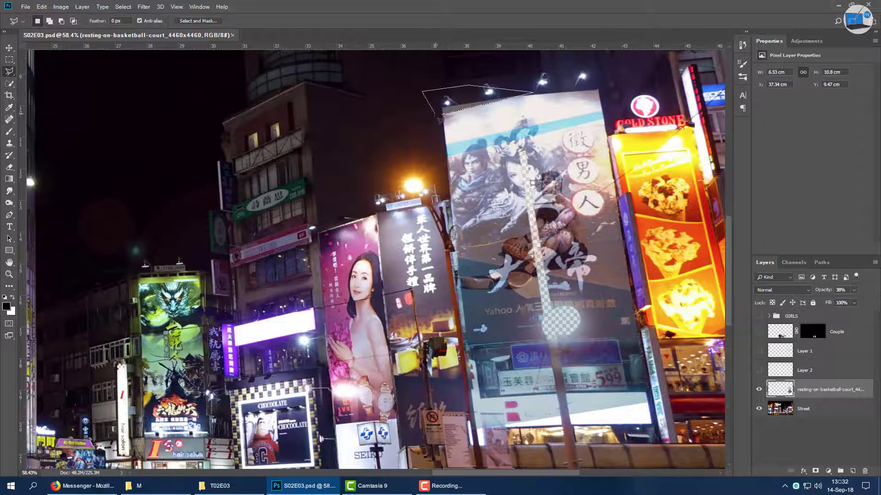
key("e")
scroll(607, 78, "up", 2)
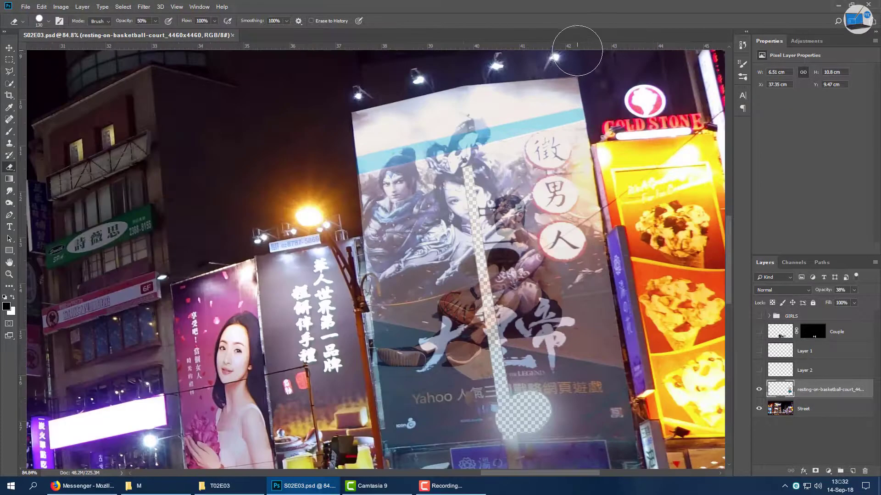
scroll(578, 45, "up", 2)
scroll(578, 46, "down", 3)
left_click_drag(823, 290, 796, 296)
Fit the green-shirt photo over the woman's watch billboard and lower its opacity
key("l")
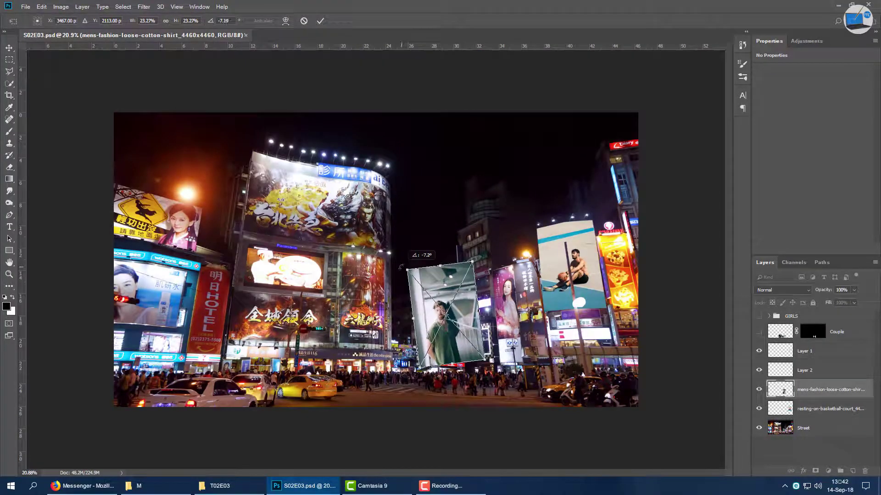
left_click_drag(466, 366, 502, 296)
key("Return")
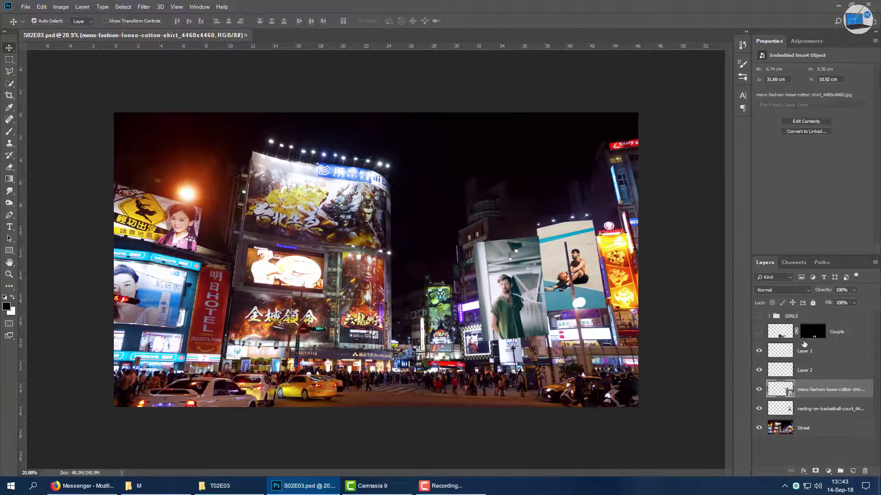
left_click_drag(824, 290, 797, 297)
scroll(748, 299, "up", 4)
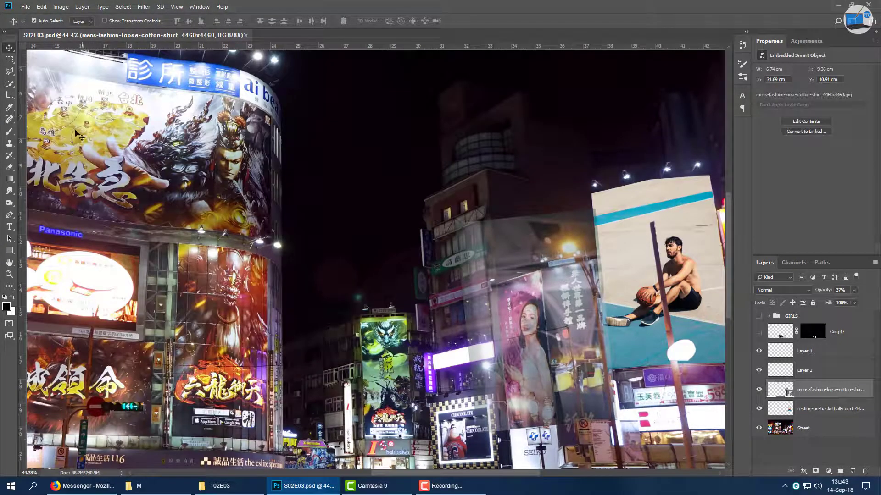
Trace the billboard outline into a selection and rasterize the shirt photo layer
key("p")
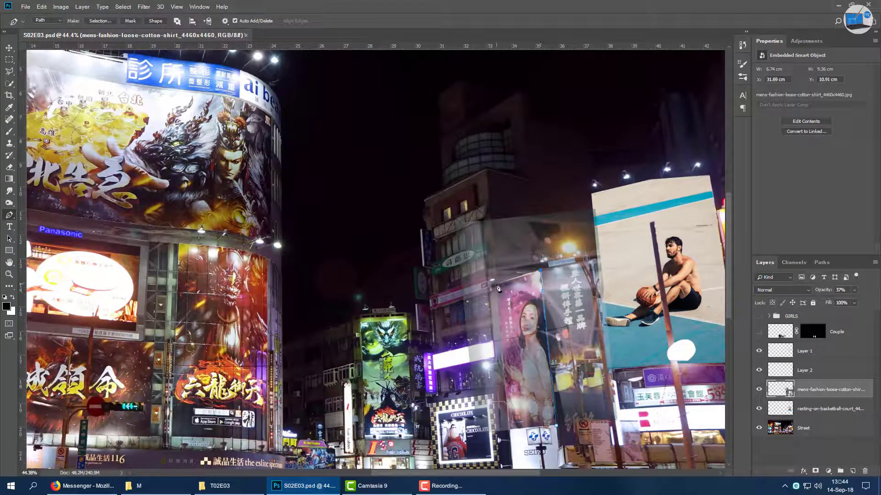
right_click(524, 307)
left_click(551, 142)
key("Return")
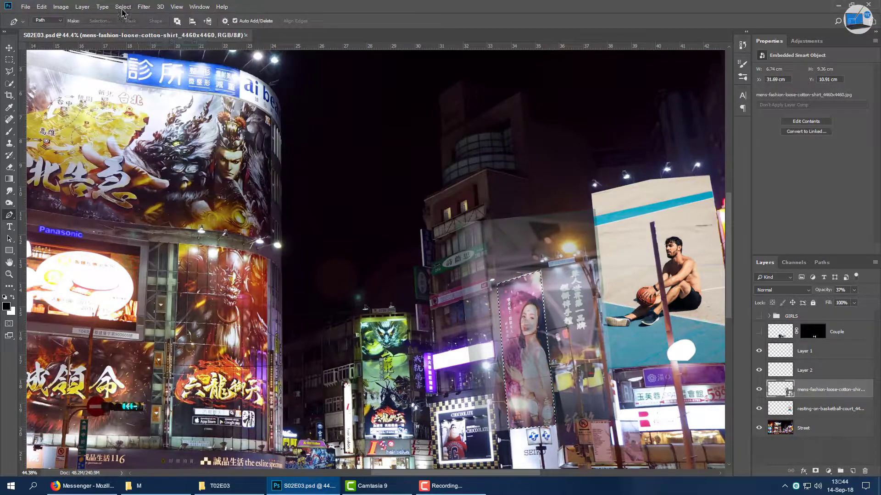
right_click(825, 390)
left_click(824, 162)
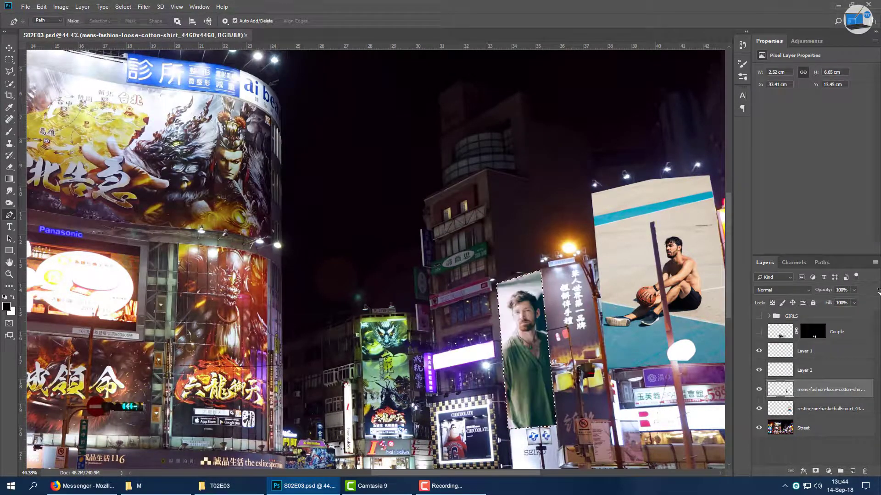
Widen the green-shirt poster slightly and delete the selected billboard area from the Street layer
key("ctrl+t")
scroll(498, 305, "down", 2)
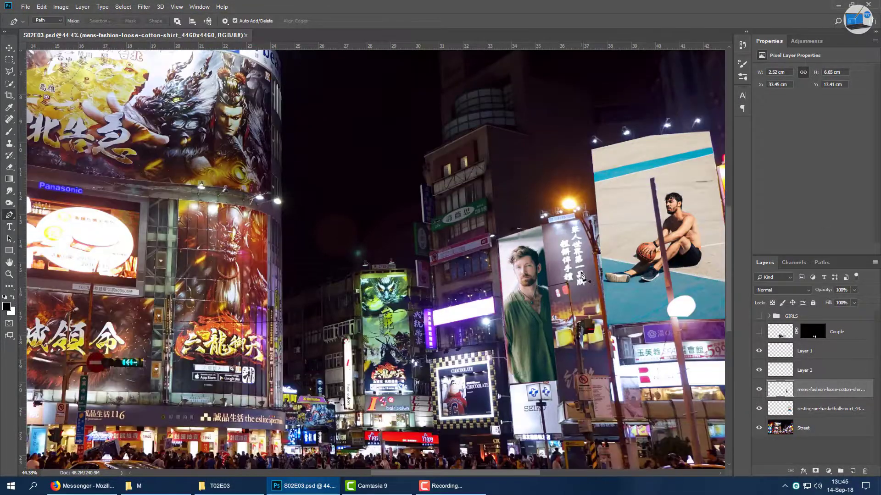
left_click_drag(498, 305, 496, 305)
scroll(496, 305, "up", 2)
key("Return")
key("ctrl+0")
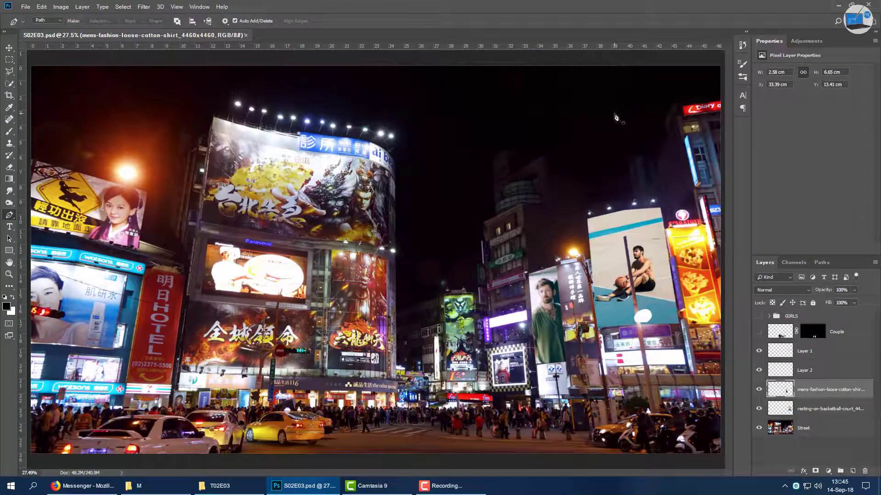
left_click(832, 431)
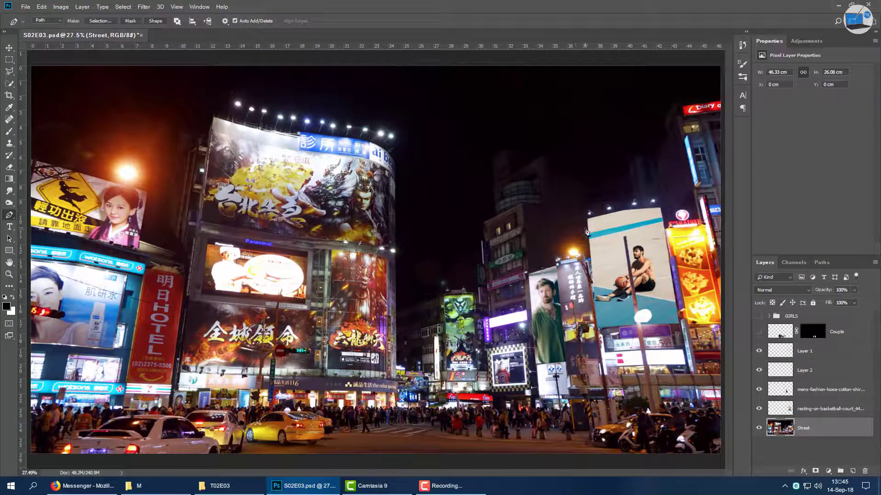
key("ctrl+Return")
key("Delete")
Place the sunset-watching man photo, shrink it over the small billboard and flip it horizontally
left_click(156, 485)
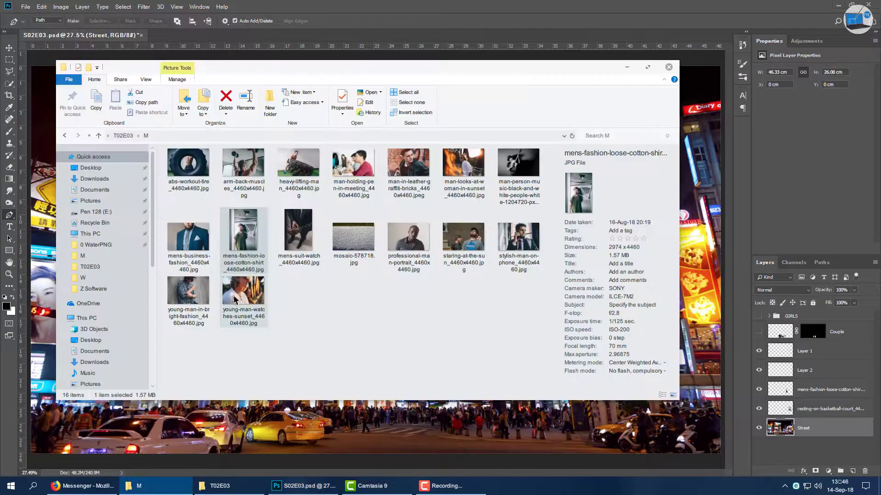
left_click_drag(252, 162, 367, 229)
left_click_drag(669, 453, 161, 116)
mouse_move(121, 91)
left_mouse_down()
mouse_move(457, 298)
mouse_move(561, 250)
mouse_move(531, 227)
left_mouse_up()
right_click(458, 299)
left_click(477, 408)
key("Return")
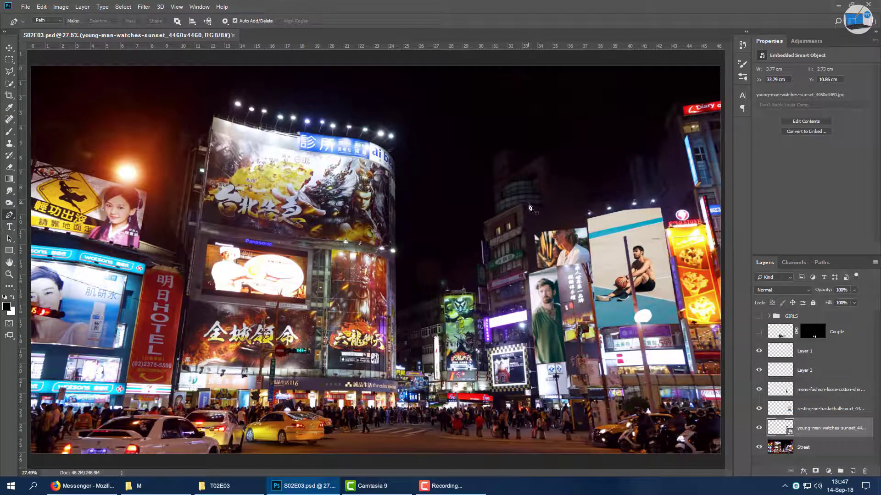
Trace the small billboard into a selection and rasterize the sunset photo layer
key("p")
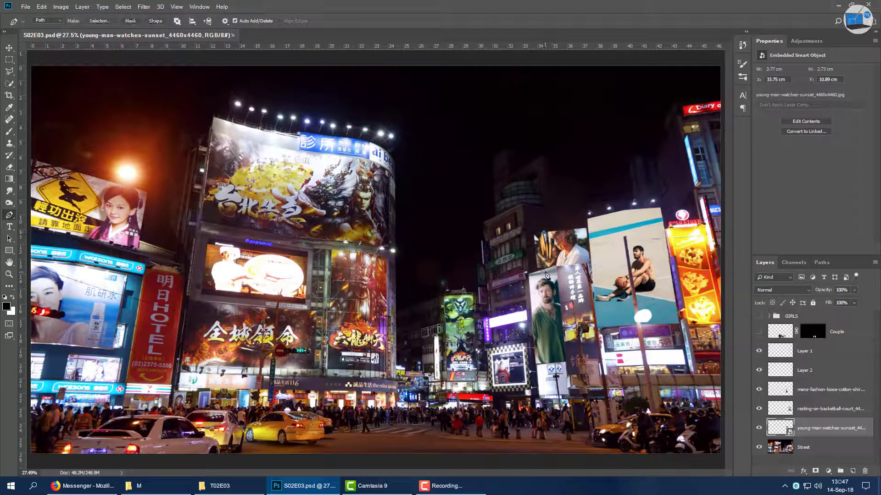
right_click(527, 217)
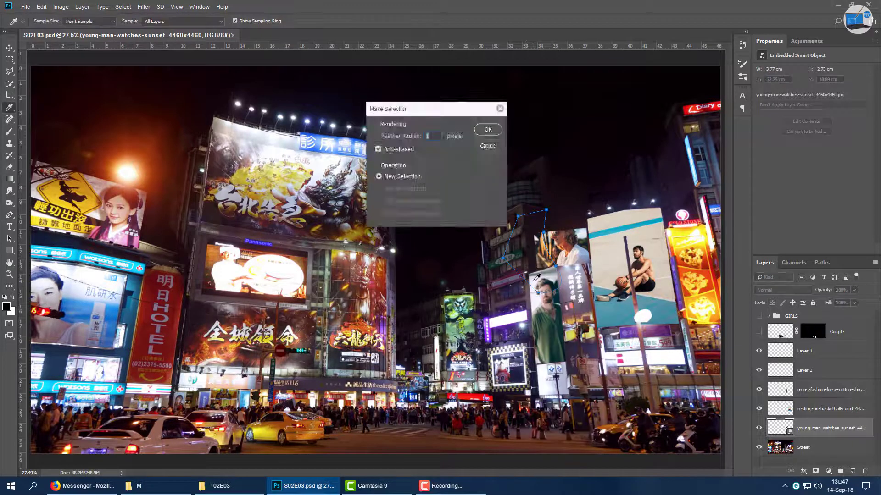
key("Return")
right_click(826, 428)
left_click(803, 183)
Rotate the cut-out sunset photo slightly to match the billboard's angle
key("ctrl+t")
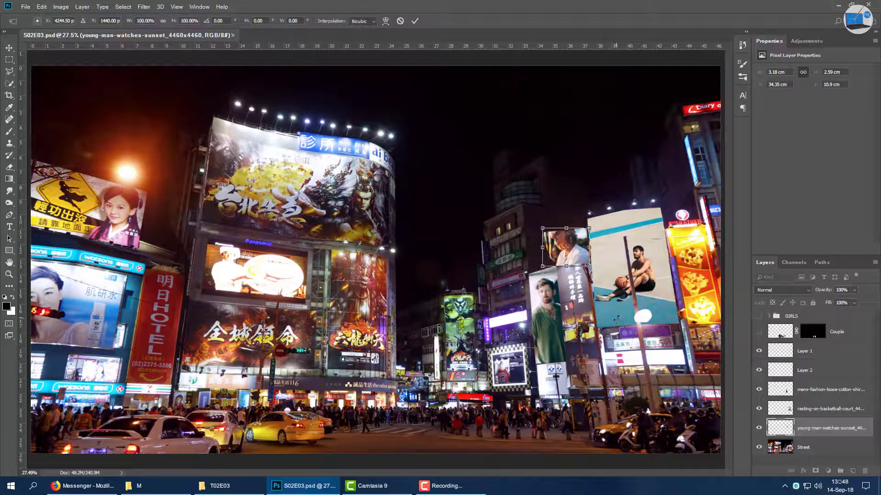
left_click_drag(616, 318, 612, 326)
key("Return")
key("e")
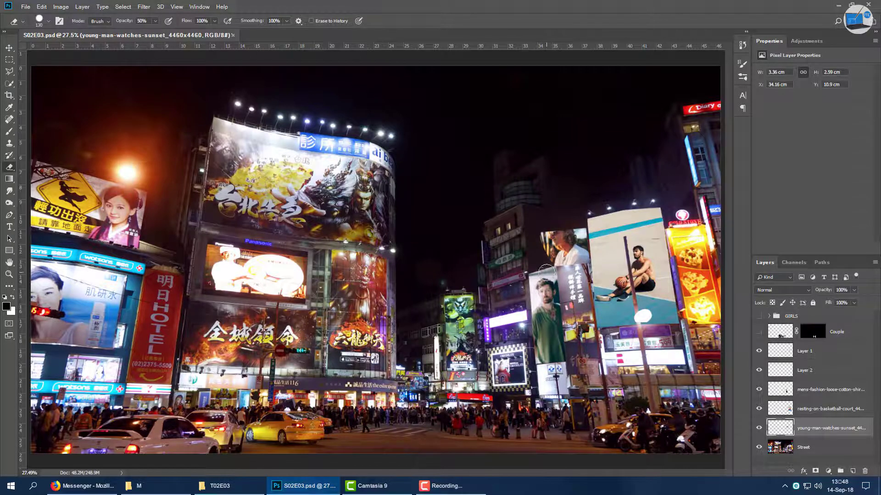
left_click(138, 486)
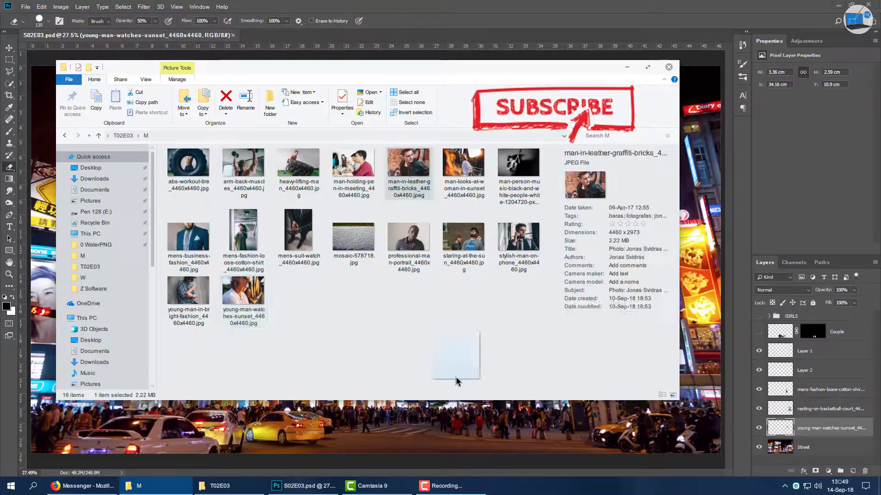
Place the man-in-leather photo over the Chocolate billboard and warp its lower-right corner to fit
mouse_move(456, 381)
left_mouse_down()
mouse_move(513, 376)
mouse_move(808, 304)
left_mouse_up()
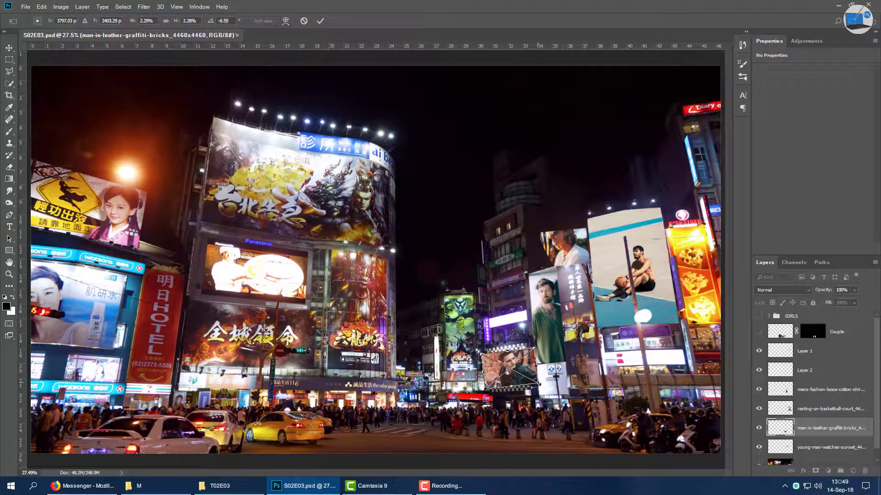
left_click_drag(509, 369, 510, 371)
scroll(510, 370, "up", 5, "alt")
right_click(507, 342)
left_click(528, 402)
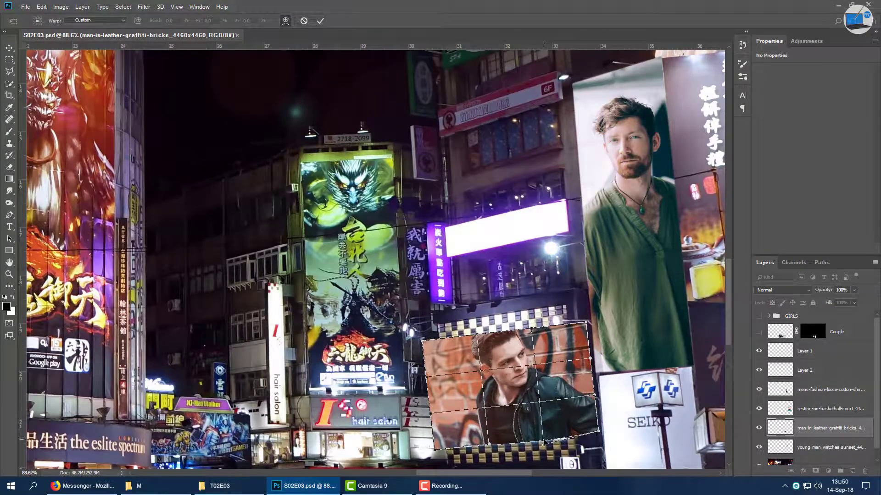
left_click_drag(592, 429, 599, 440)
key("Return")
Set the leather-jacket photo to 0% opacity and trace the Chocolate billboard with the Pen tool
key("e")
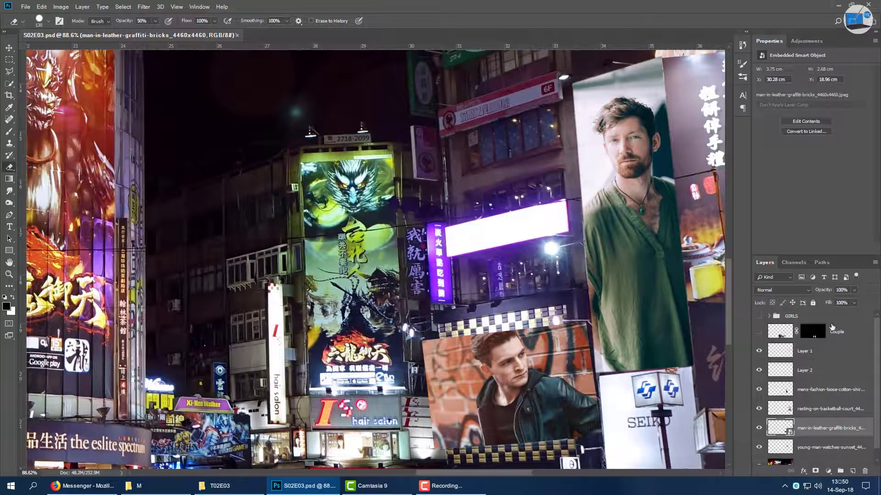
key("0")
key("0")
key("p")
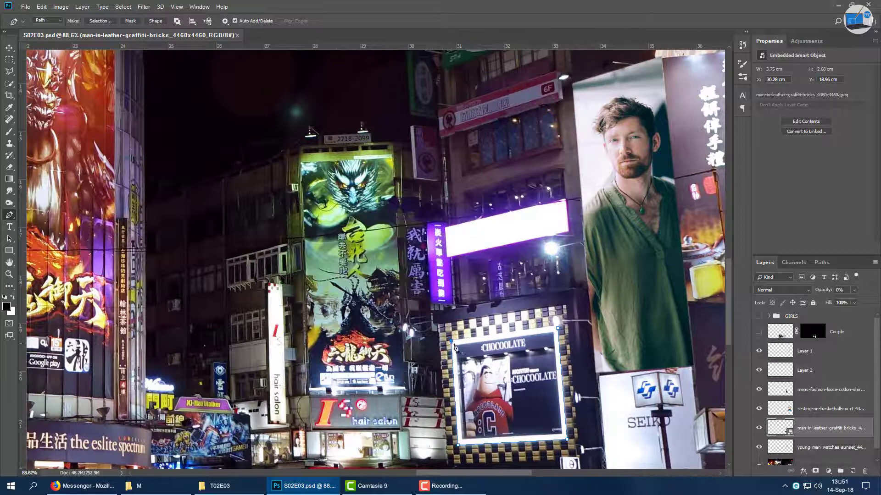
left_click(100, 21)
key("Return")
Turn the traced path into a selection and restore the photo to 100% opacity
left_click(123, 6)
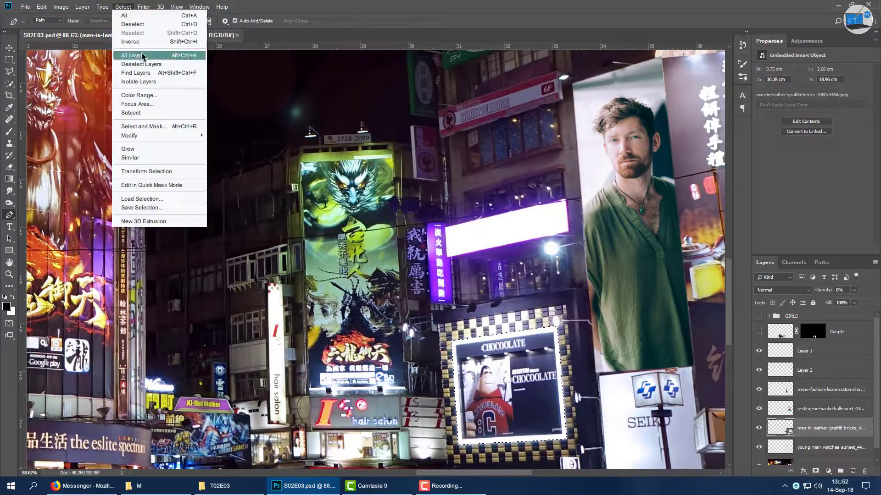
left_click(138, 53)
key("0")
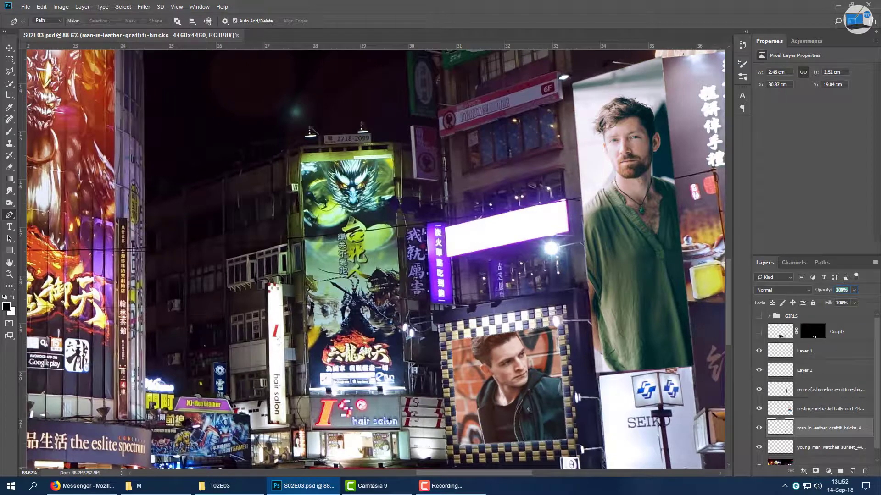
key("ctrl+0")
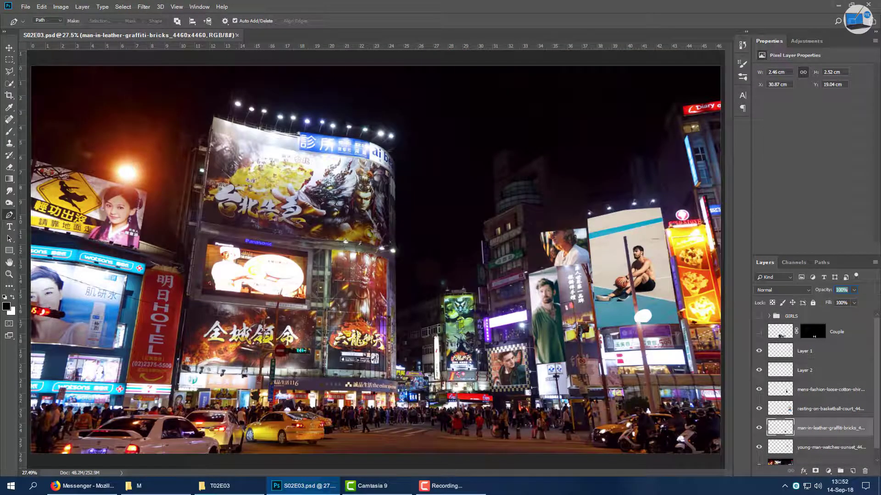
left_click(151, 485)
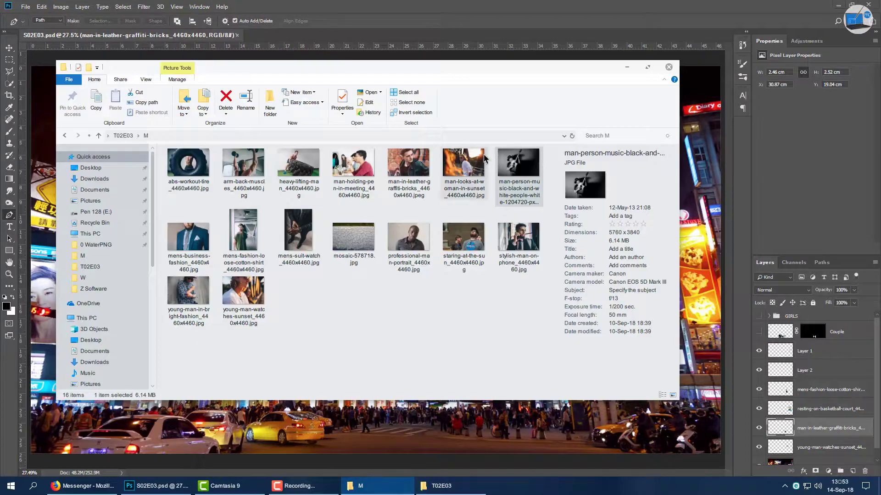
Place the guitarist photo on the tall building panel, tilt it slightly and lower its opacity
left_click_drag(485, 159, 348, 256)
left_click_drag(668, 454, 240, 171)
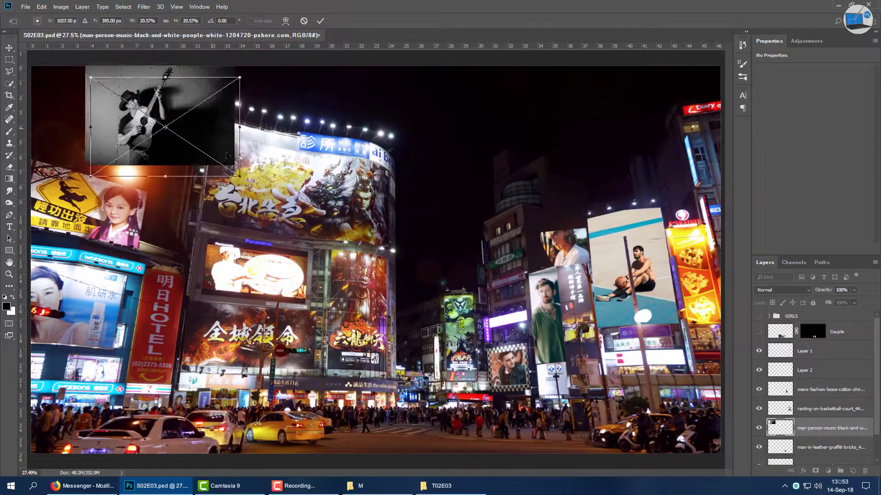
left_click_drag(161, 122, 525, 344)
left_click_drag(596, 288, 605, 290)
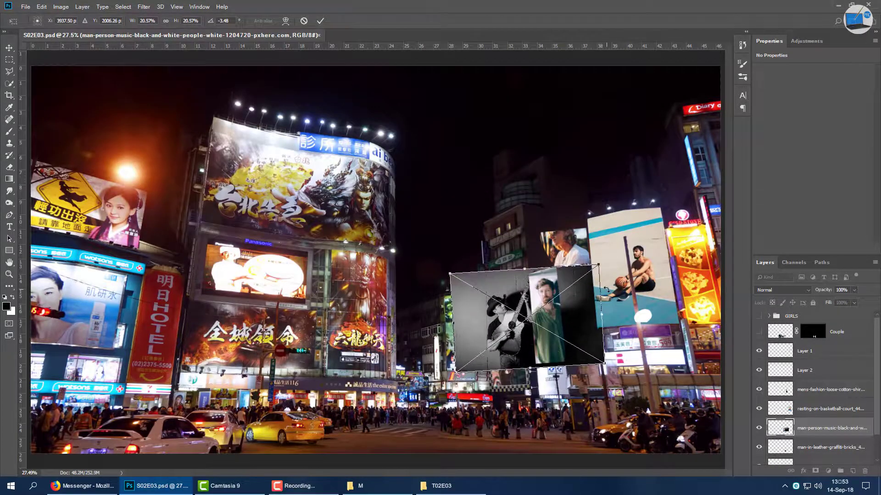
left_click_drag(527, 340, 491, 317)
key("Return")
left_click_drag(823, 291, 786, 307)
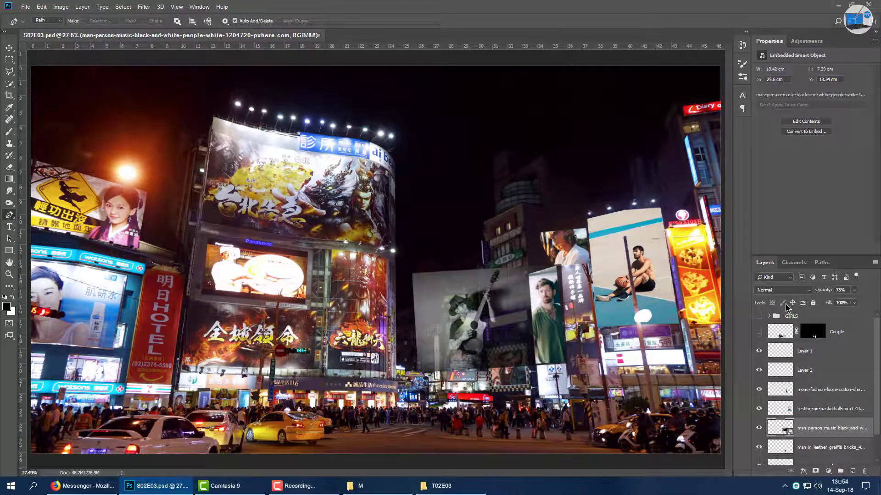
Lower the guitarist photo's top edge to the panel and rasterize the layer
key("ctrl+t")
left_click_drag(531, 372, 538, 365)
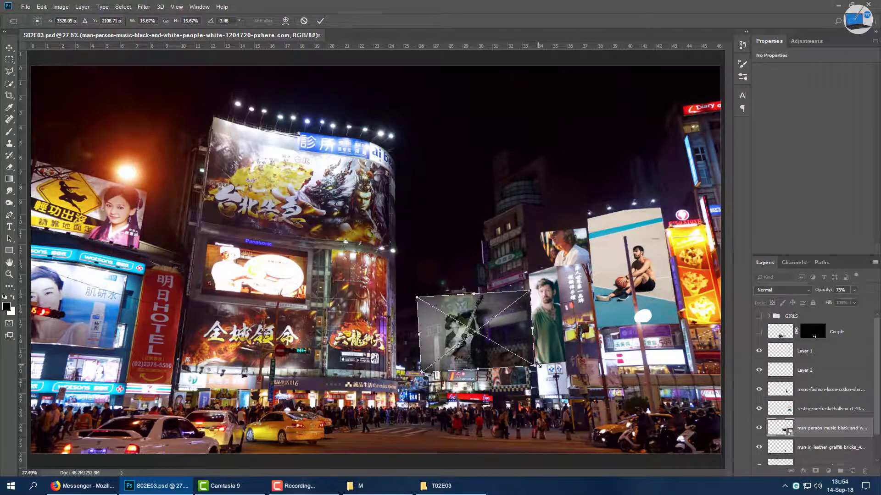
key("Return")
scroll(435, 352, "up", 5)
right_click(821, 428)
left_click(789, 196)
Stretch the guitarist photo so its top and bottom line up with the panel
key("ctrl+t")
left_click_drag(542, 159, 542, 161)
left_click_drag(541, 412, 541, 418)
key("Return")
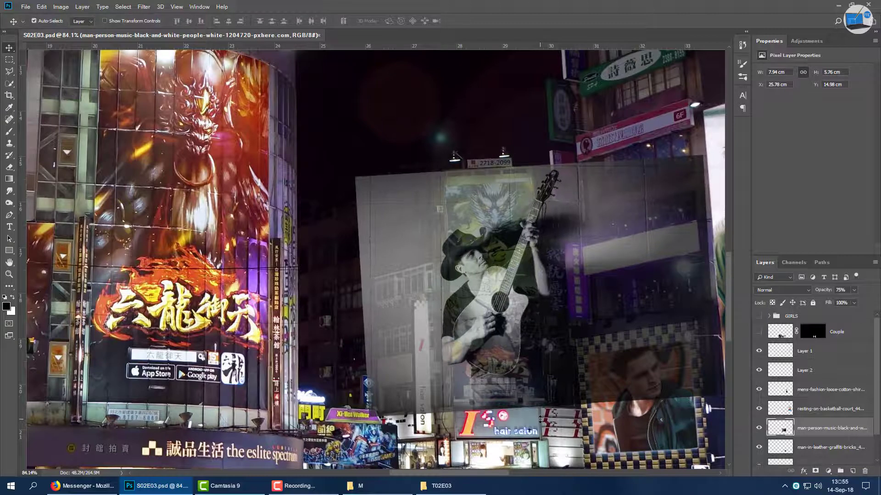
Lasso-delete the excess photo on the panel's left and right sides
left_click(8, 72)
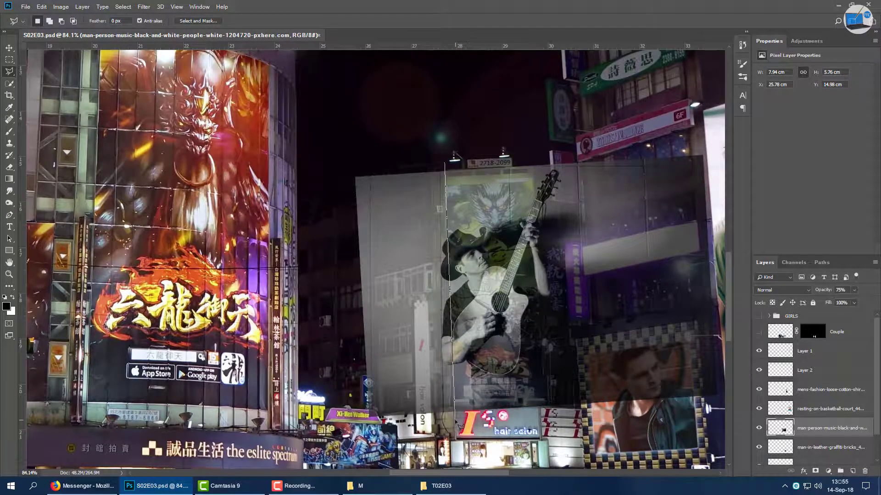
left_click_drag(333, 192, 337, 162)
key("Delete")
left_click_drag(457, 473, 502, 480)
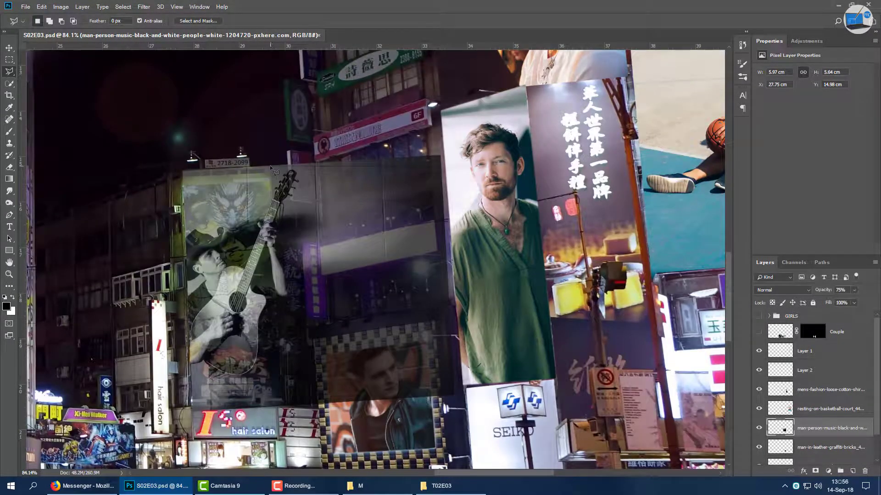
key("Delete")
key("ctrl+d")
type("0")
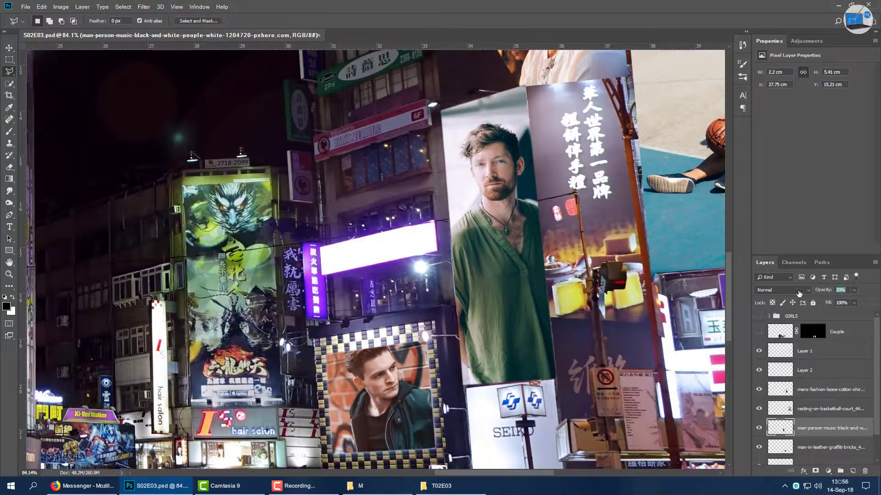
type("65")
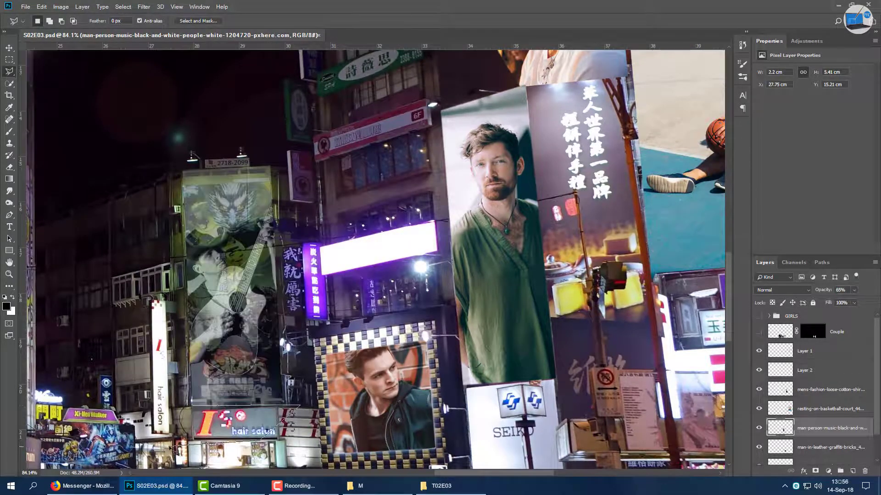
key("ctrl+d")
Return the guitarist photo to near-full opacity and widen it slightly to fill the panel
key("0")
key("0")
left_click_drag(821, 297, 878, 294)
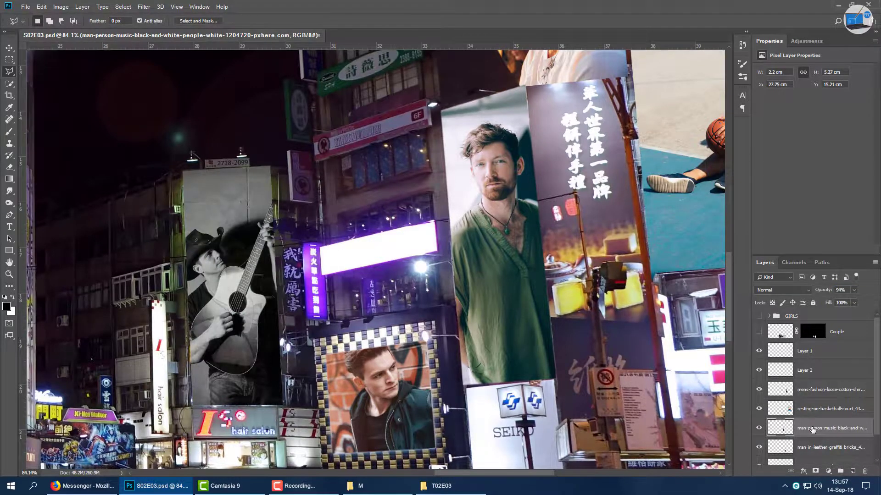
scroll(459, 257, "up", 5)
key("v")
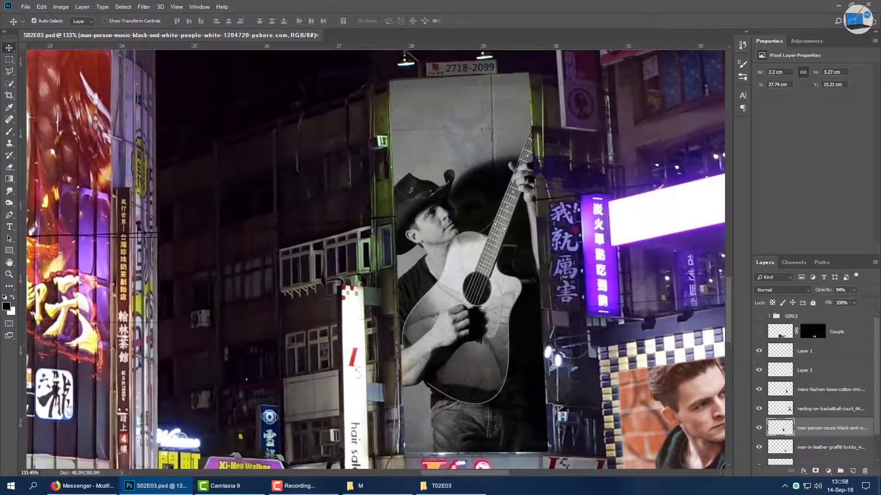
key("ctrl+t")
left_click_drag(548, 263, 555, 262)
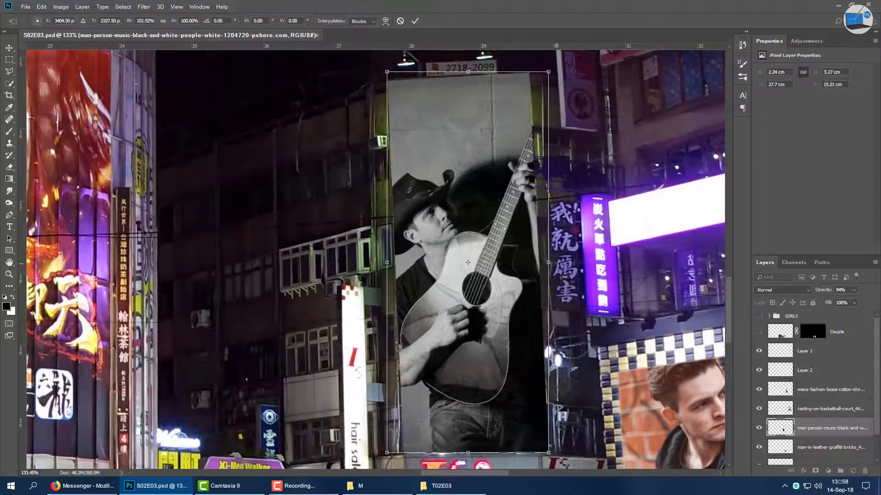
key("Return")
key("ctrl+0")
key("l")
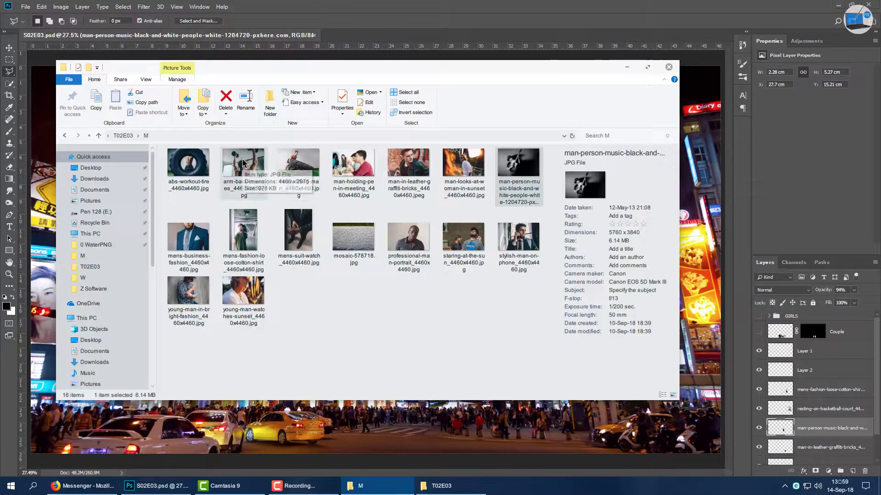
Place the heavy-lifting-man photo, shrink it and move it right above the buildings
left_click(295, 160)
double_click(295, 161)
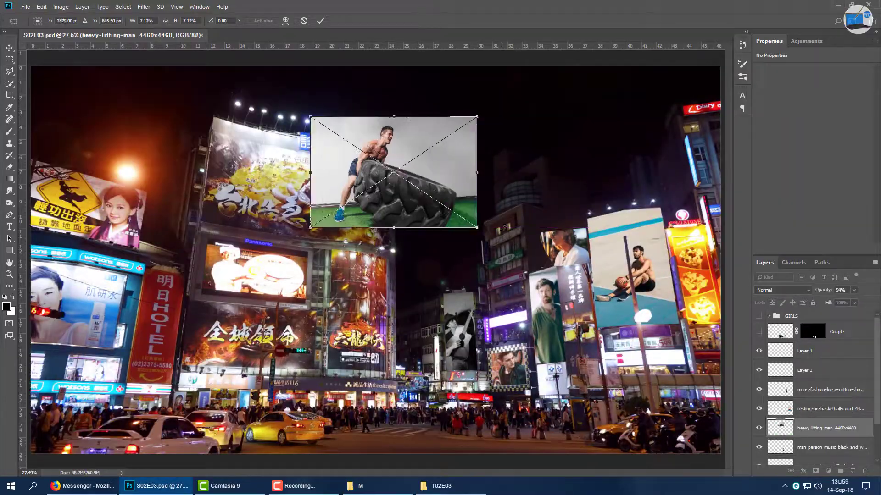
left_click_drag(477, 227, 403, 175)
left_click_drag(367, 146, 515, 178)
scroll(521, 181, "up", 5)
scroll(577, 168, "up", 2)
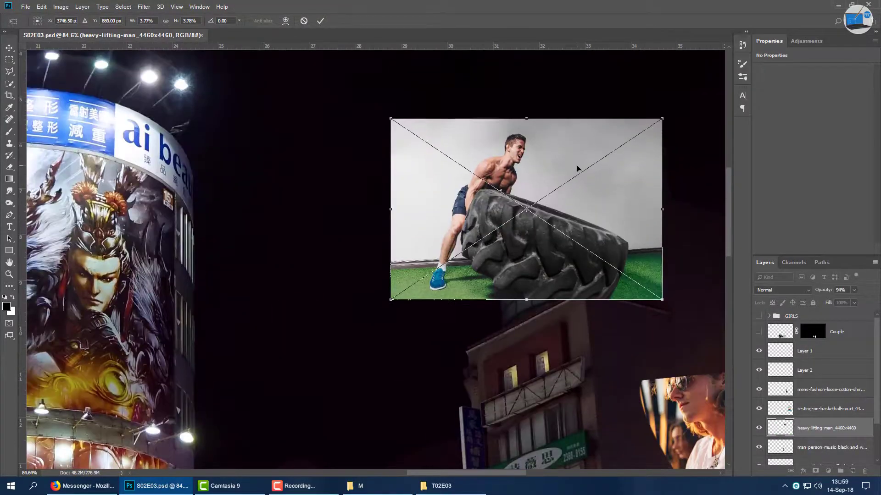
left_click_drag(577, 169, 577, 161)
Tilt the tire-lifter photo about 26 degrees, shrink it and set it on the building top
left_click_drag(382, 105, 342, 181)
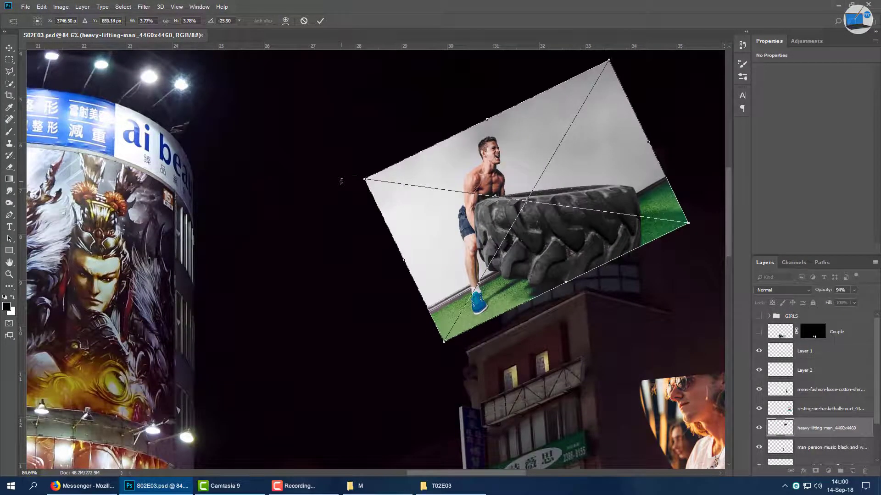
key("shift+Down")
key("shift+Down")
key("shift+Down")
left_click_drag(609, 79, 535, 165)
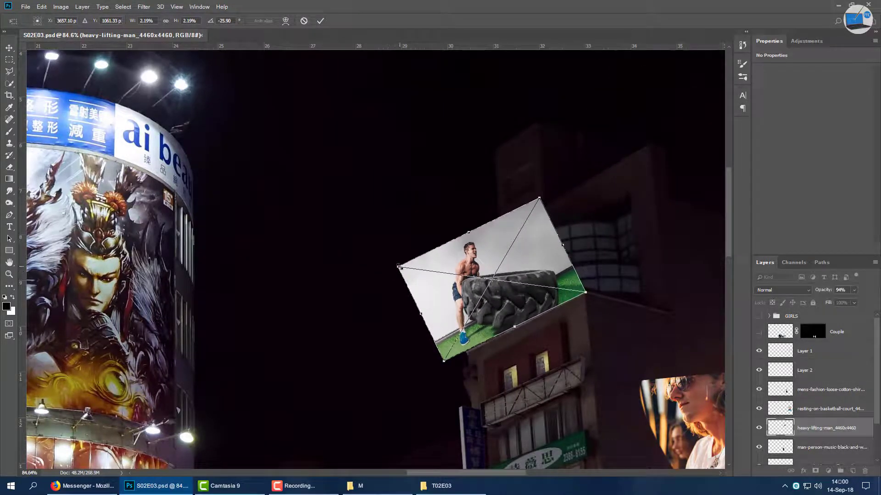
left_click_drag(397, 262, 427, 268)
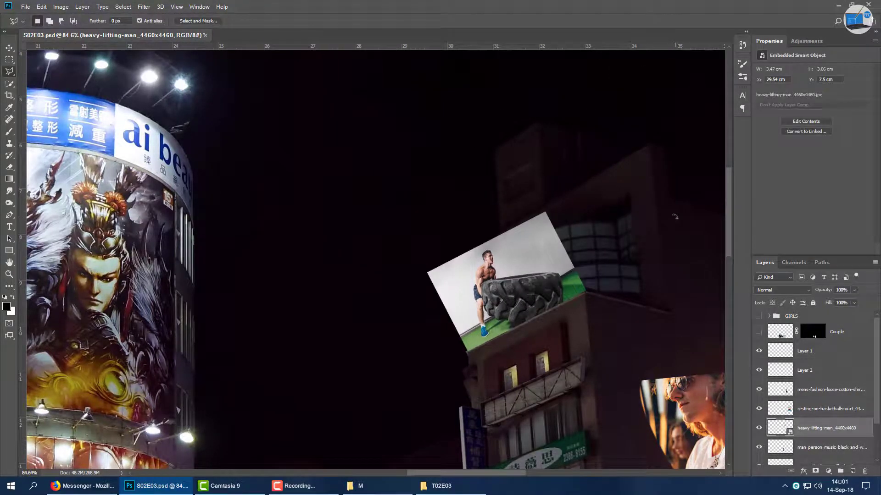
left_click_drag(557, 205, 552, 202)
key("Return")
key("ctrl+0")
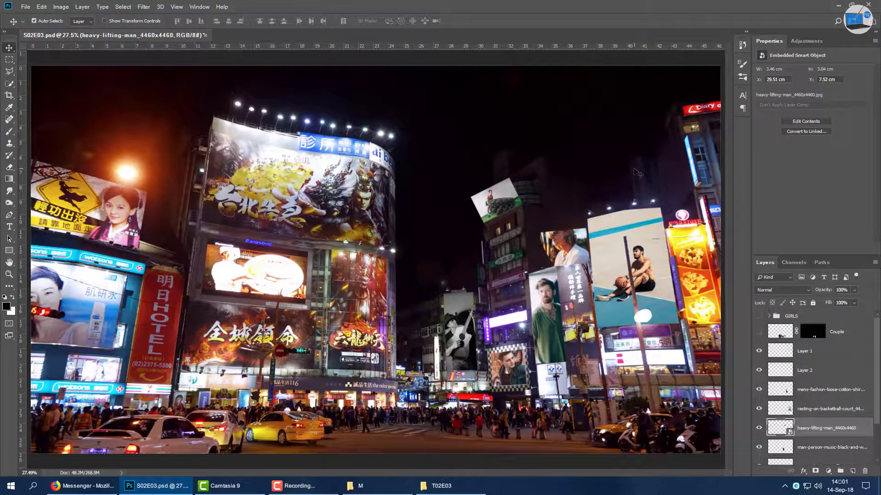
Place the flash-1295307 lightning bolt, shrink it and set it on the tilted billboard's top edge
left_click(441, 485)
left_click_drag(295, 350, 393, 246)
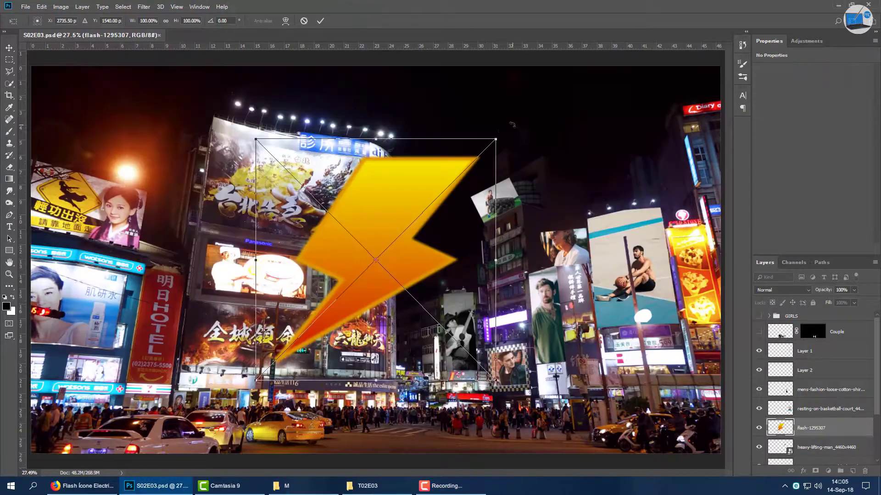
left_click_drag(489, 372, 267, 304)
left_click_drag(278, 358, 506, 184)
key("Return")
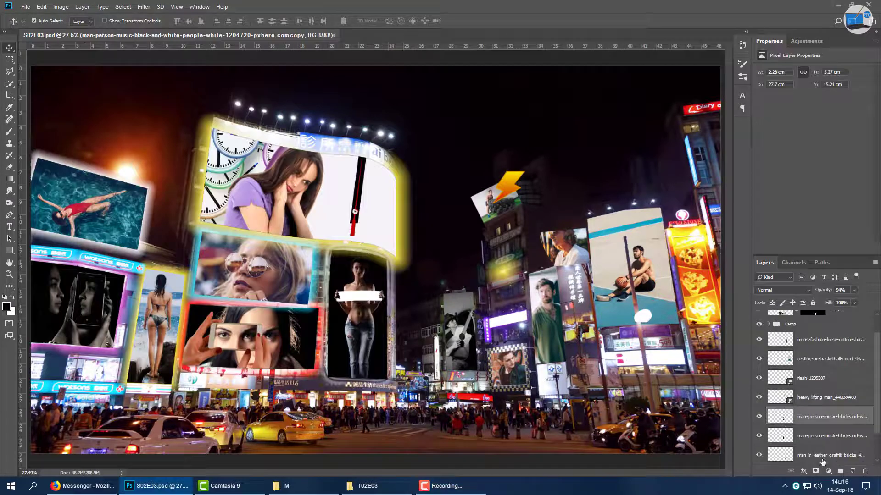
double_click(841, 395)
Give the guitarist billboard copy a white single-peak outer glow, then group both guitarist layers
left_click(441, 263)
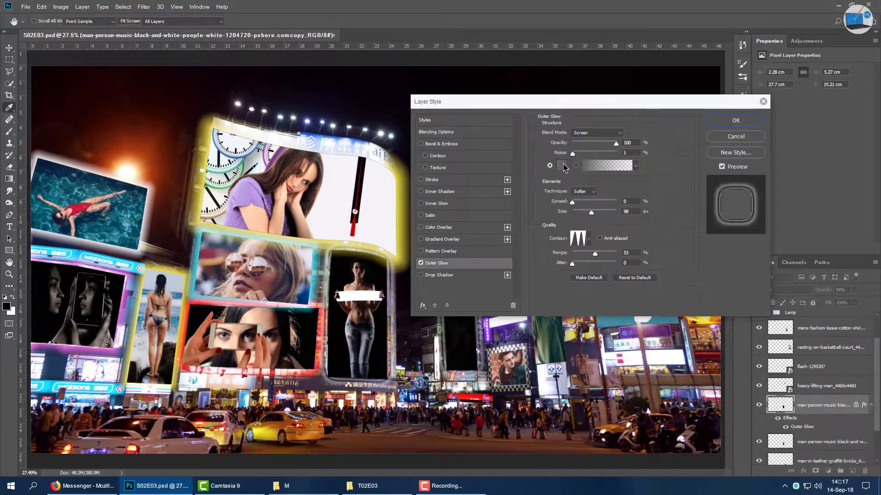
left_click_drag(649, 108, 278, 106)
left_click(219, 238)
left_click(185, 278)
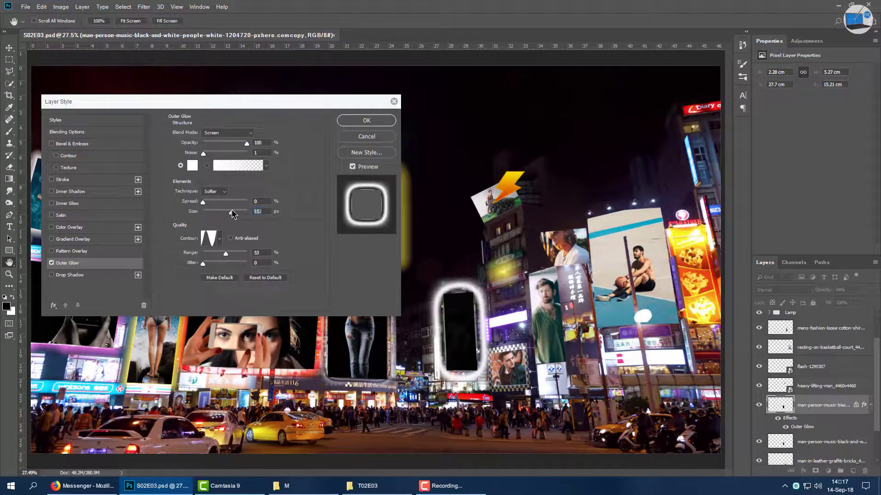
left_click_drag(222, 213, 223, 212)
left_click_drag(226, 253, 232, 255)
left_click(367, 120)
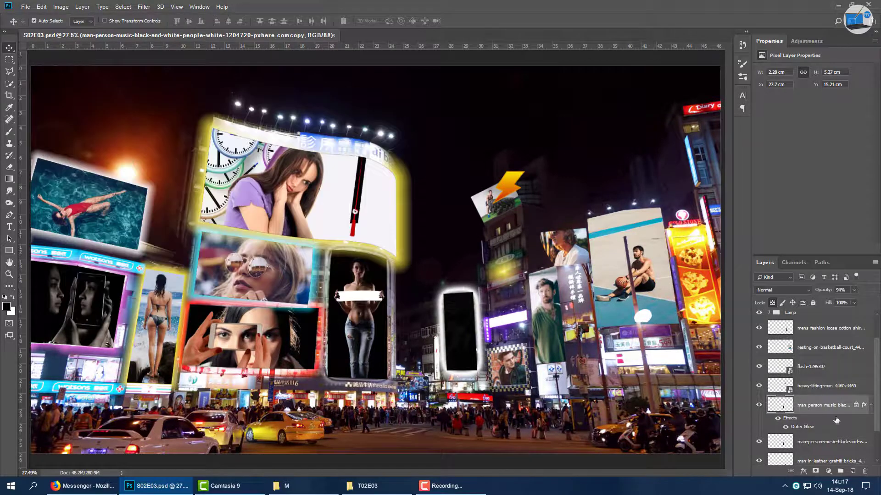
left_click(826, 442, "shift")
key("ctrl+g")
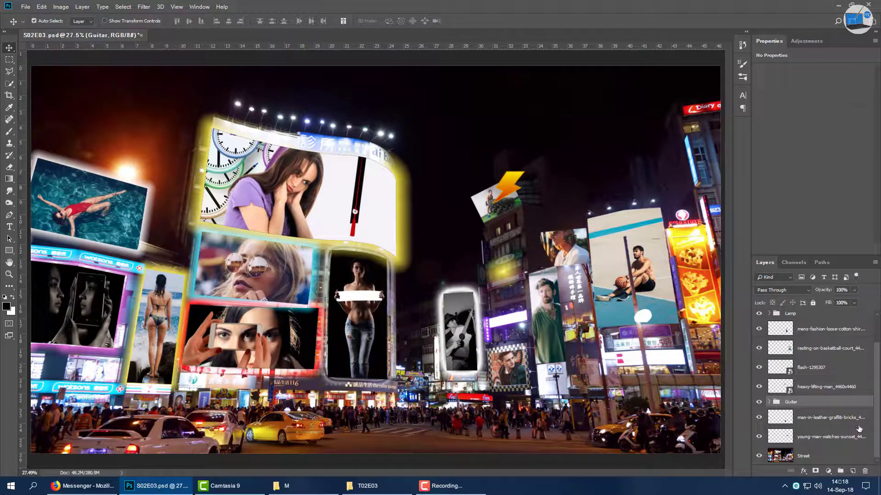
Duplicate the tire-lifter layer and give the copy an orange outer glow sampled from the lightning bolt
left_click(825, 386)
key("ctrl+j")
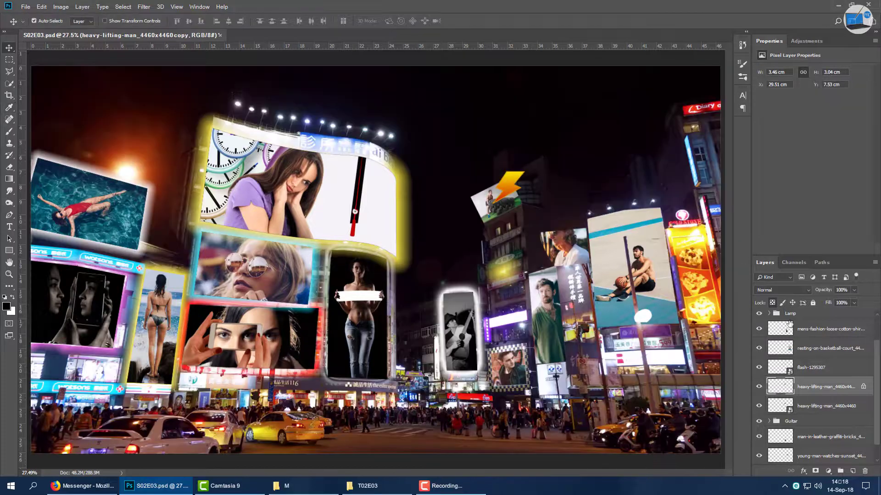
key("j")
double_click(817, 389)
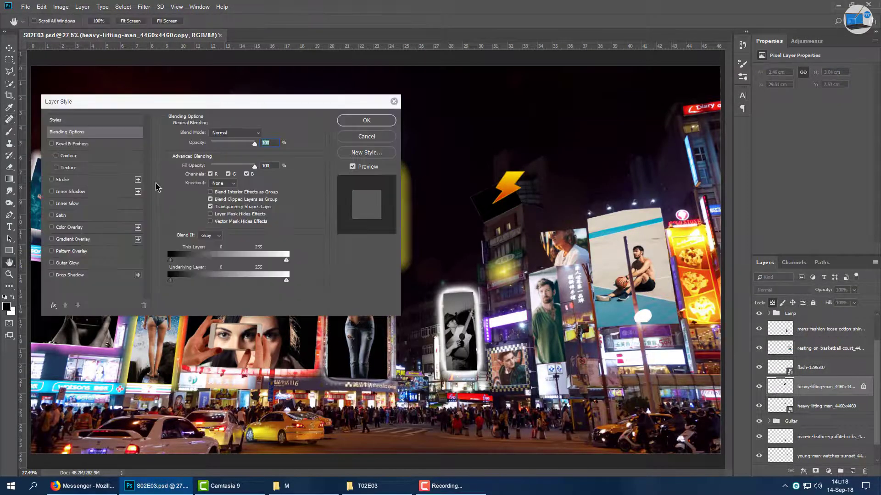
left_click(68, 263)
left_click(192, 165)
left_click(512, 182)
key("Return")
left_click(219, 239)
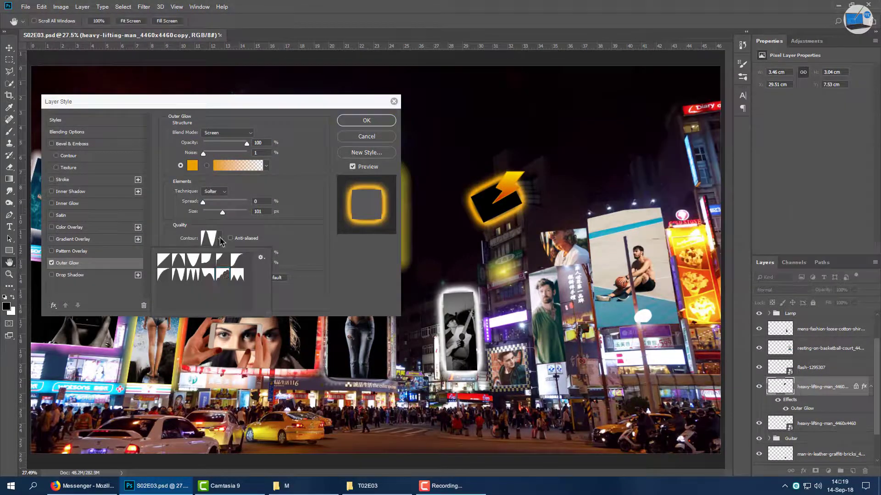
key("Return")
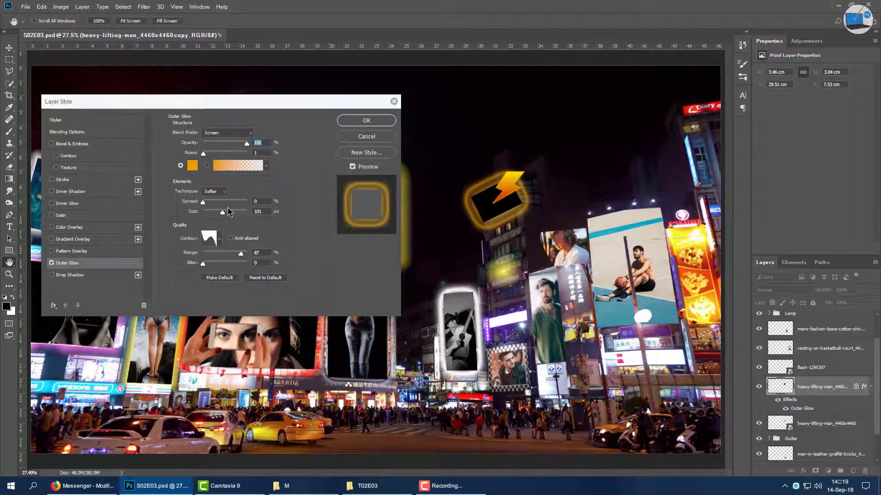
key("Return")
Move the glowing copy below the tire-lifter photo and group them as 'Strong'
left_click_drag(806, 388, 805, 434)
key("ctrl+g")
double_click(791, 390)
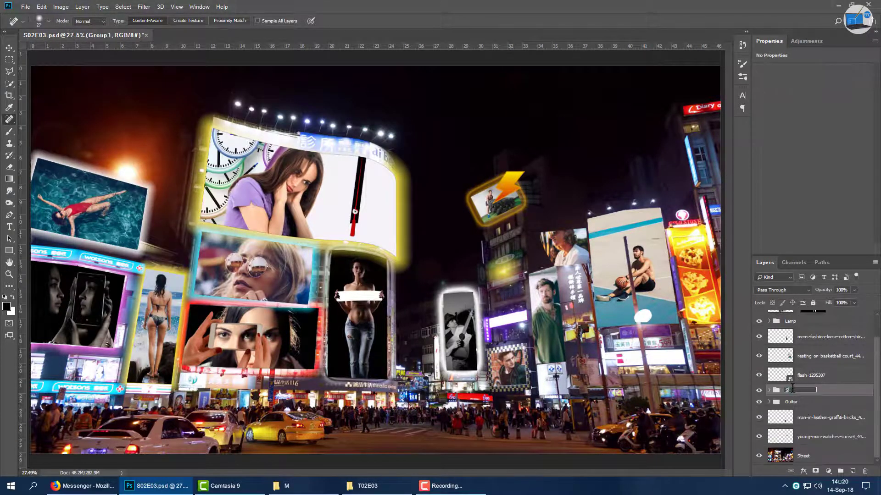
type("Strong")
key("Return")
Add a black basketball copy with an orange outer glow below the photo, and group both layers
left_click(830, 356)
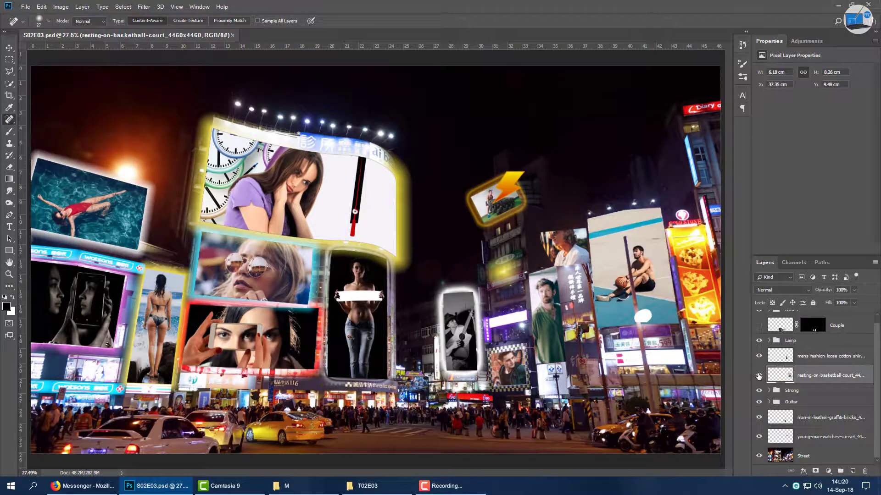
key("ctrl+j")
key("shift+alt+BackSpace")
double_click(839, 373)
left_click(80, 257)
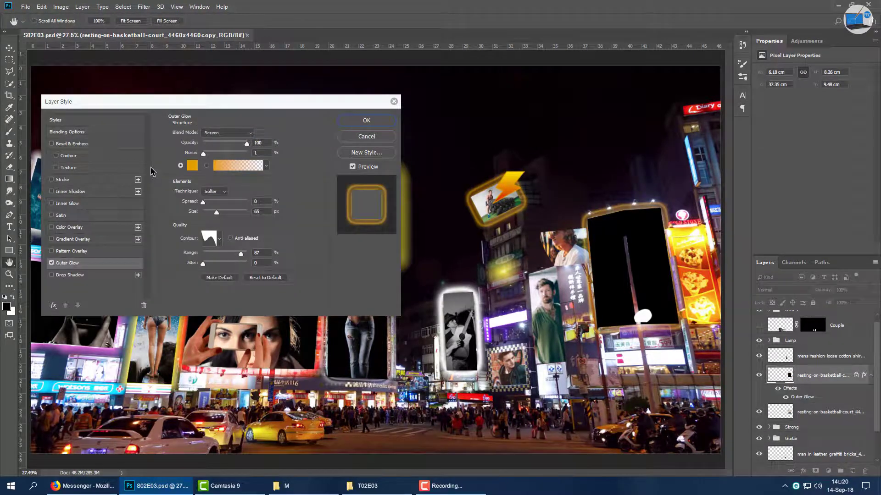
left_click(360, 128)
left_click_drag(822, 375, 821, 384)
left_click(821, 377, "shift")
key("ctrl+g")
Name the basketball group 'Basket' and make a black-filled copy of the men's-fashion photo
double_click(791, 377)
type("Basket")
key("Return")
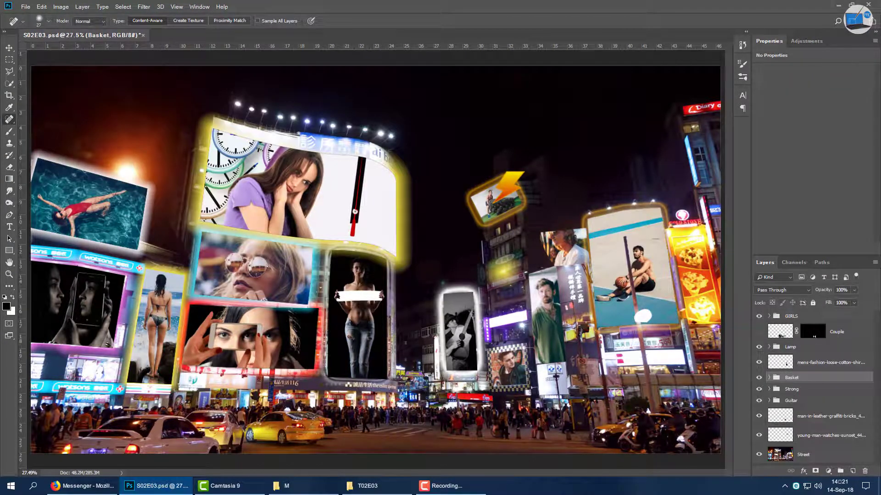
left_click(823, 362)
key("ctrl+j")
key("Return")
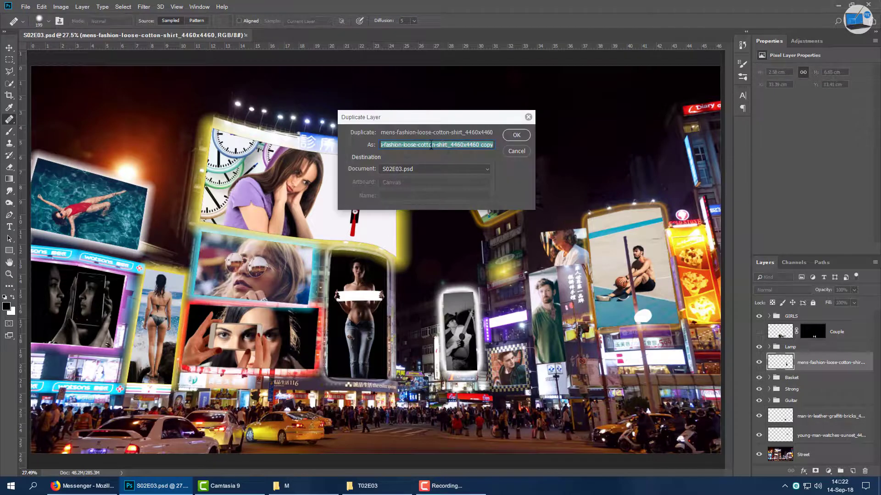
key("Return")
key("shift+j")
key("alt+BackSpace")
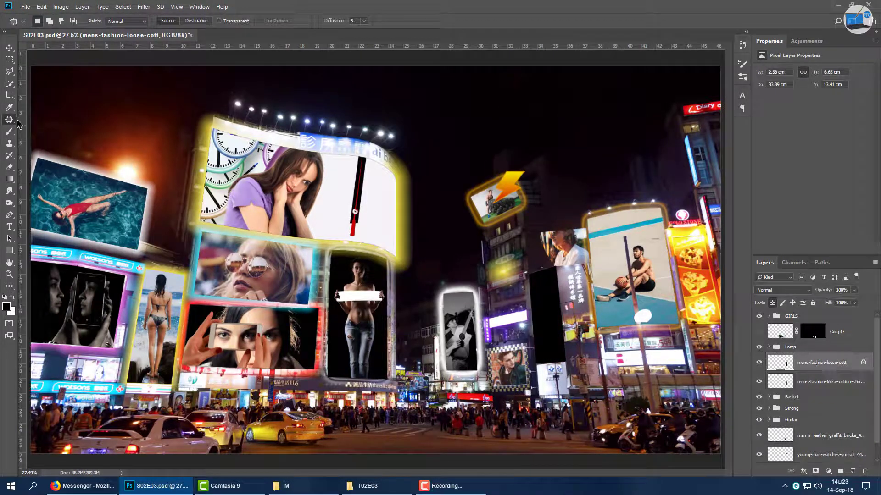
Give the black fashion panel a bright green outer glow, place it below the photo, and group them
double_click(826, 362)
left_click(67, 262)
left_click(192, 166)
left_click_drag(762, 214, 762, 204)
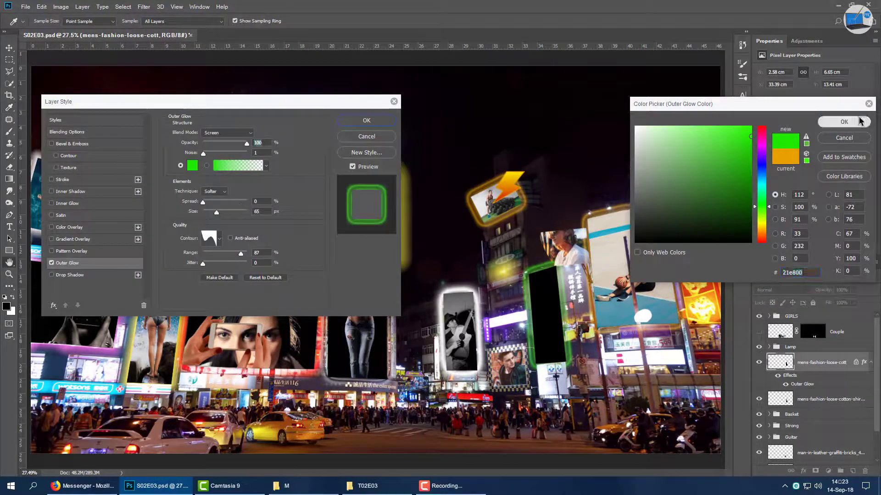
left_click(844, 122)
left_click(366, 120)
left_click_drag(821, 362, 814, 413)
key("ctrl+g")
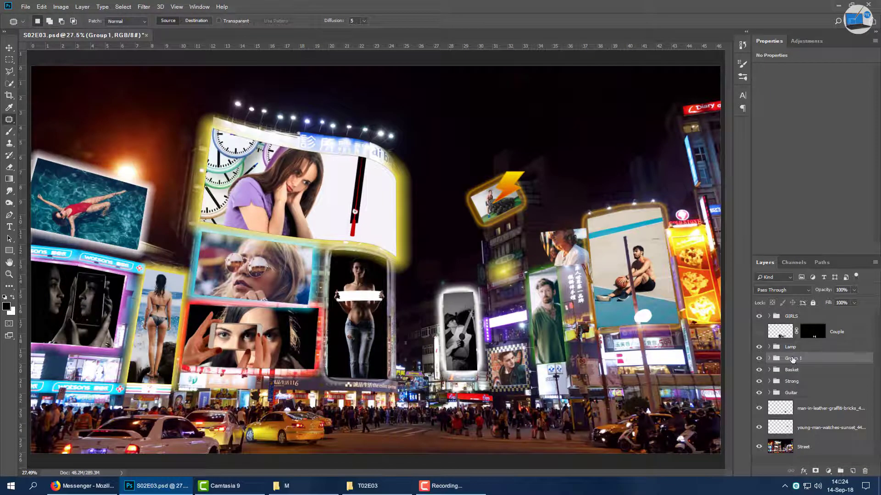
Duplicate the man-in-leather photo and fill the copy with black
left_click(826, 428)
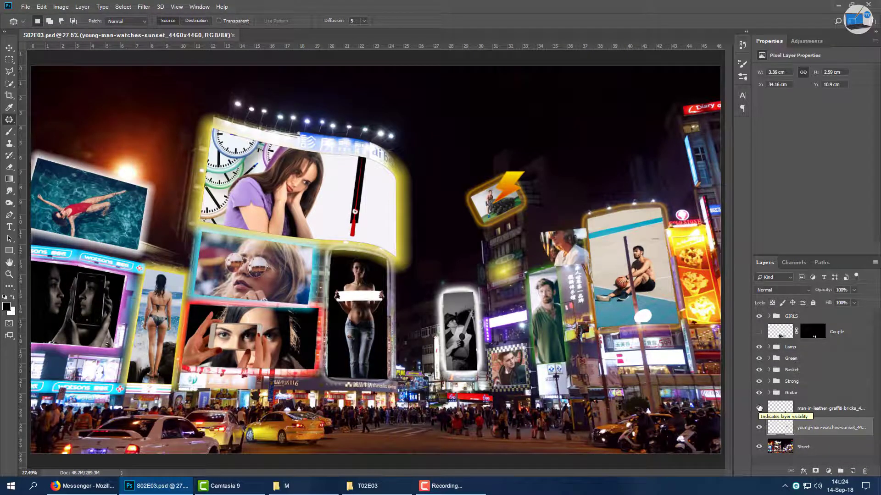
left_click(826, 408)
key("ctrl+j")
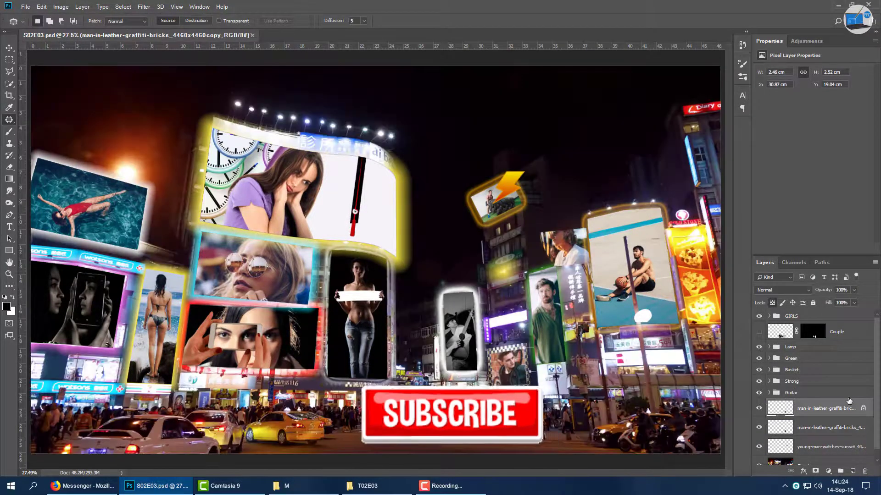
key("i")
key("shift+F5")
key("Return")
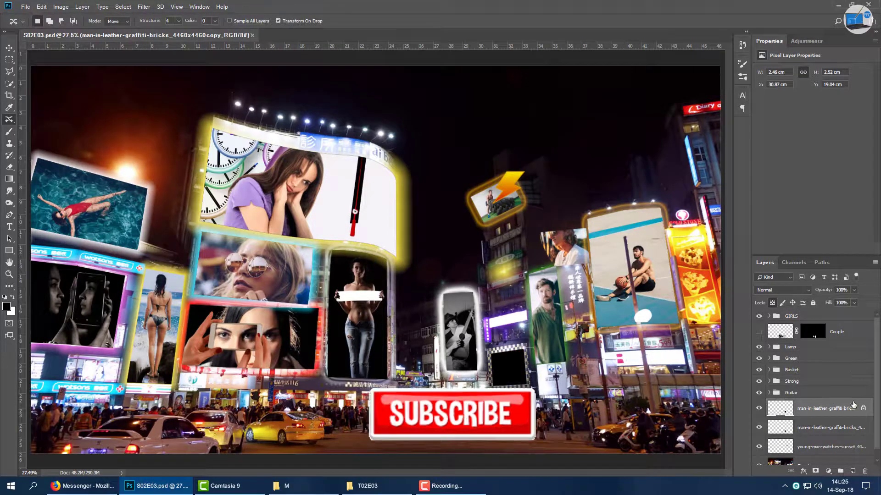
Give the leather panel a light green Overlay outer glow with larger size and smaller range, then group it
double_click(851, 405)
left_click(67, 263)
left_click(192, 165)
key("Return")
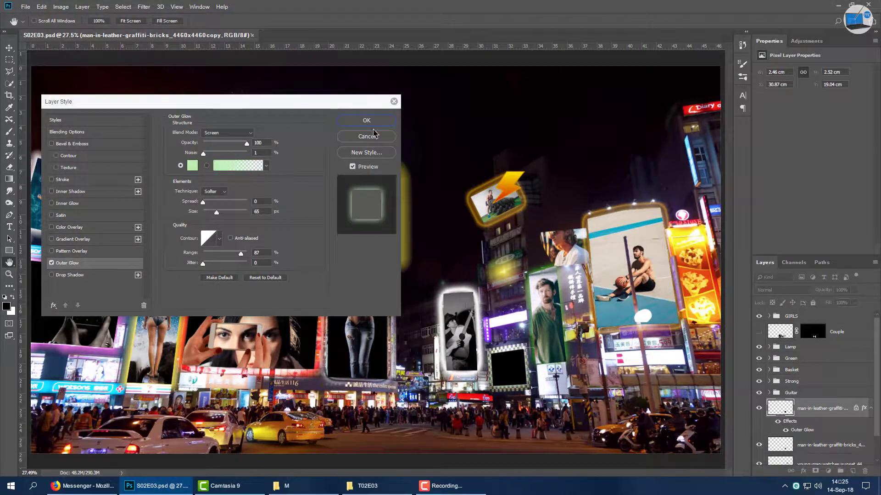
left_click_drag(216, 212, 226, 212)
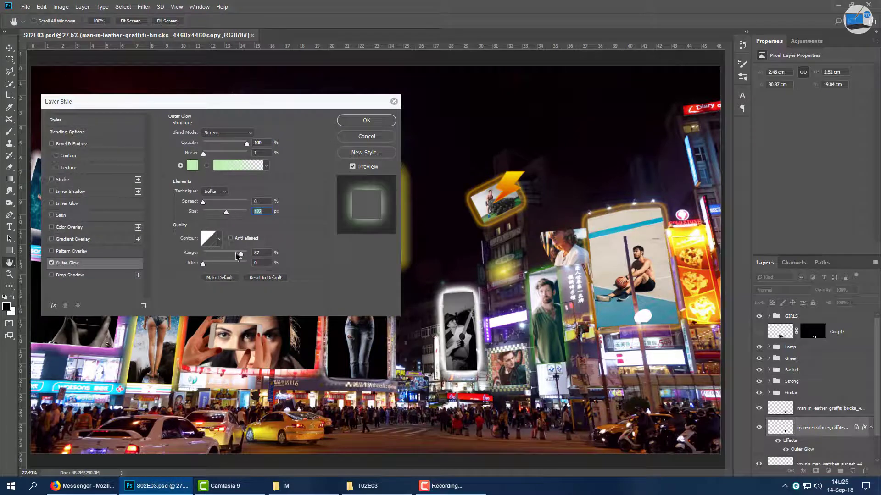
left_click_drag(241, 253, 225, 253)
left_click(227, 133)
left_click(216, 236)
key("Return")
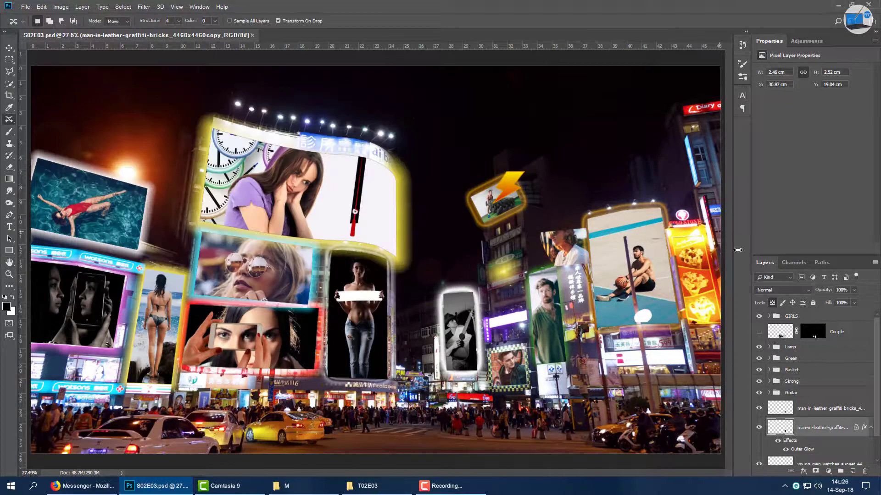
key("ctrl+g")
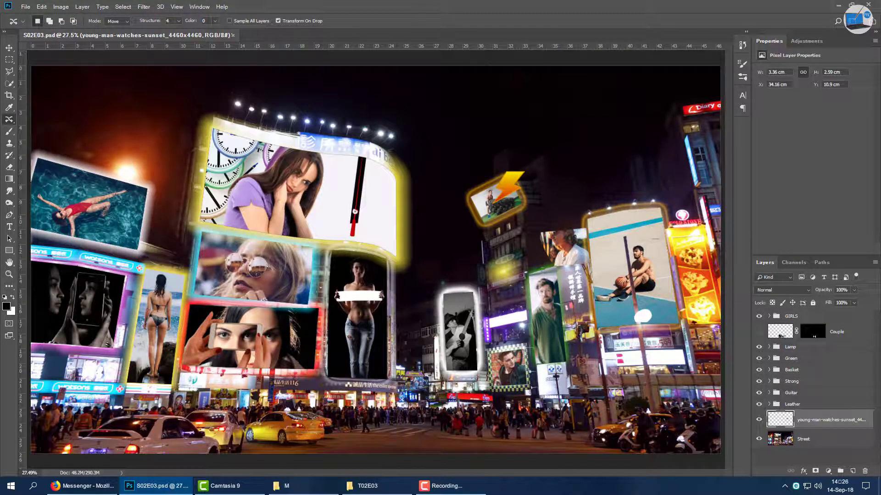
Duplicate the sunset-watching man layer and give the copy a cyan outer glow with larger size
key("ctrl+j")
double_click(853, 419)
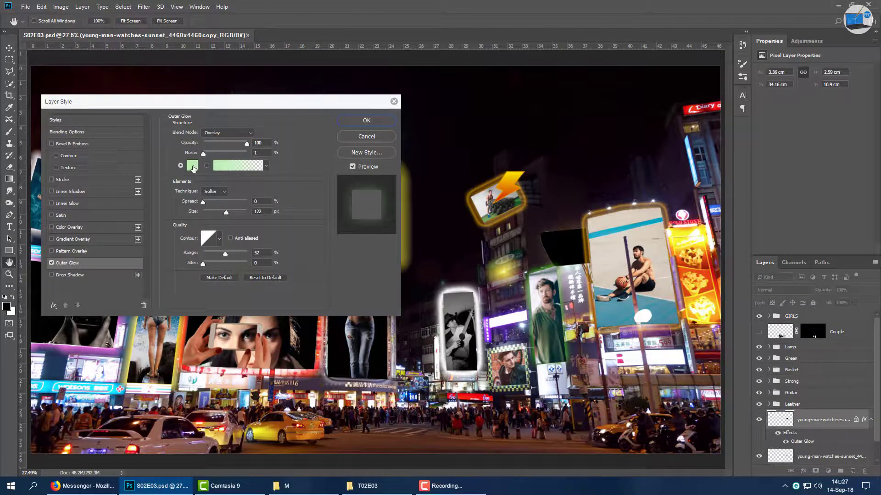
left_click(192, 168)
left_click_drag(764, 184, 765, 191)
key("Return")
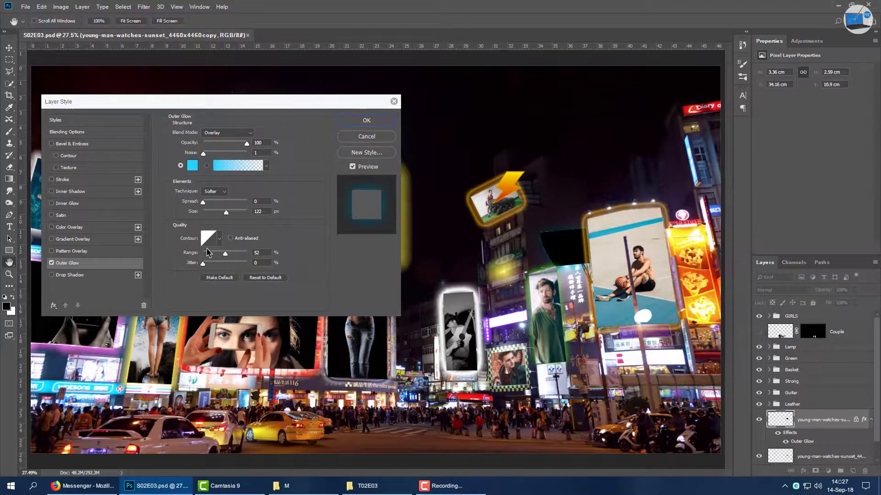
left_click_drag(225, 253, 222, 254)
left_click_drag(226, 213, 233, 212)
left_click(209, 238)
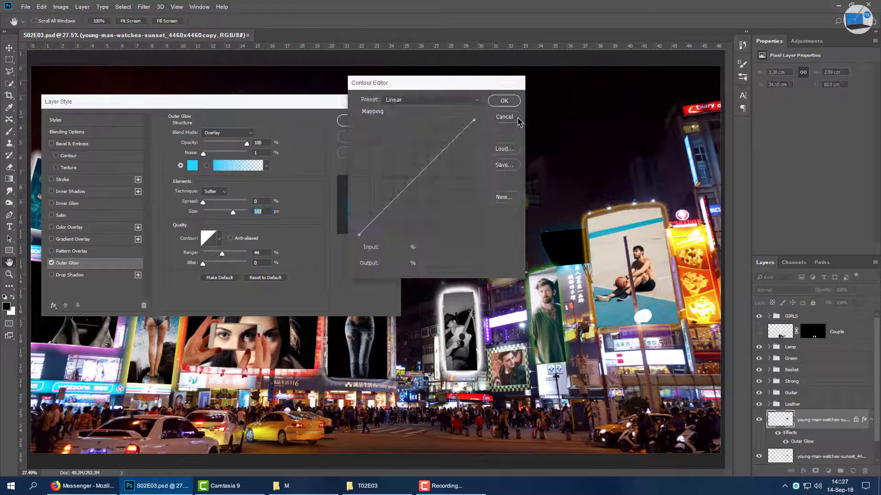
left_click(516, 118)
key("Return")
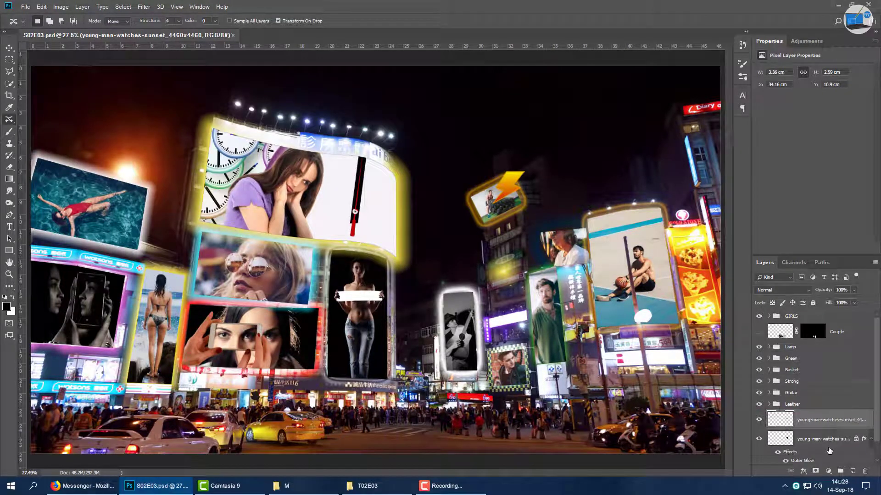
Group the two sunset photo layers as 'Watch'
right_click(813, 451)
left_click(789, 112)
type("Watch")
key("Return")
Gather all the men's photo groups into one group named 'GUYS'
left_click(790, 346, "shift")
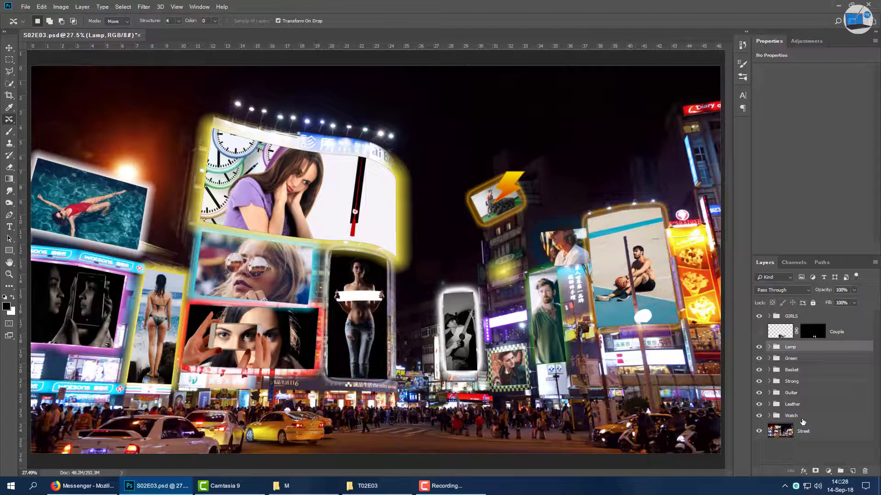
key("ctrl+g")
double_click(790, 347)
type("GUYS")
key("Return")
Scale the cracked-earth texture over the couple, clip it to them, and blend with Linear Dodge (Add)
left_click_drag(861, 332, 861, 313)
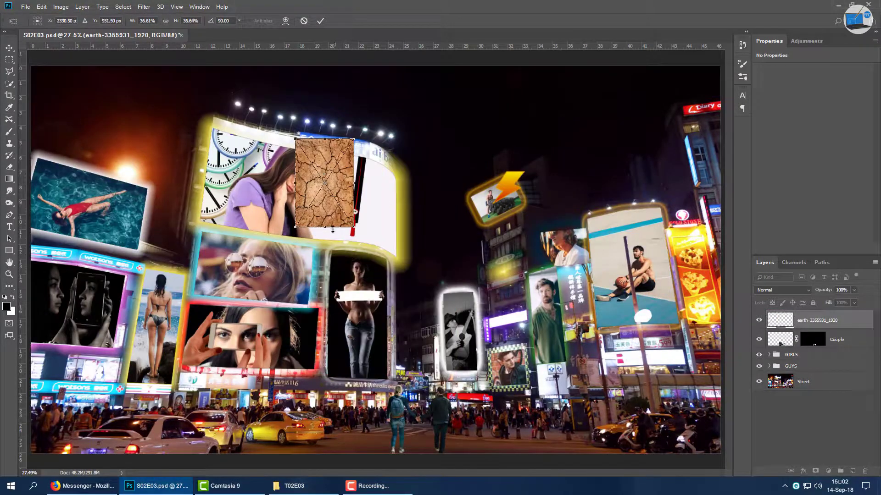
left_click_drag(418, 333, 422, 420)
key("Return")
right_click(807, 320)
left_click(720, 285)
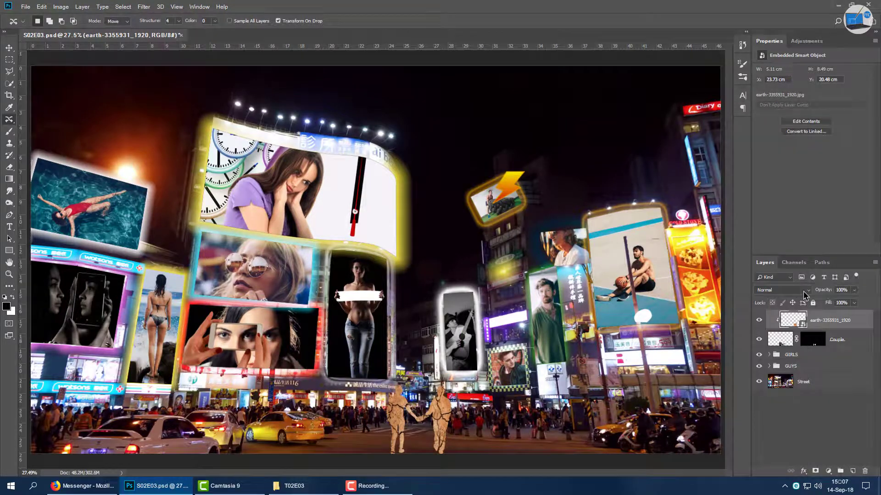
left_click(782, 290)
left_click(779, 153)
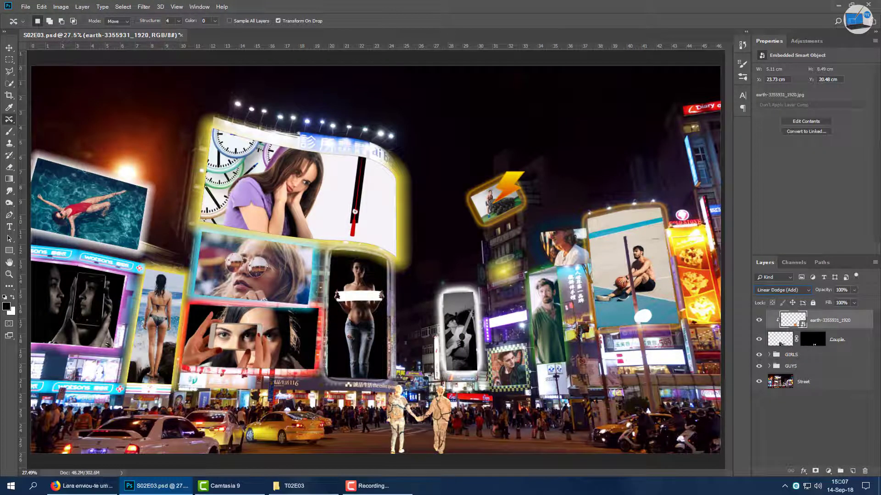
Reduce the outer glow range on the guitar photo inside the GUYS group
left_click(769, 366)
scroll(817, 376, "down", 2)
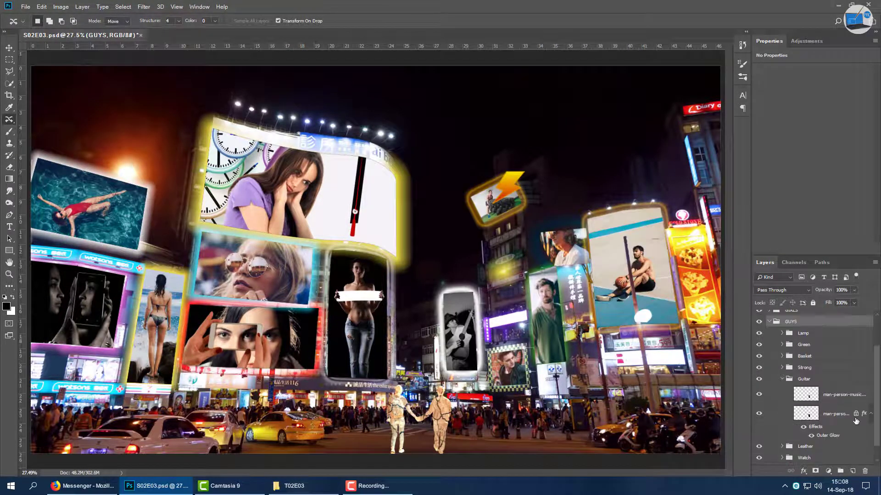
double_click(827, 418)
left_click_drag(240, 253, 221, 253)
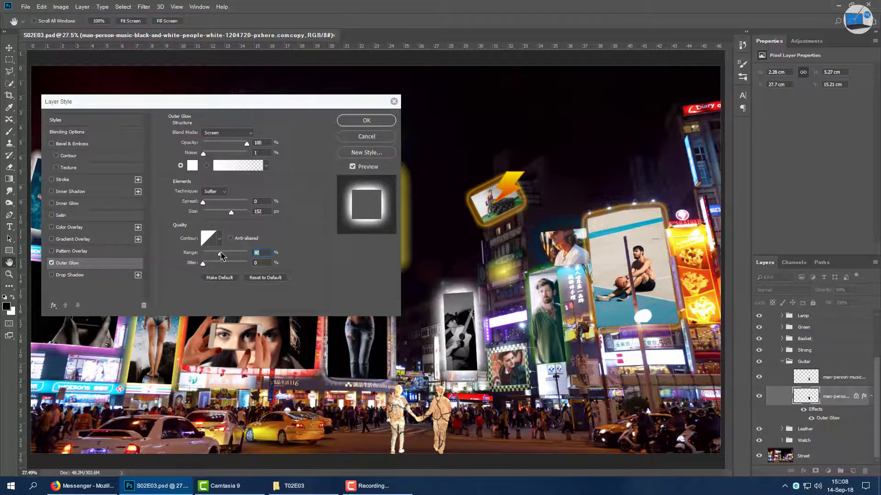
key("Return")
scroll(765, 343, "up", 2)
left_click(768, 343)
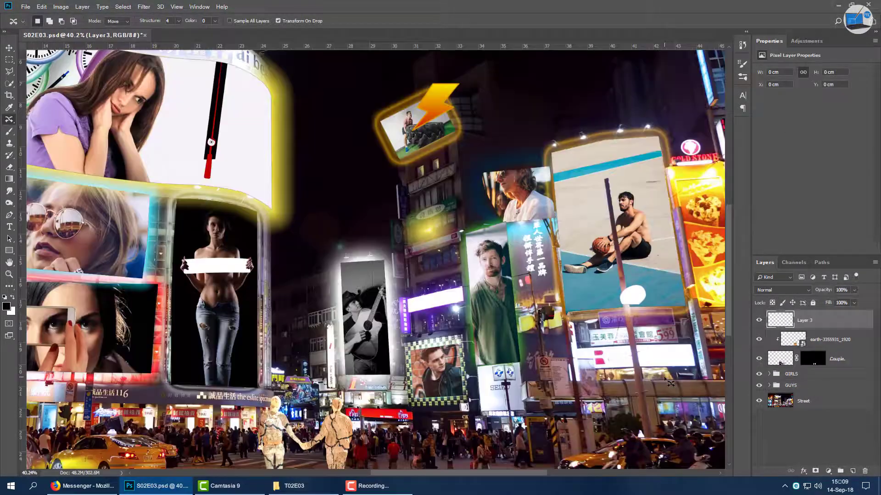
Paint the first white brush strokes of the signature near the bottom-right street corner
scroll(669, 382, "up", 5)
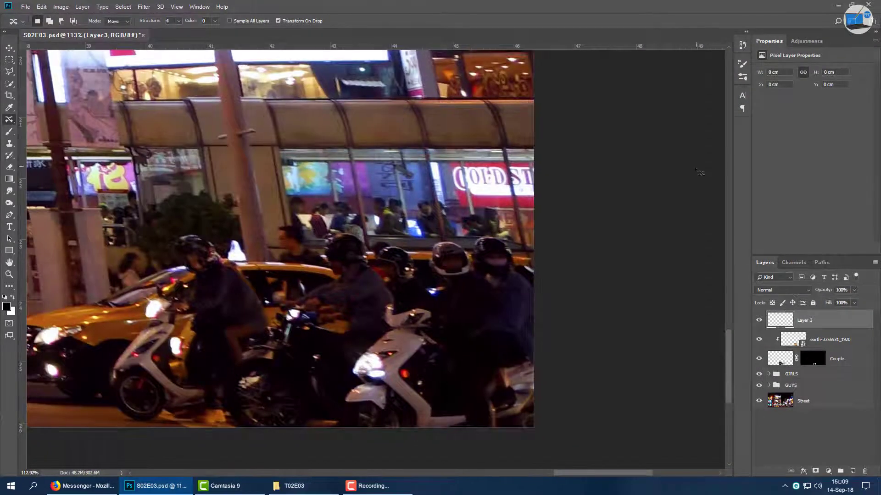
key("b")
left_click(23, 21)
key("Return")
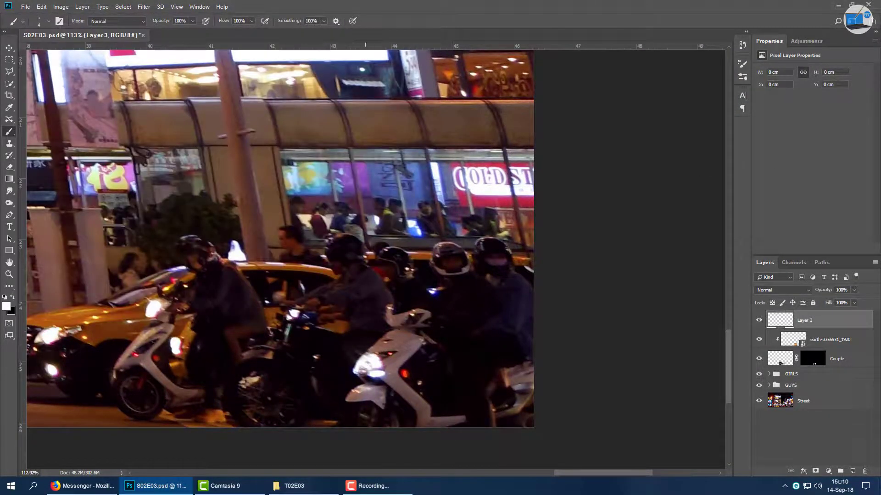
left_click_drag(351, 332, 378, 326)
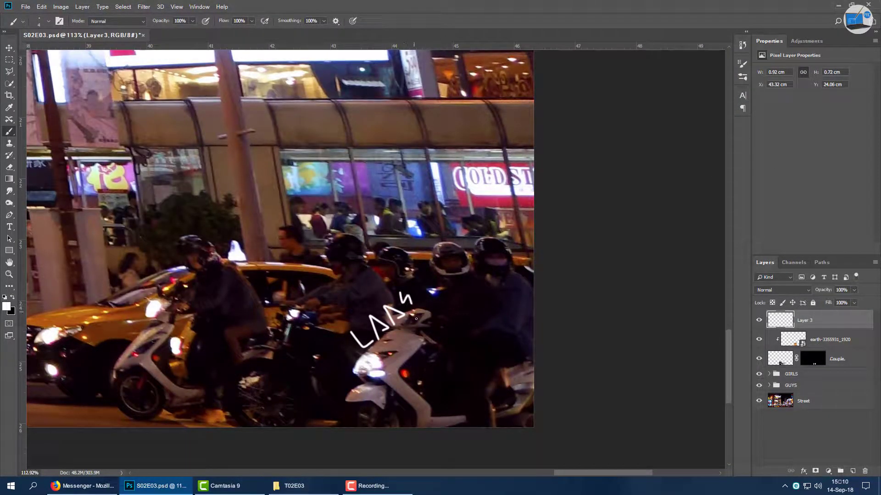